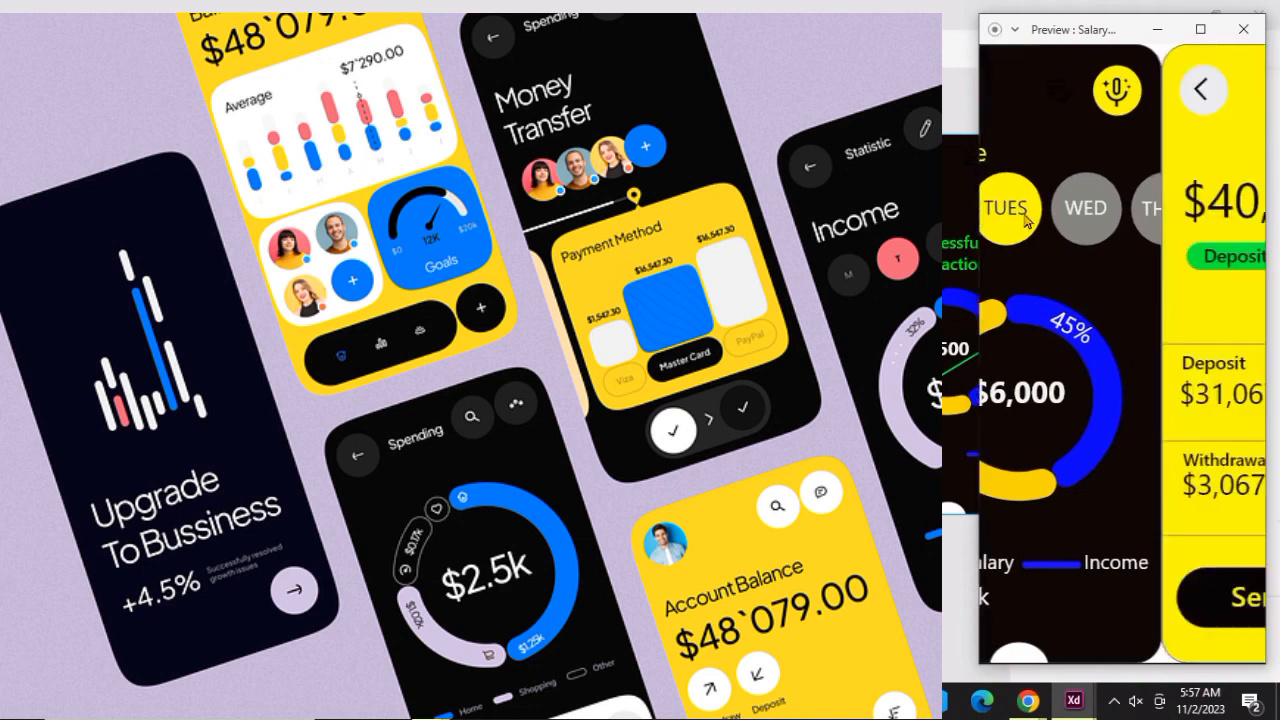
- Preview the Salary App prototype by navigating from the income screen through to the Money Transfer screen, and close the preview
left_click(1019, 95)
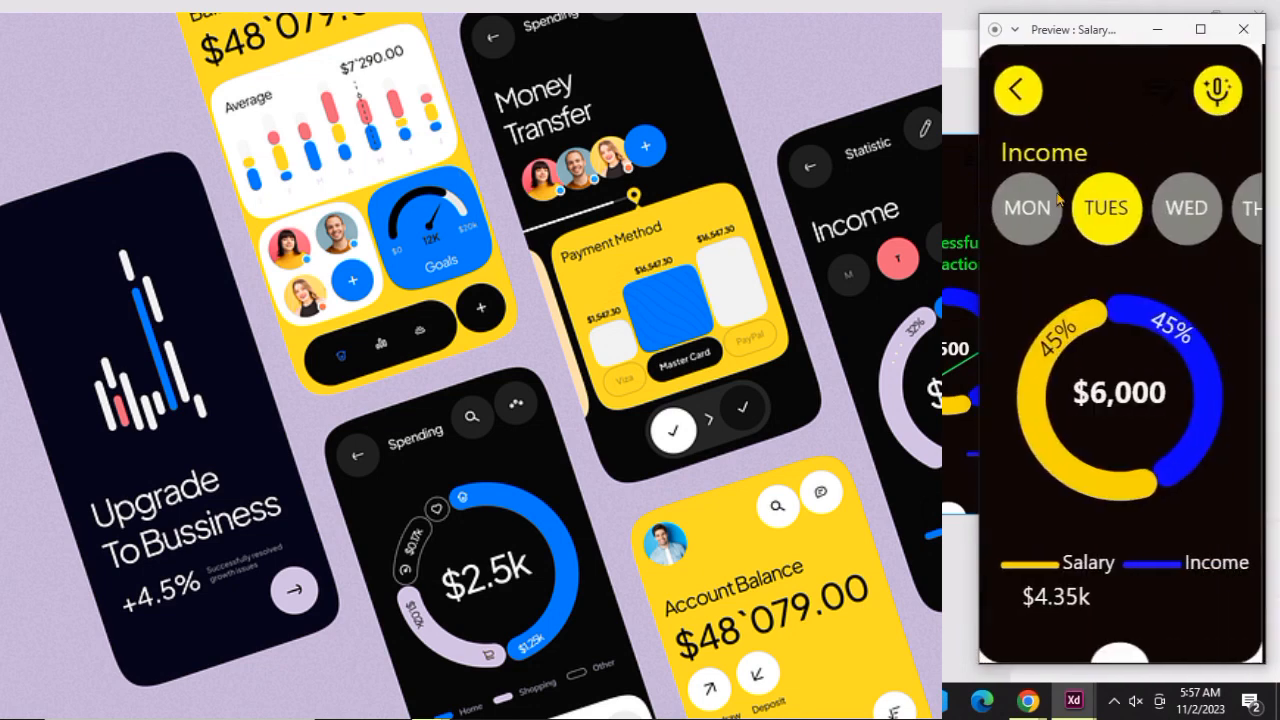
left_click(1106, 210)
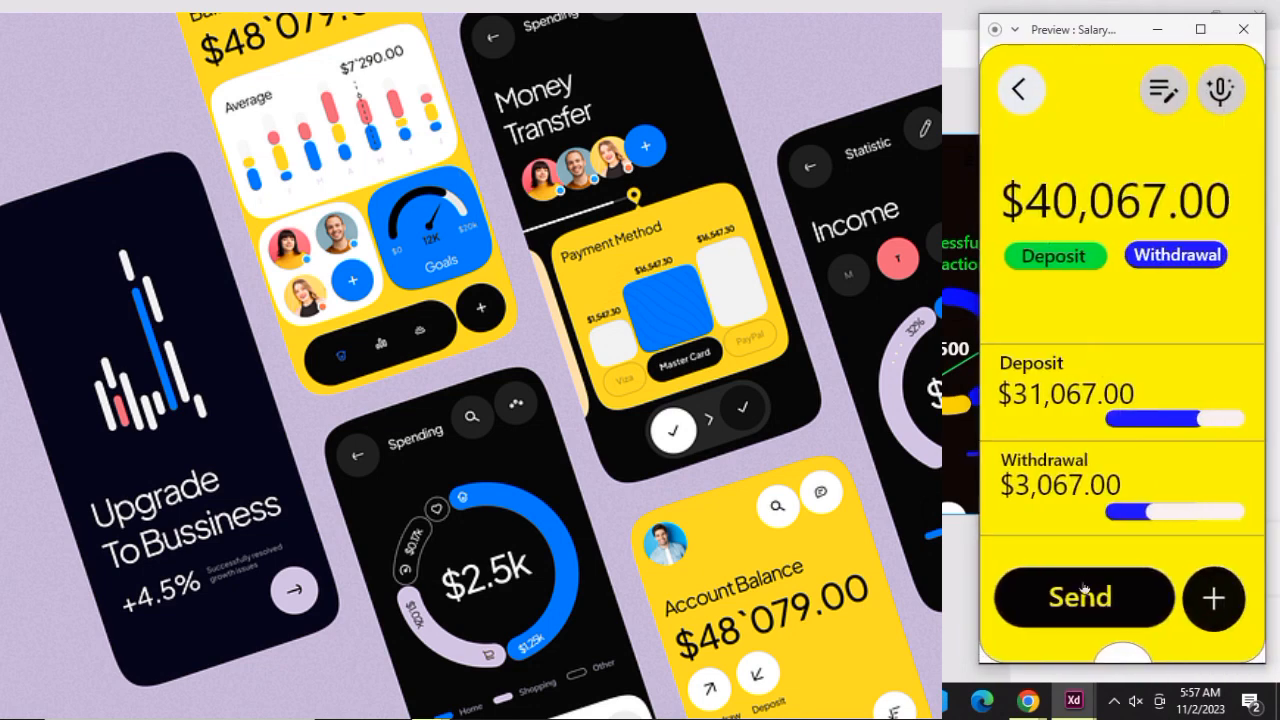
left_click(1085, 597)
left_click_drag(1123, 33, 1077, 43)
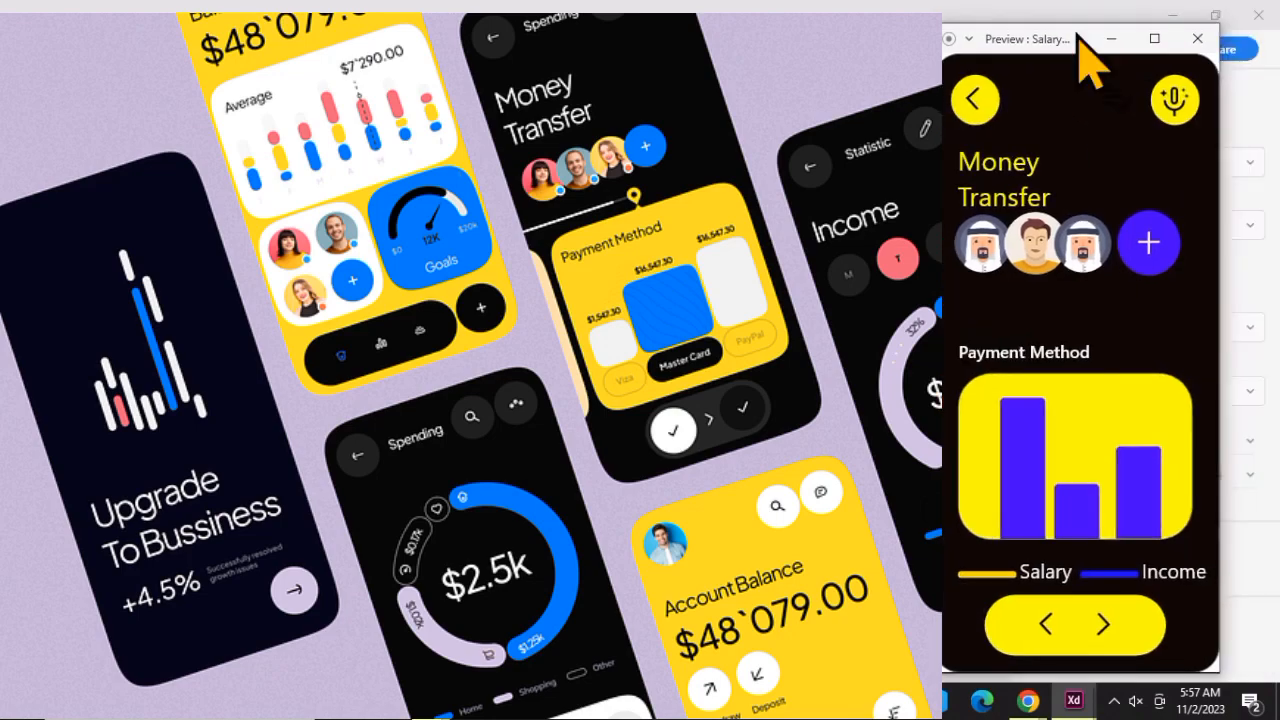
left_click(1197, 39)
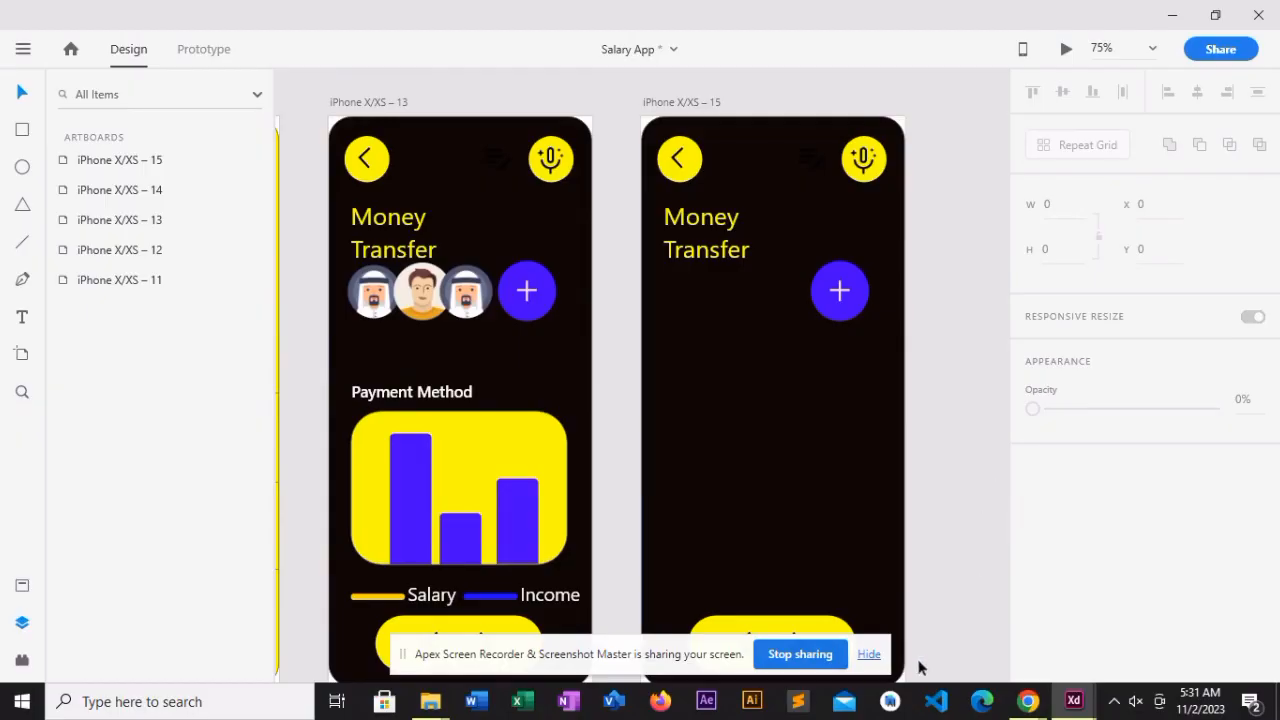
- Draw a circle about 67 by 67 below the Money Transfer heading on the iPhone X/XS – 15 artboard
left_click(866, 656)
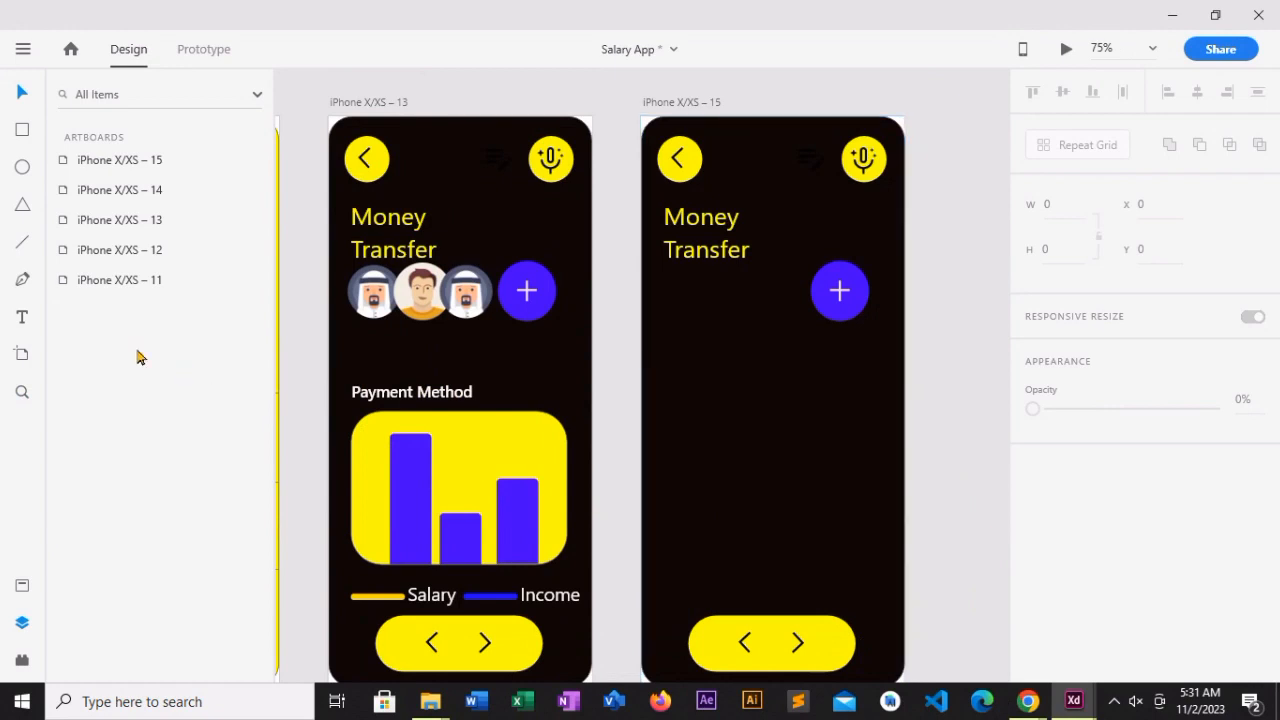
left_click(23, 169)
left_click_drag(664, 371, 712, 420)
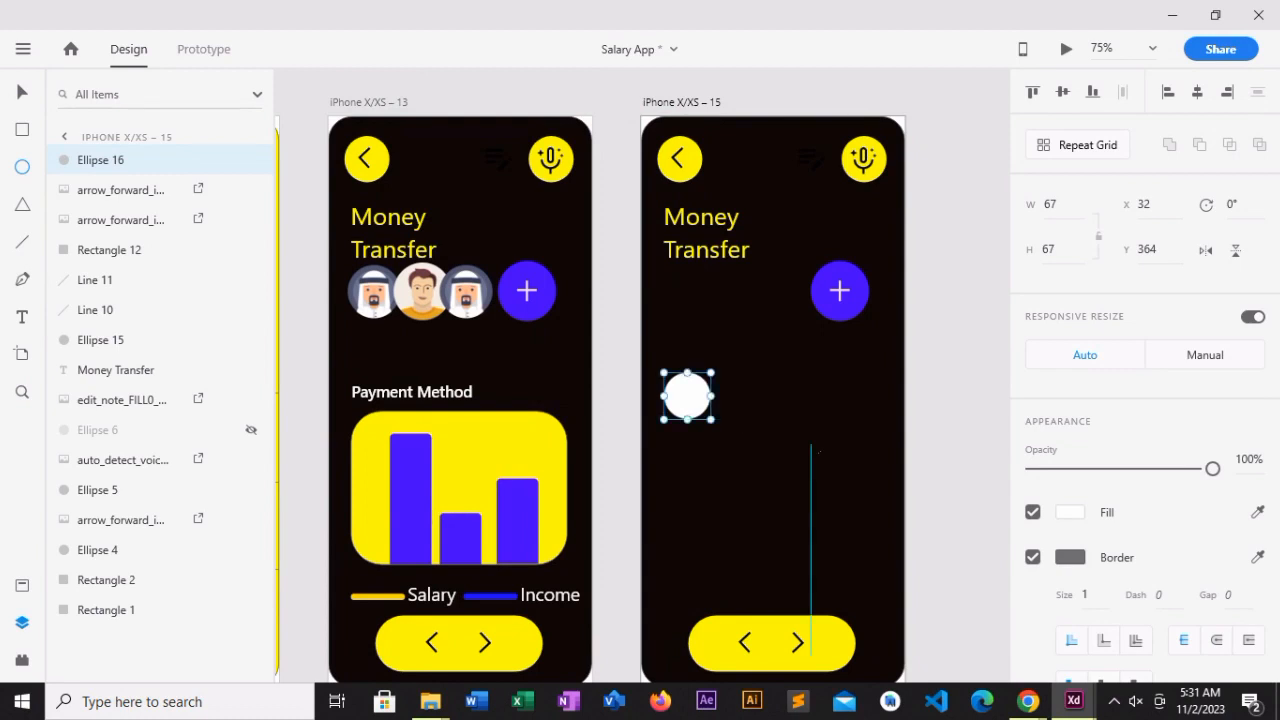
- Move the white circle slightly up and to the right, to about X 54, Y 360
left_click(22, 92)
mouse_move(683, 395)
left_mouse_down()
mouse_move(701, 388)
mouse_move(687, 408)
left_mouse_up()
key("Right")
key("Right")
key("Right")
key("Right")
key("Right")
key("Right")
key("Right")
key("Right")
key("Right")
key("Right")
key("Right")
key("Right")
key("Right")
key("Right")
key("Right")
key("Right")
key("Right")
key("Right")
key("Right")
key("Right")
- Duplicate the circle twice to form a horizontal row of three, with the copies at about X 144 and X 238
key("ctrl+d")
left_click_drag(686, 405, 783, 397)
key("ctrl+d")
left_click(779, 395)
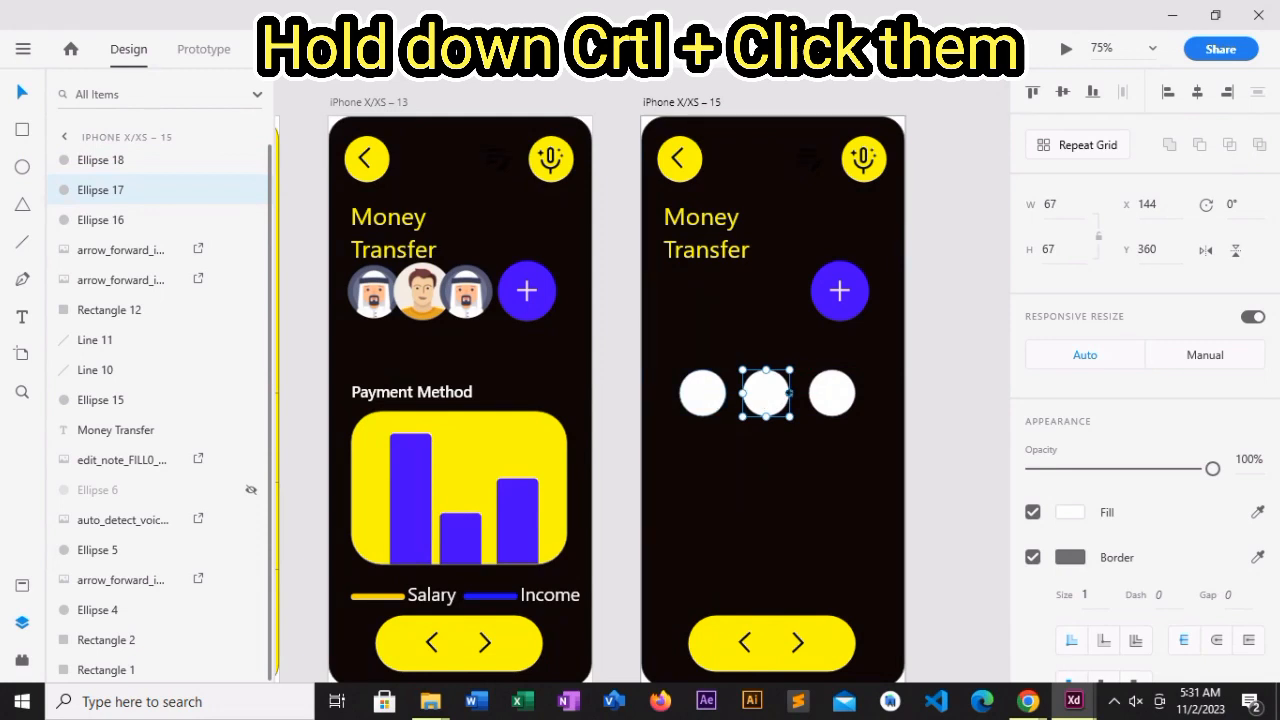
- Copy the yellow fill colour code of the back button's circle and apply it to the first circle in the row
left_click(701, 388)
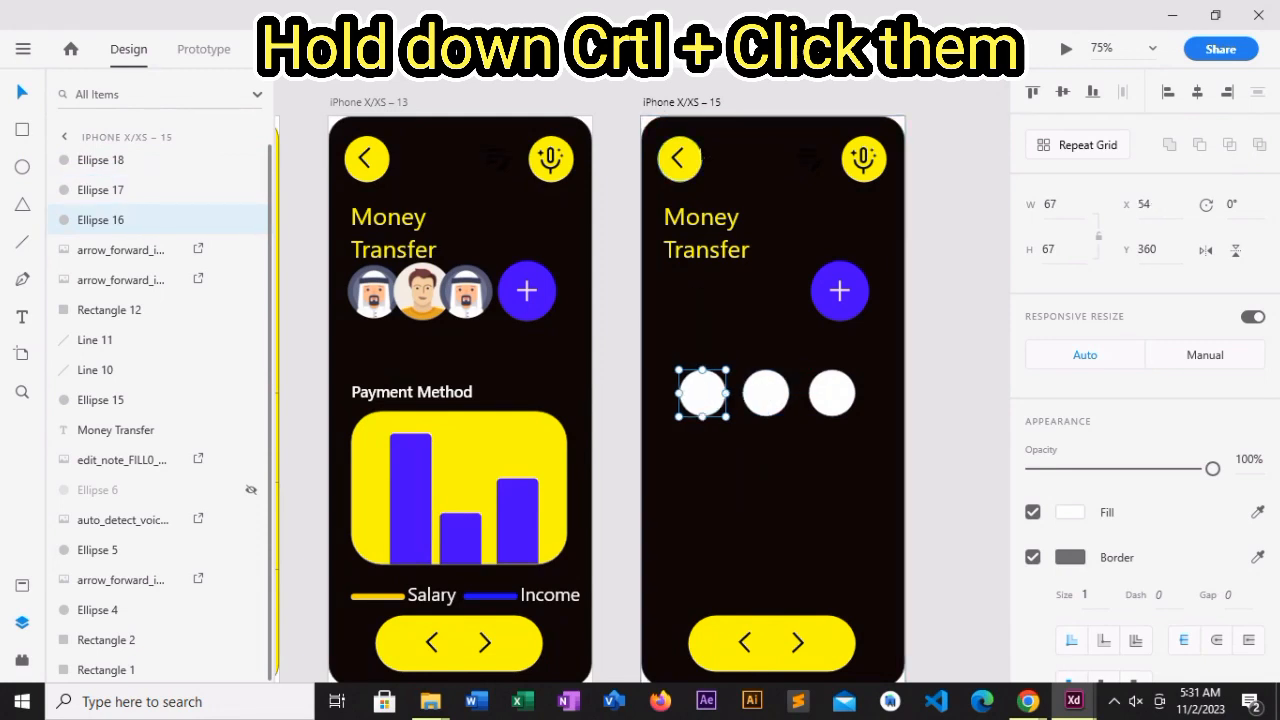
left_click(697, 163)
left_click(1068, 513)
key("ctrl+c")
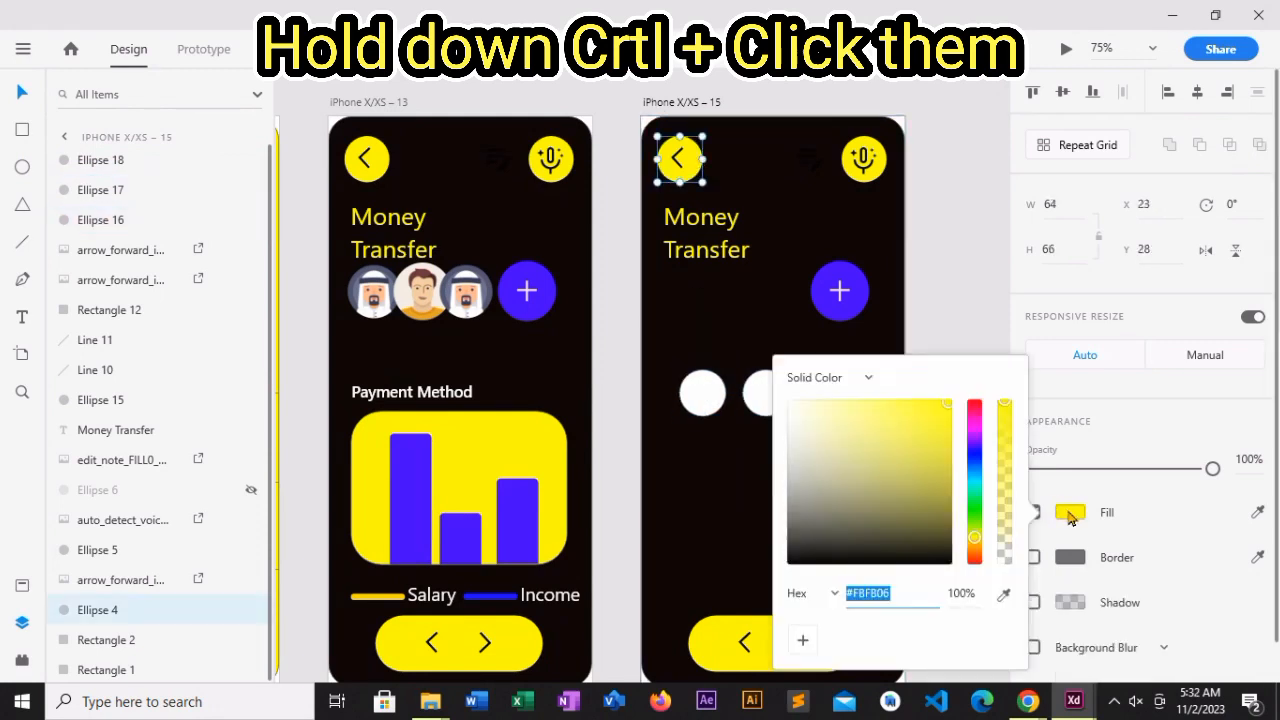
left_click(698, 440)
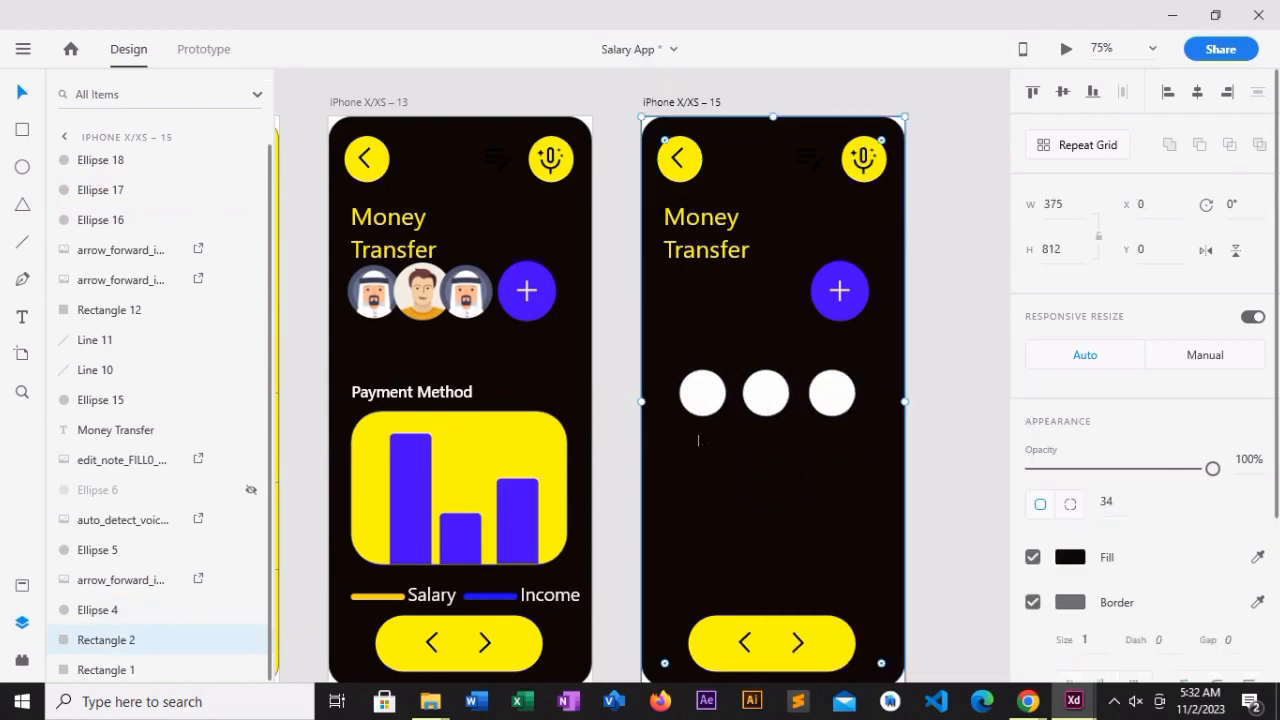
left_click(698, 395)
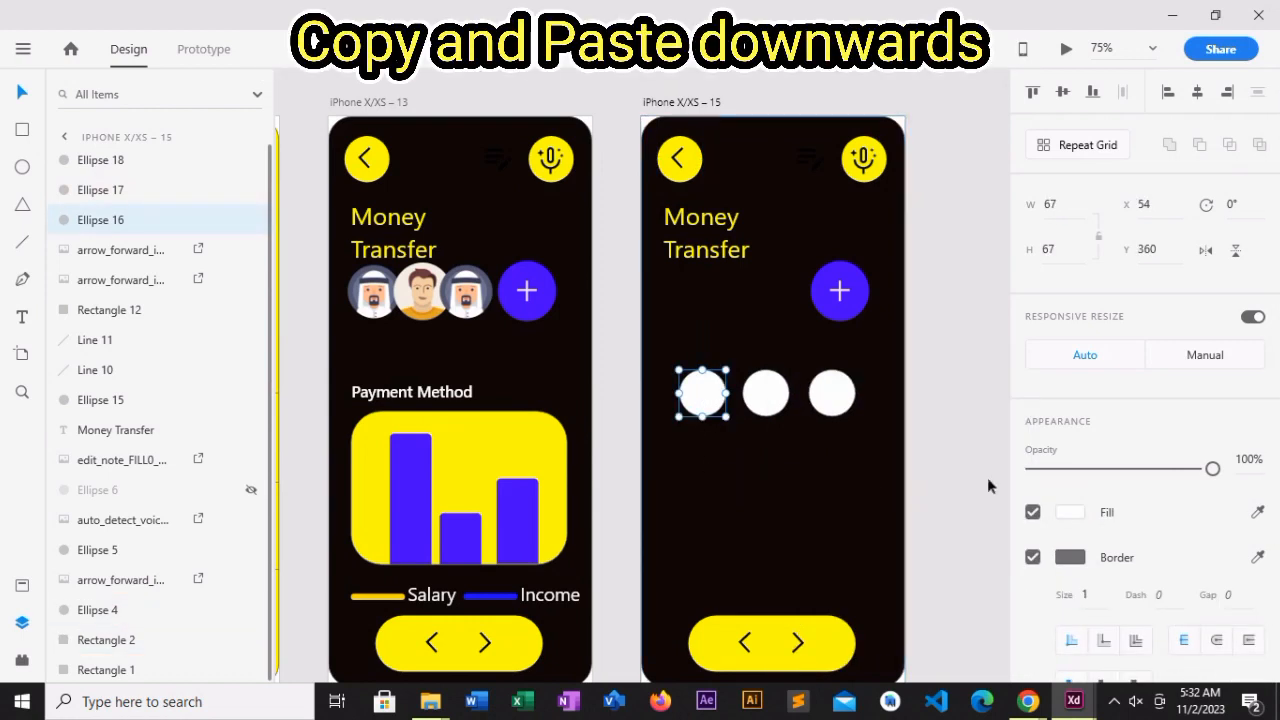
left_click(1068, 514)
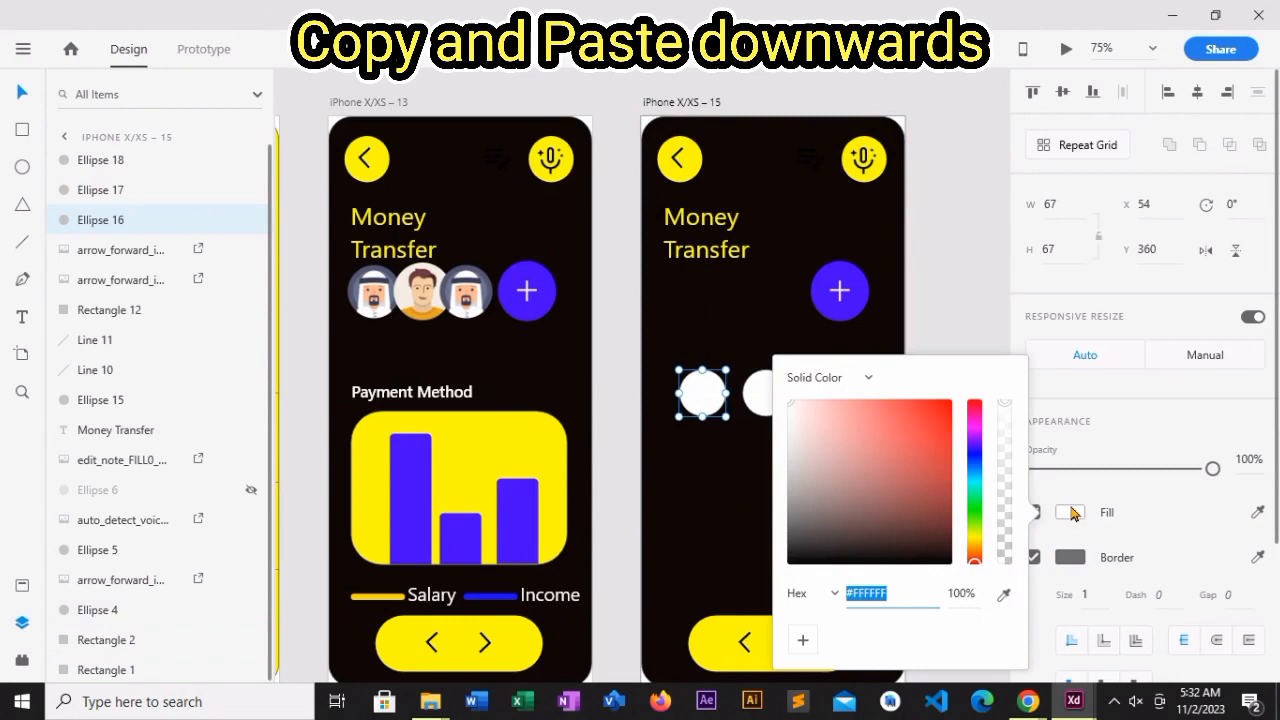
key("ctrl+v")
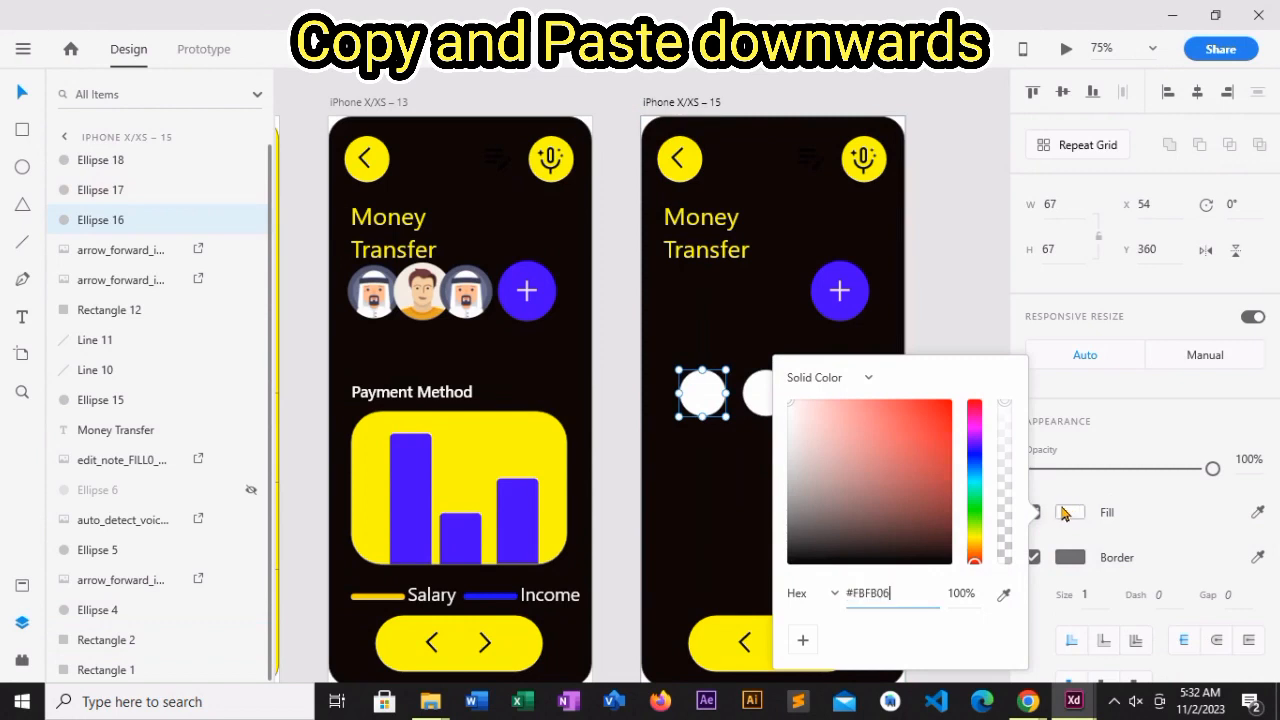
left_click(705, 489)
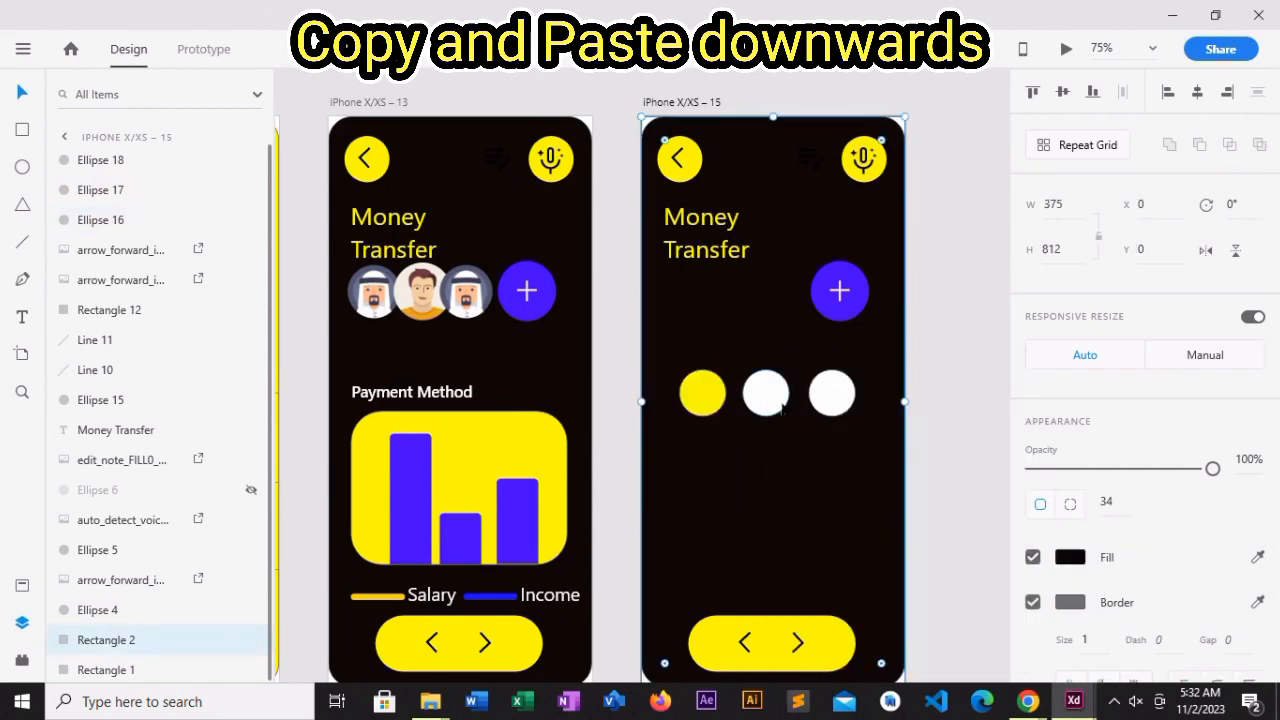
- Fill the second and third circles in the row with the same yellow as the first circle
left_click(772, 402)
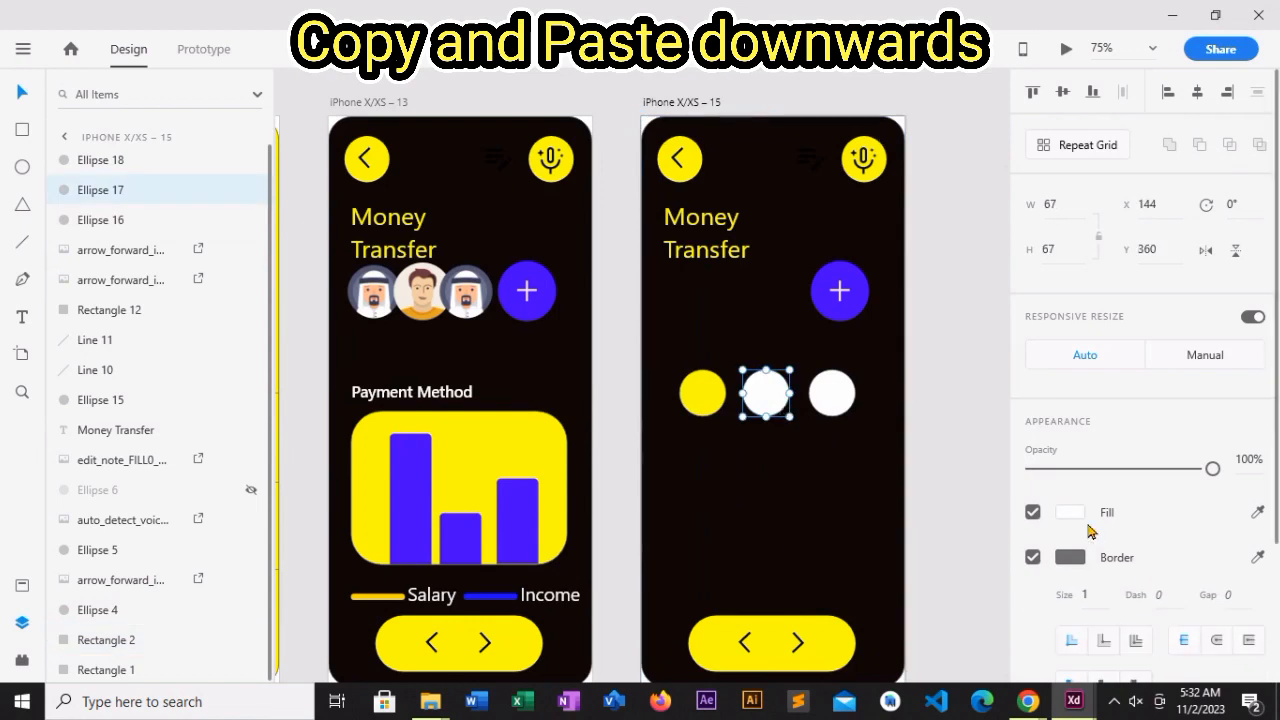
left_click(1071, 513)
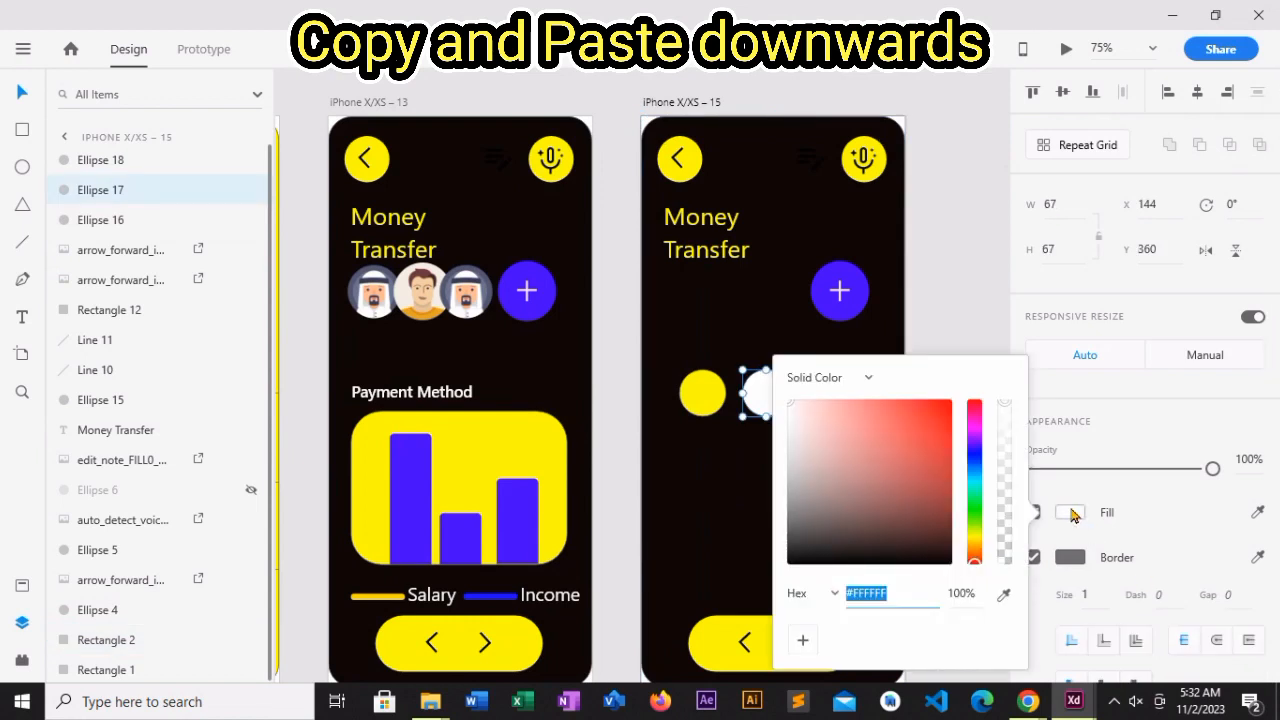
type("FFF500")
left_click(757, 446)
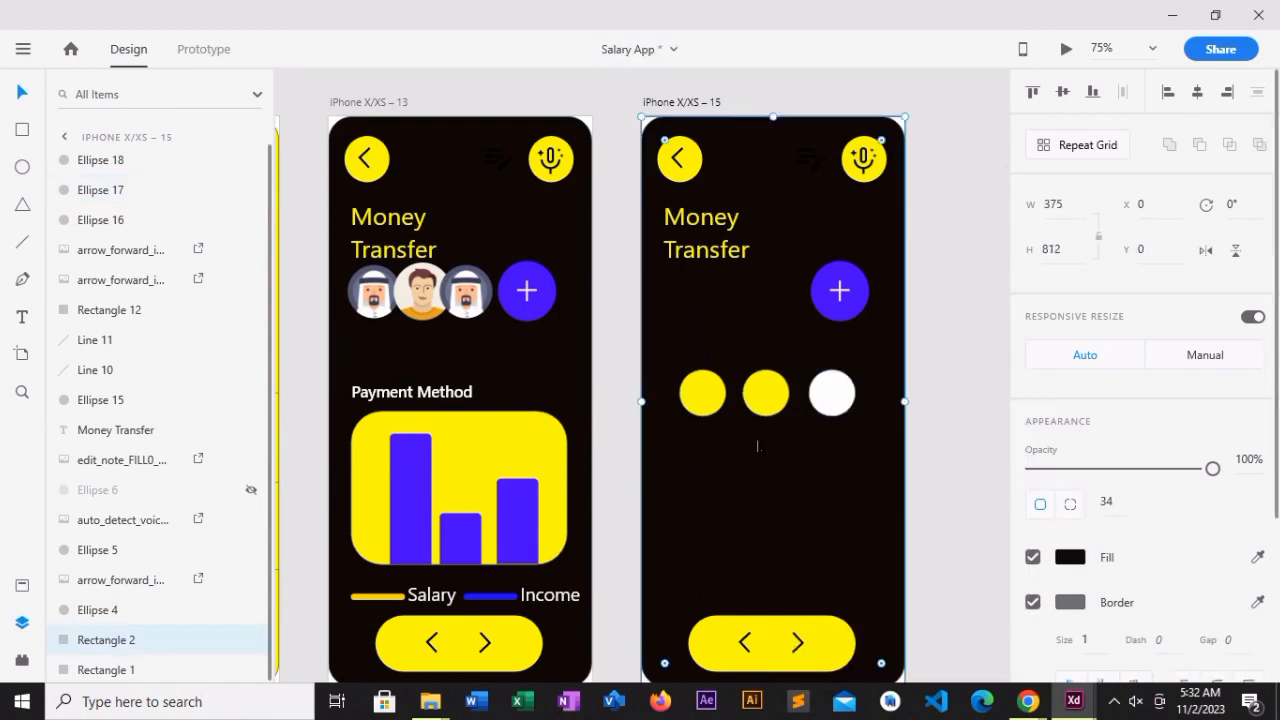
left_click(838, 404)
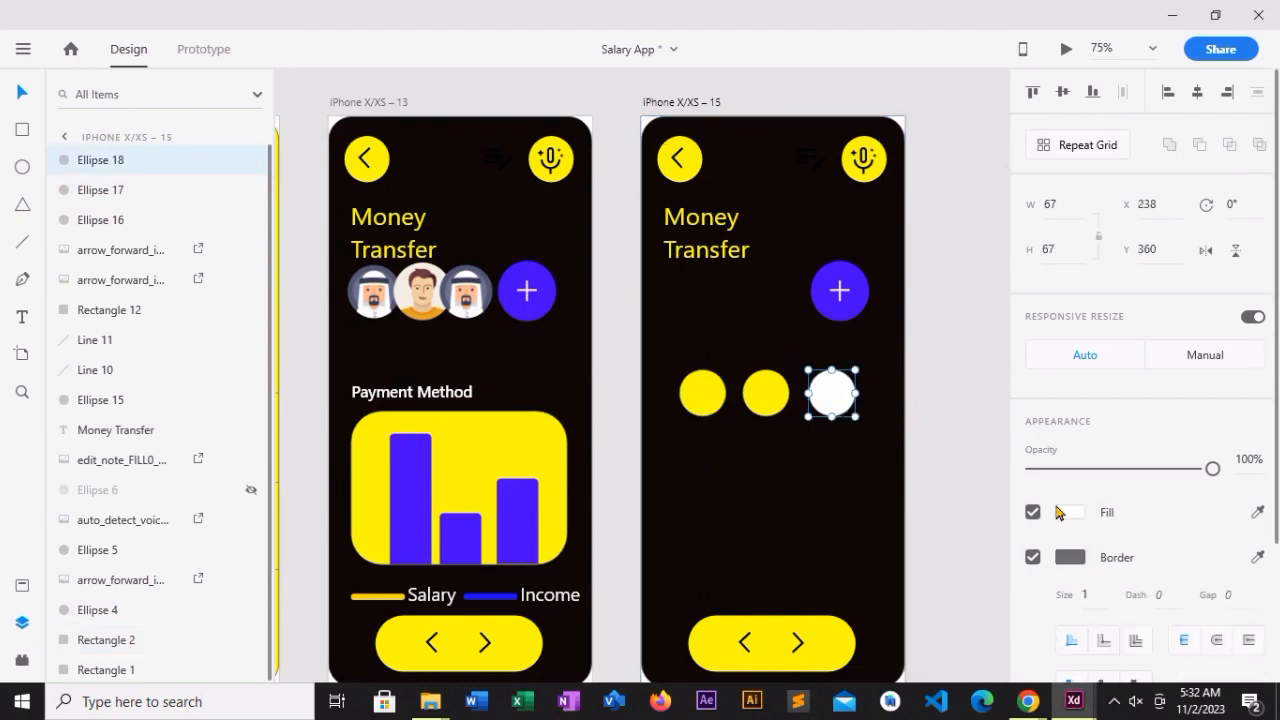
left_click(1061, 512)
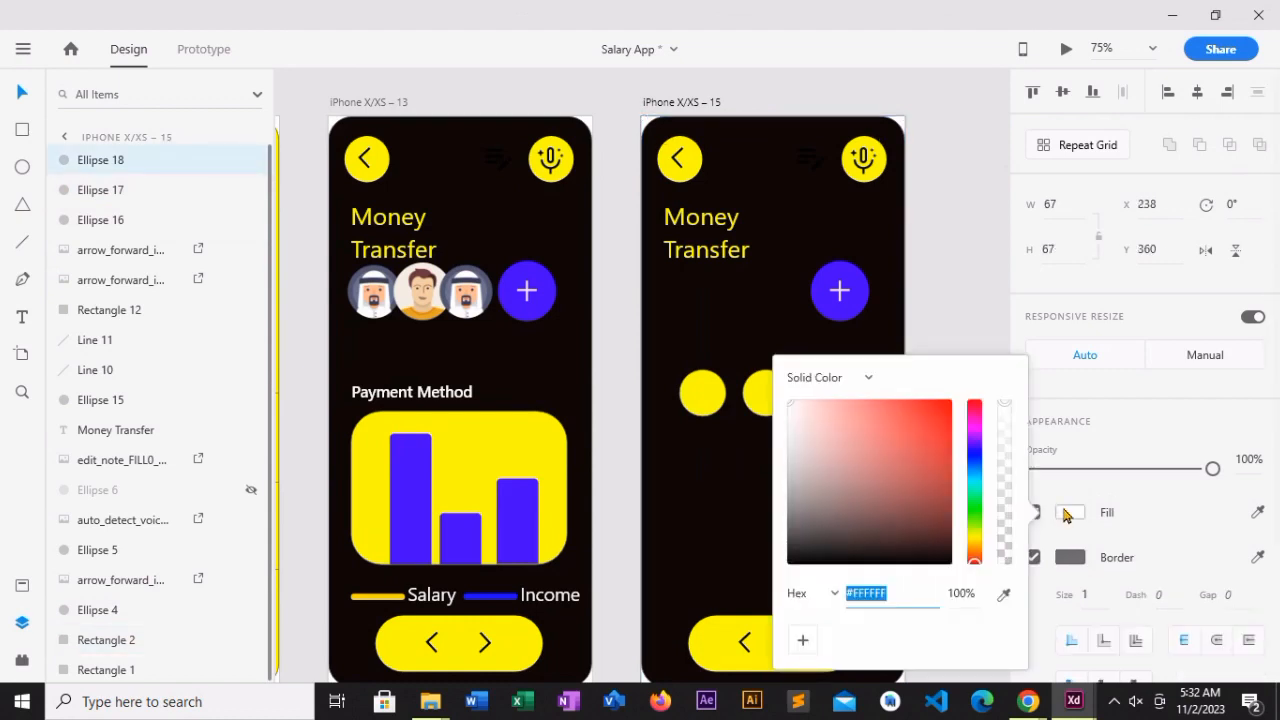
type("#FFE500")
left_click(752, 397)
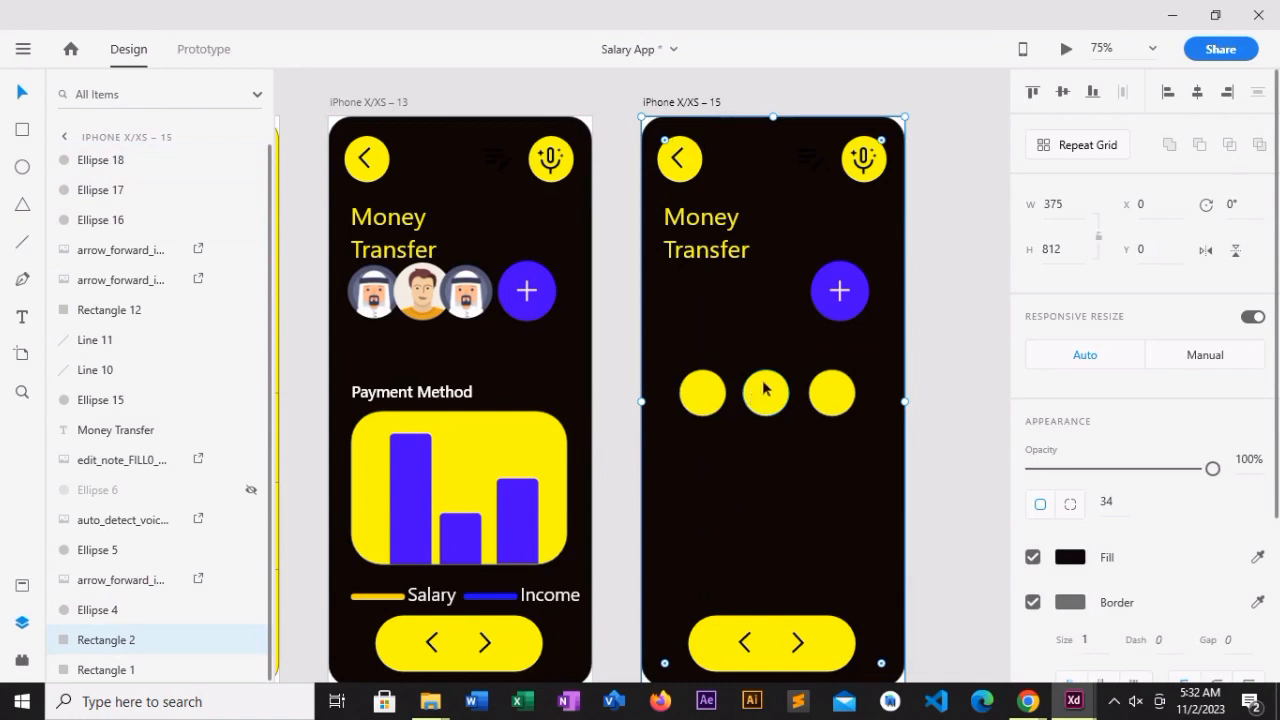
- Remove the border from all three yellow circles
left_click(763, 391)
left_click(1032, 557)
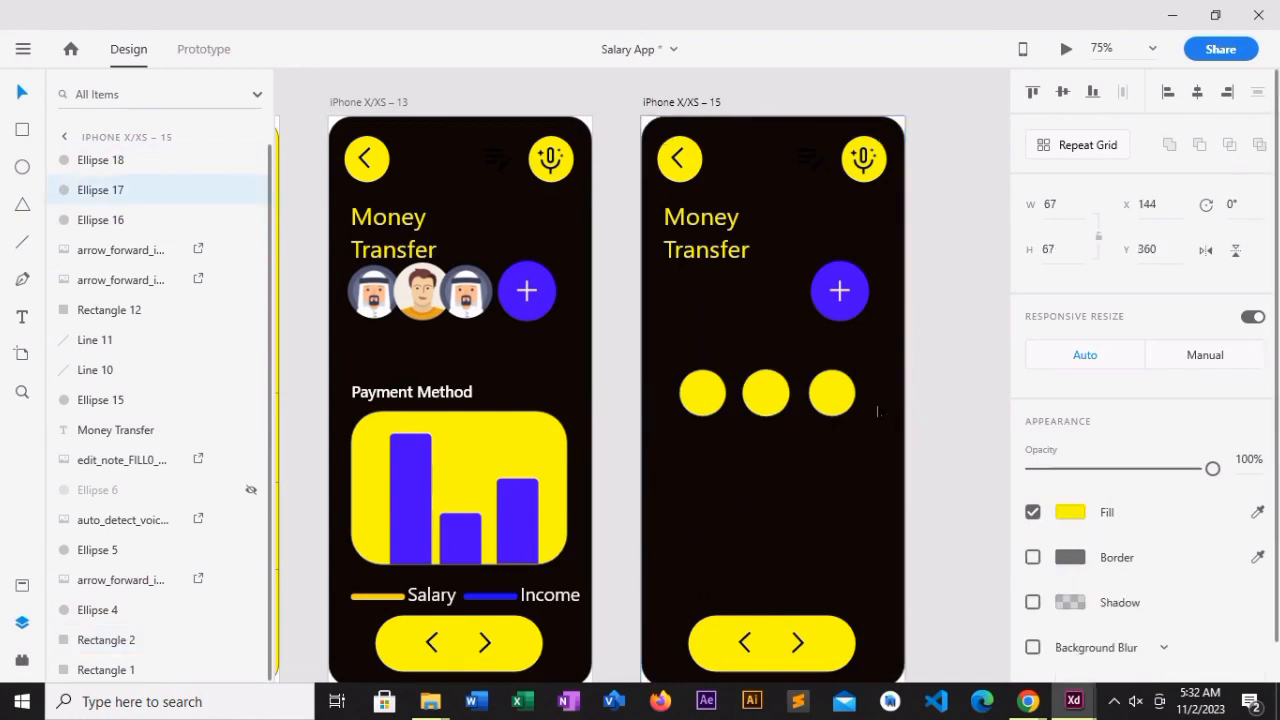
left_click(831, 392)
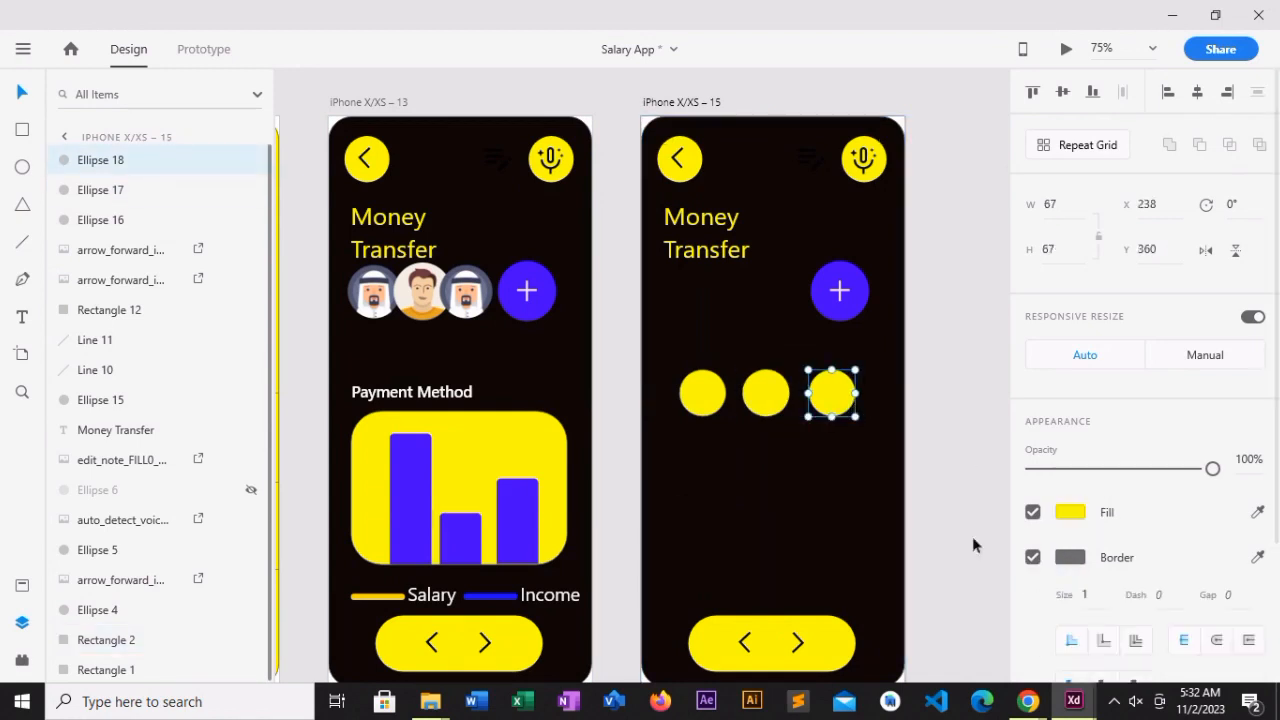
left_click(1032, 557)
left_click(702, 392)
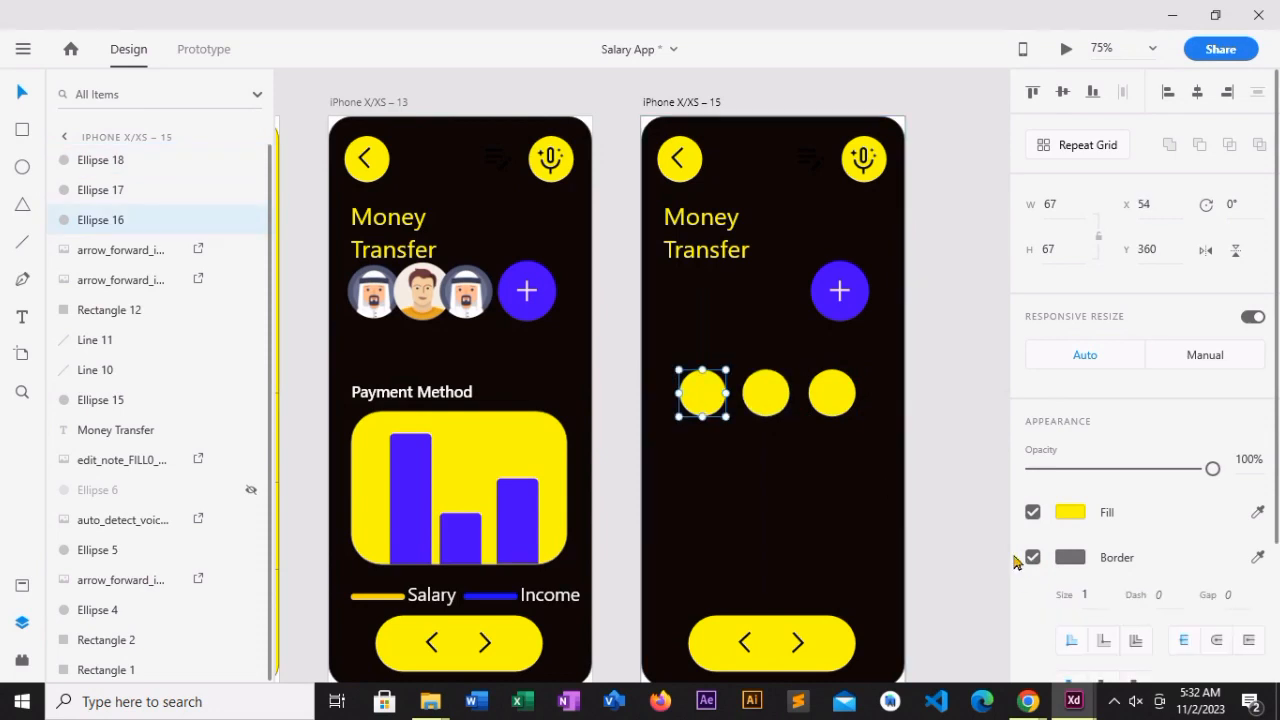
left_click(1032, 557)
- Duplicate the row of three yellow circles and place the copy below it at about Y 453
left_click(708, 405)
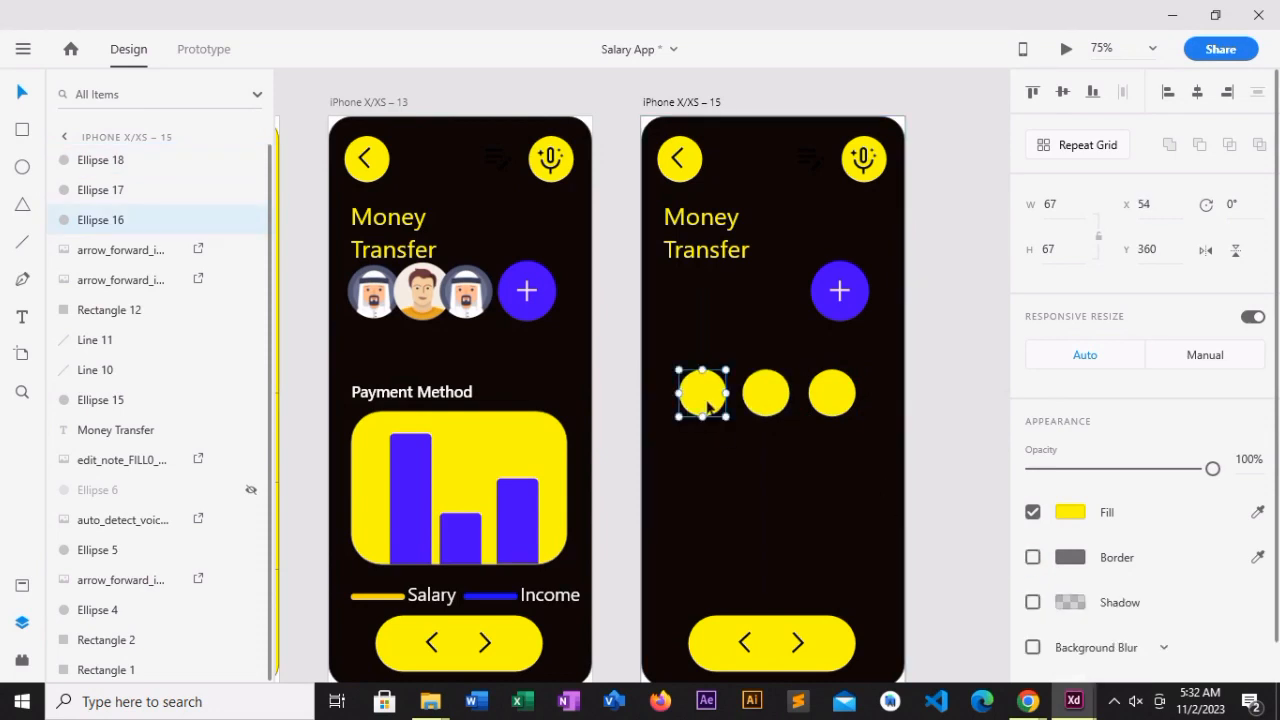
left_click(708, 405, "shift")
left_click(715, 401)
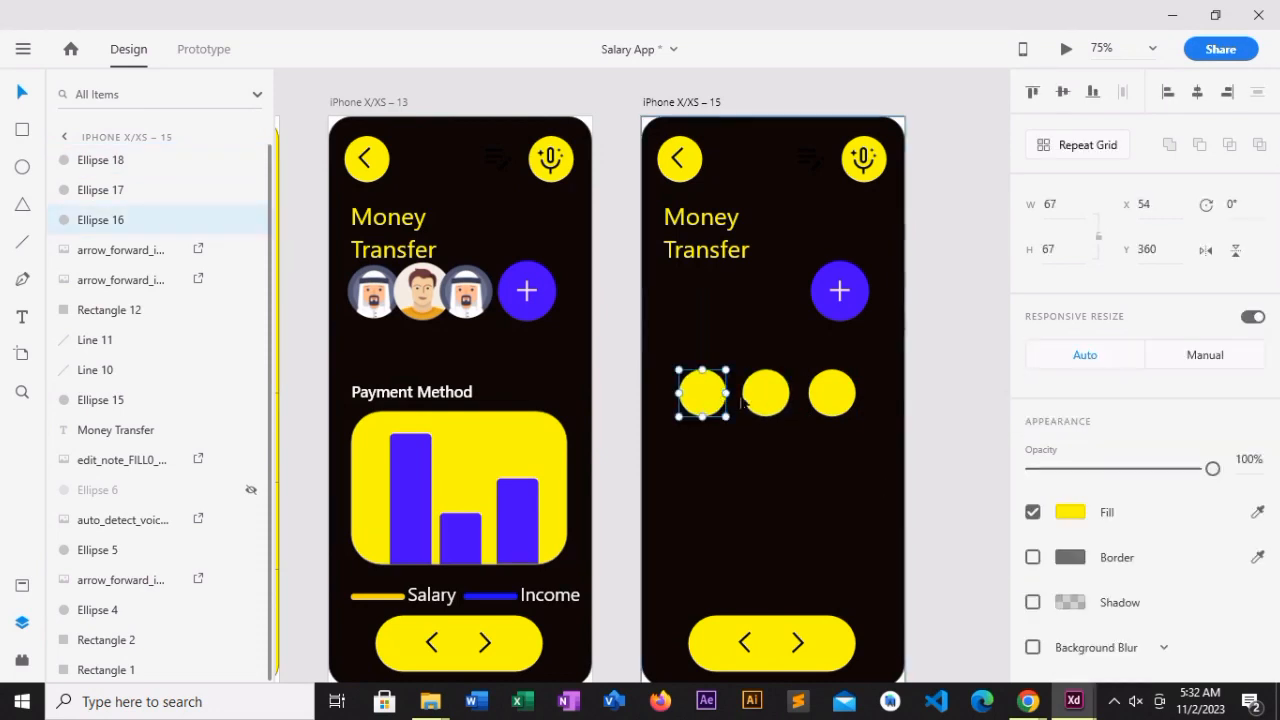
left_click(761, 404, "shift")
left_click(823, 403, "shift")
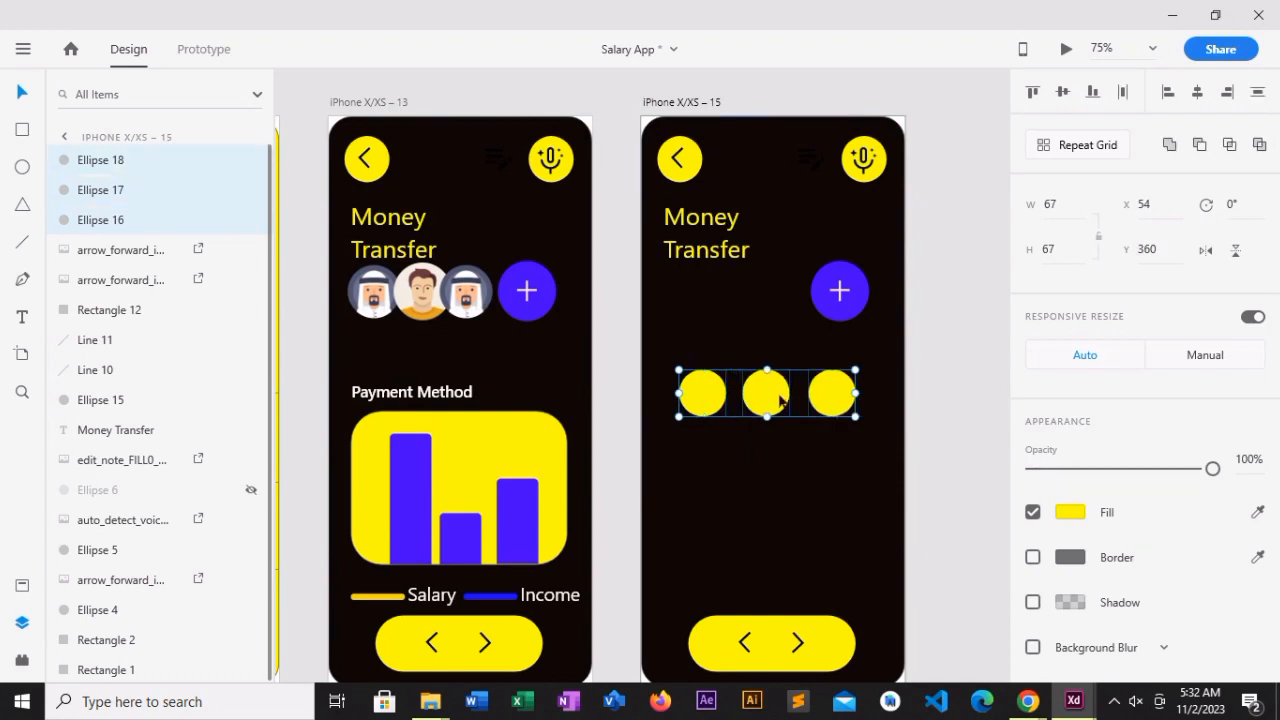
key("ctrl+d")
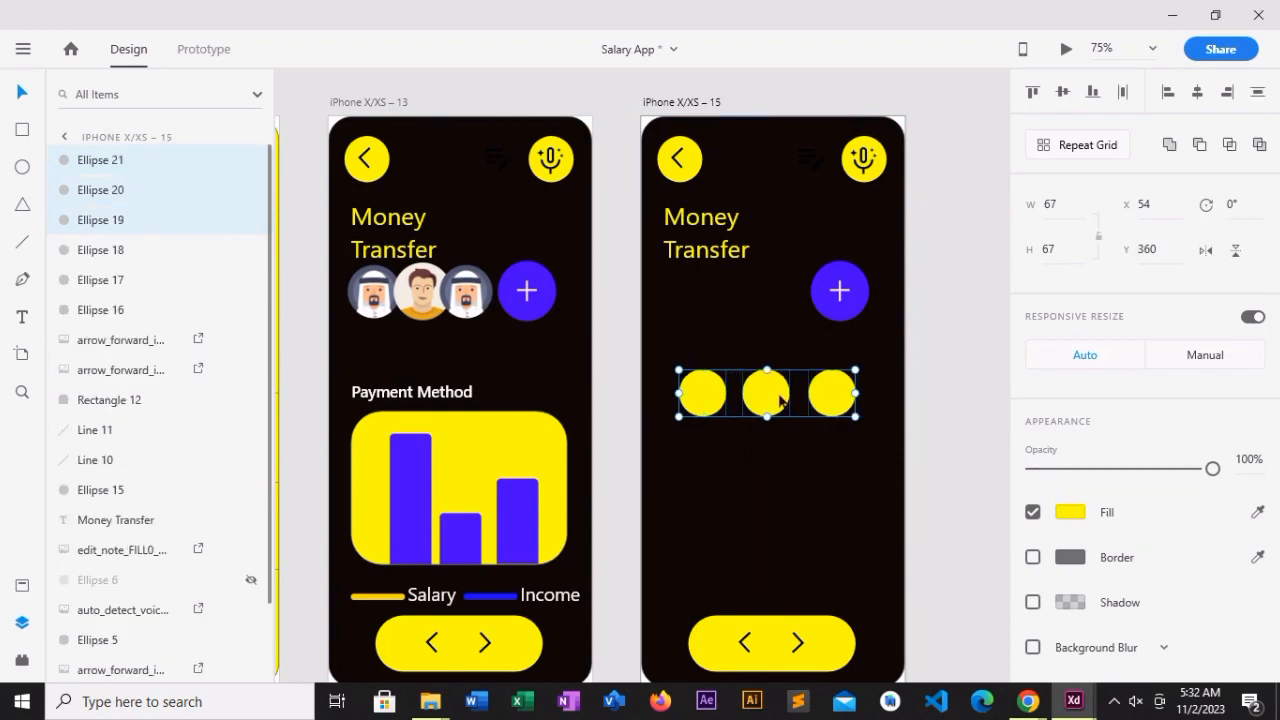
left_click_drag(779, 400, 779, 465)
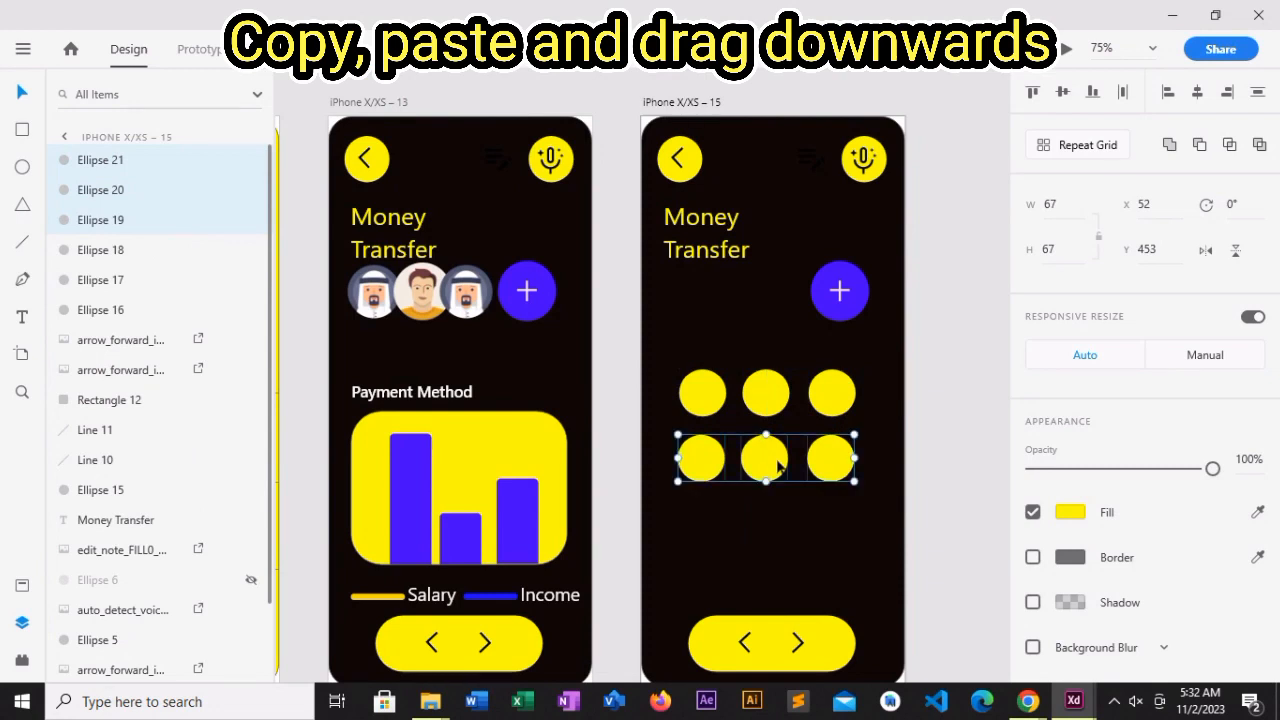
- Add a third row of yellow circles below the second at about X 54, Y 546, keeping the row gaps equal
key("ctrl+v")
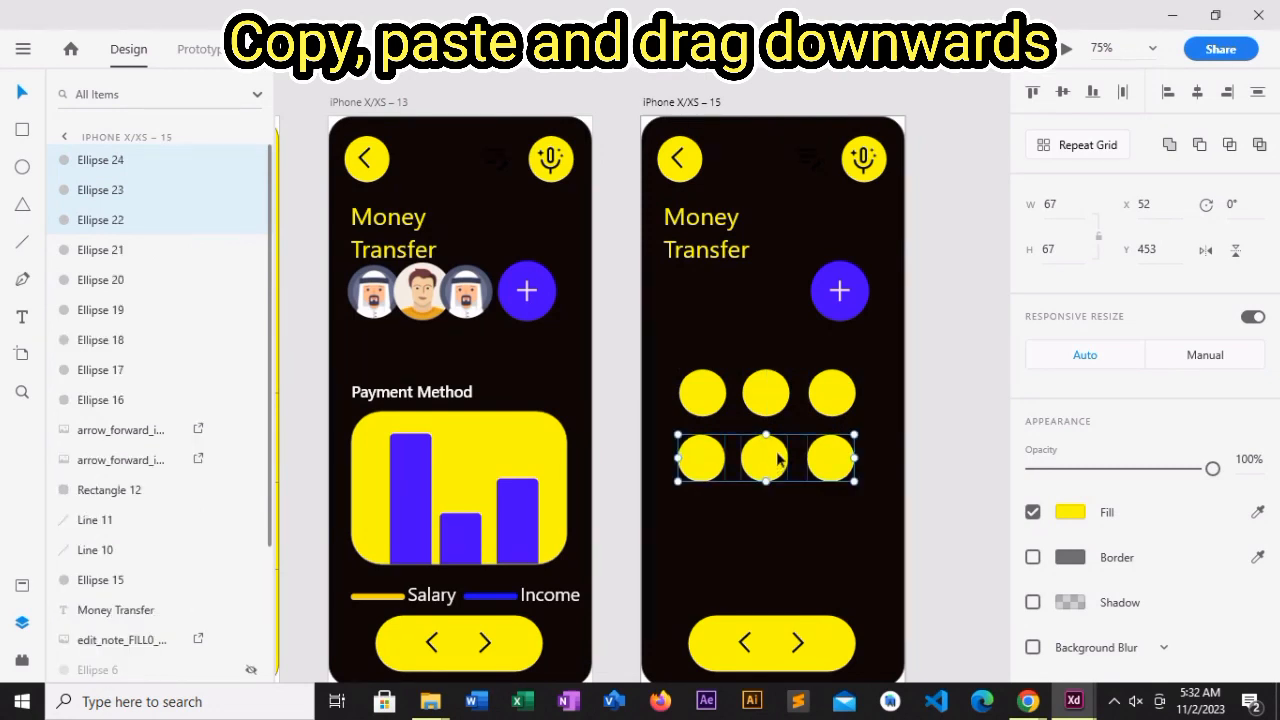
left_click_drag(766, 453, 759, 527)
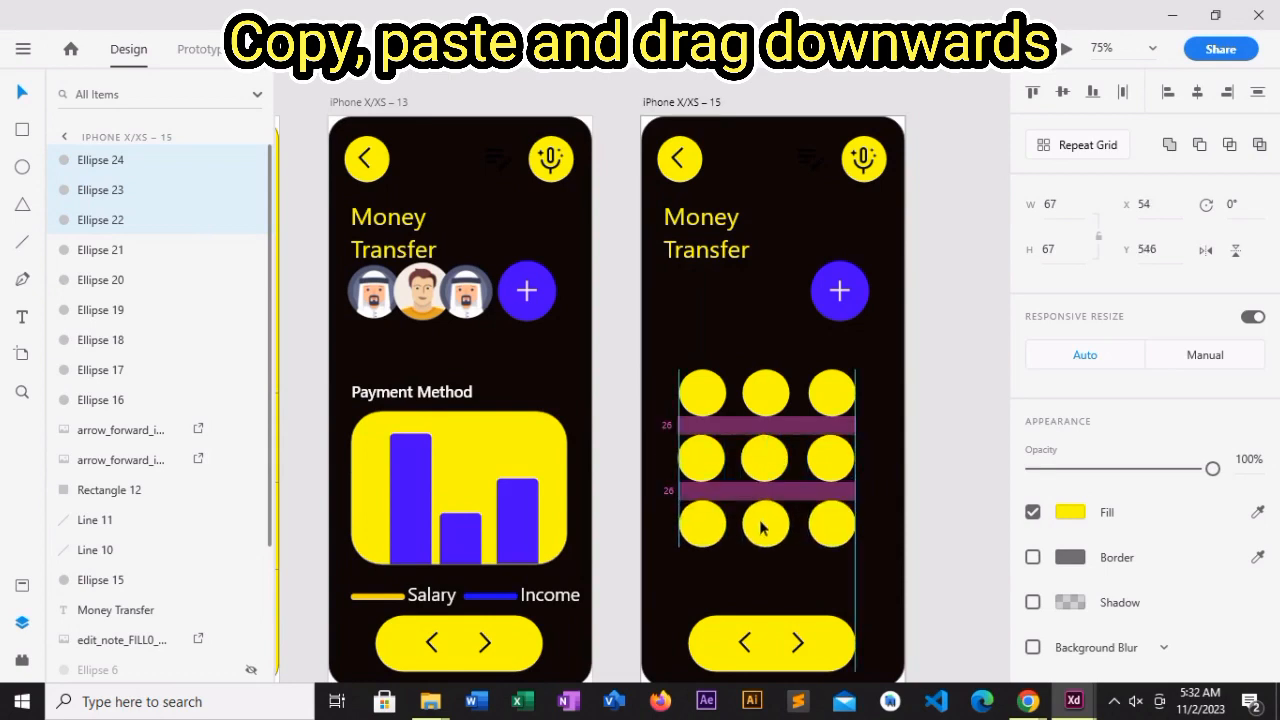
left_click_drag(760, 530, 760, 530)
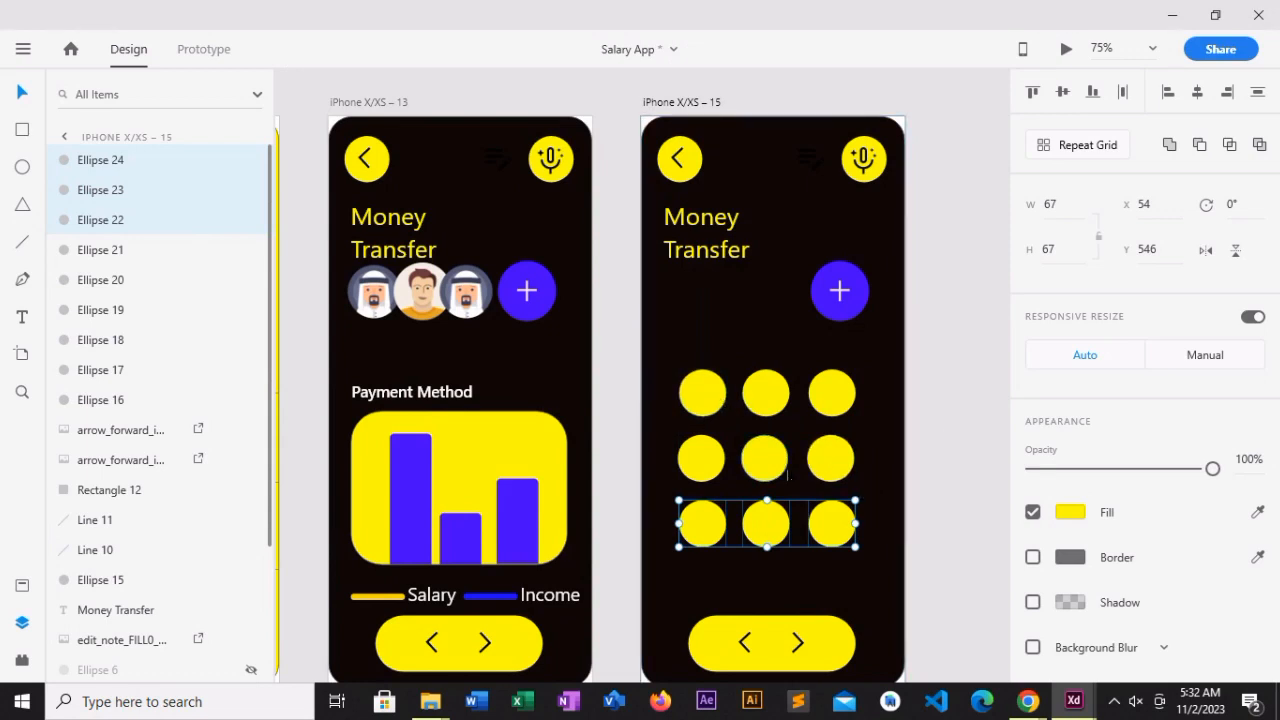
left_click(968, 420)
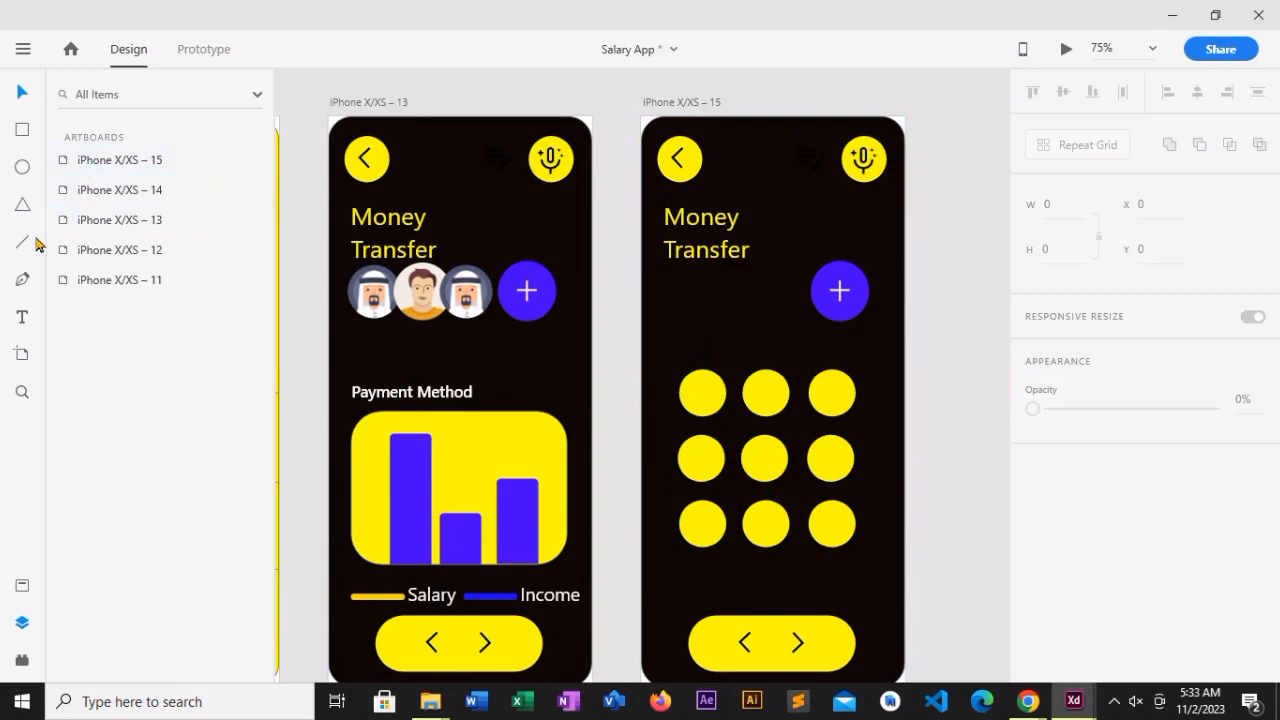
- Add the text 1 inside the first yellow circle of the top row
left_click(22, 318)
left_click(699, 399)
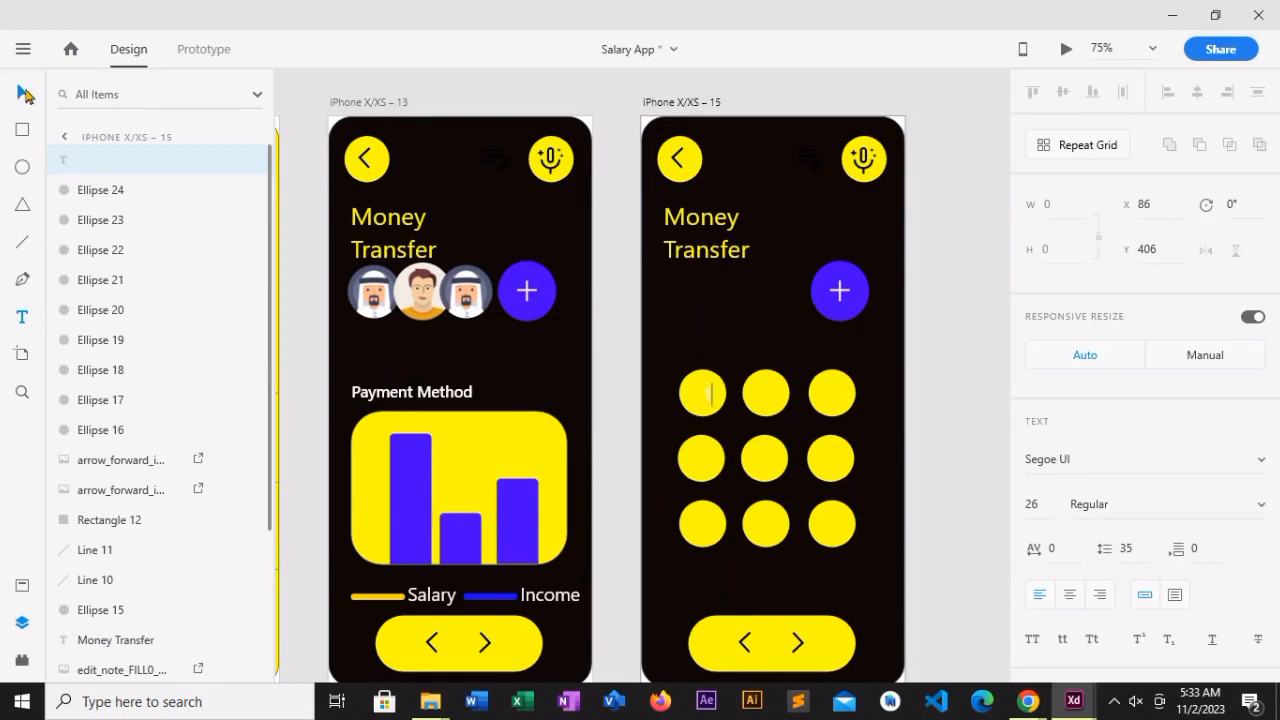
type("1")
left_click(25, 94)
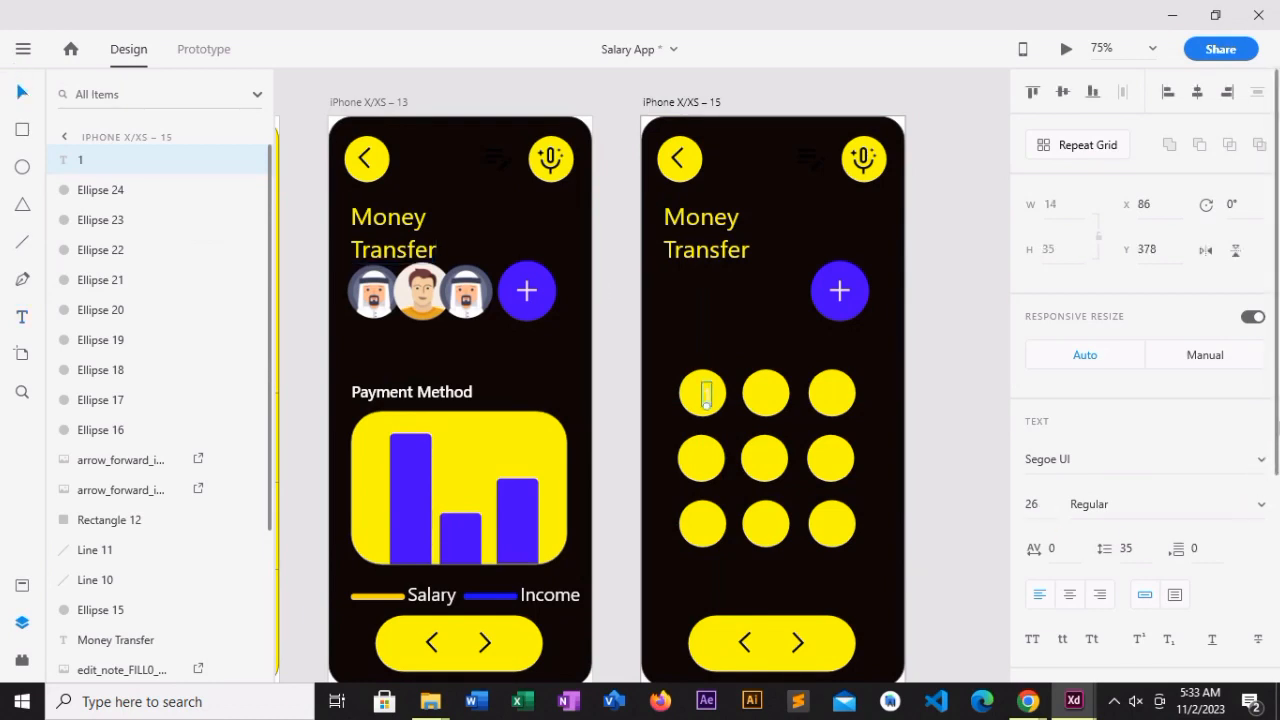
- Set the fill colour of the digit 1 to blue #3009FF
scroll(1157, 614, "down", 3)
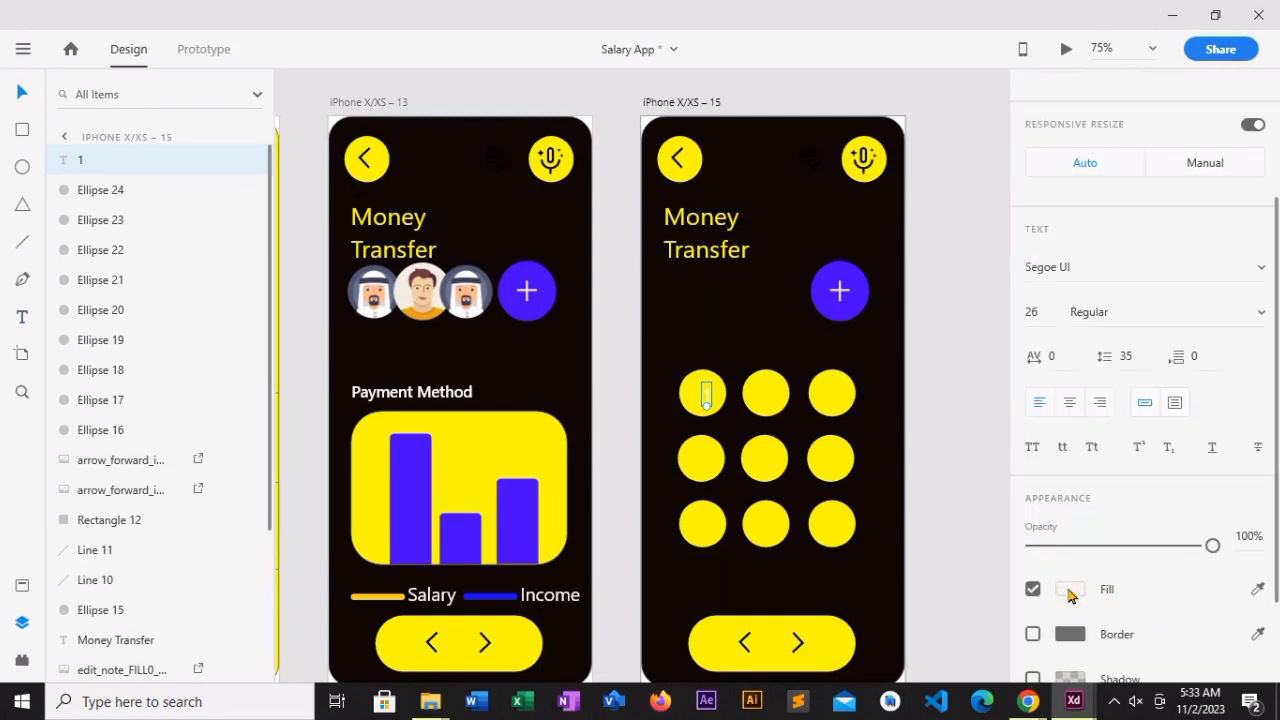
left_click(1070, 592)
left_click(975, 463)
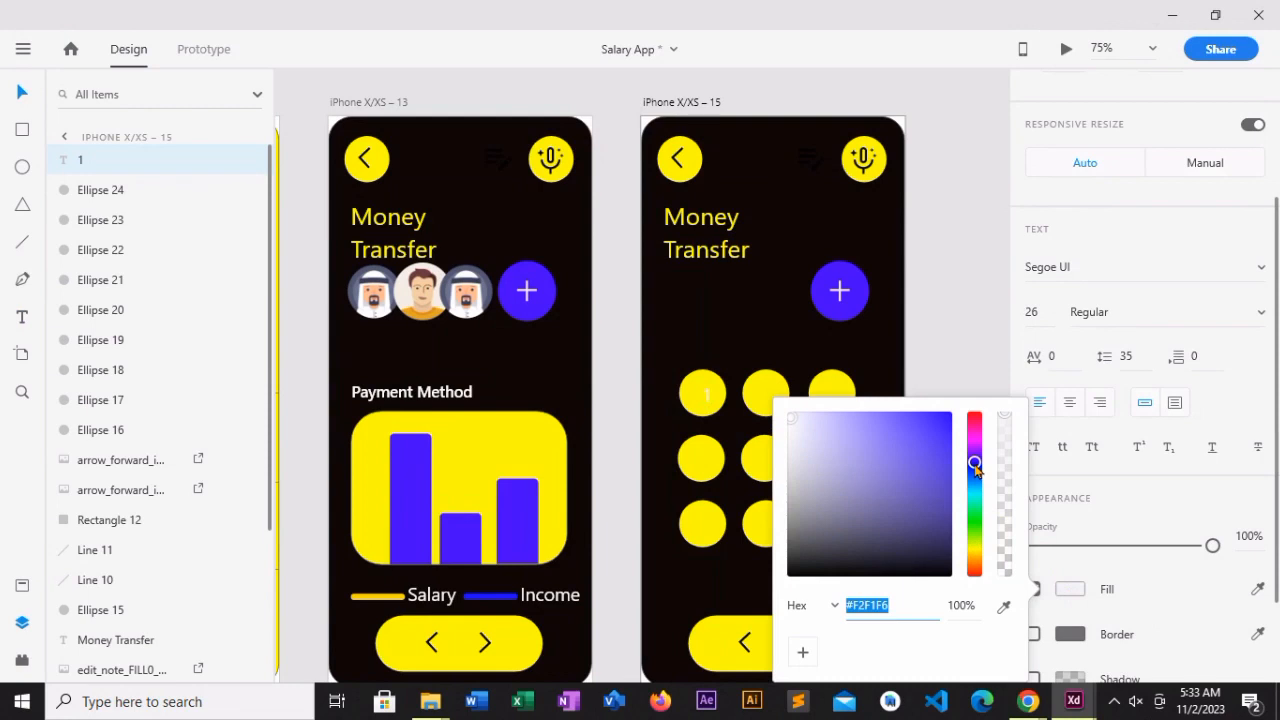
left_click(946, 416)
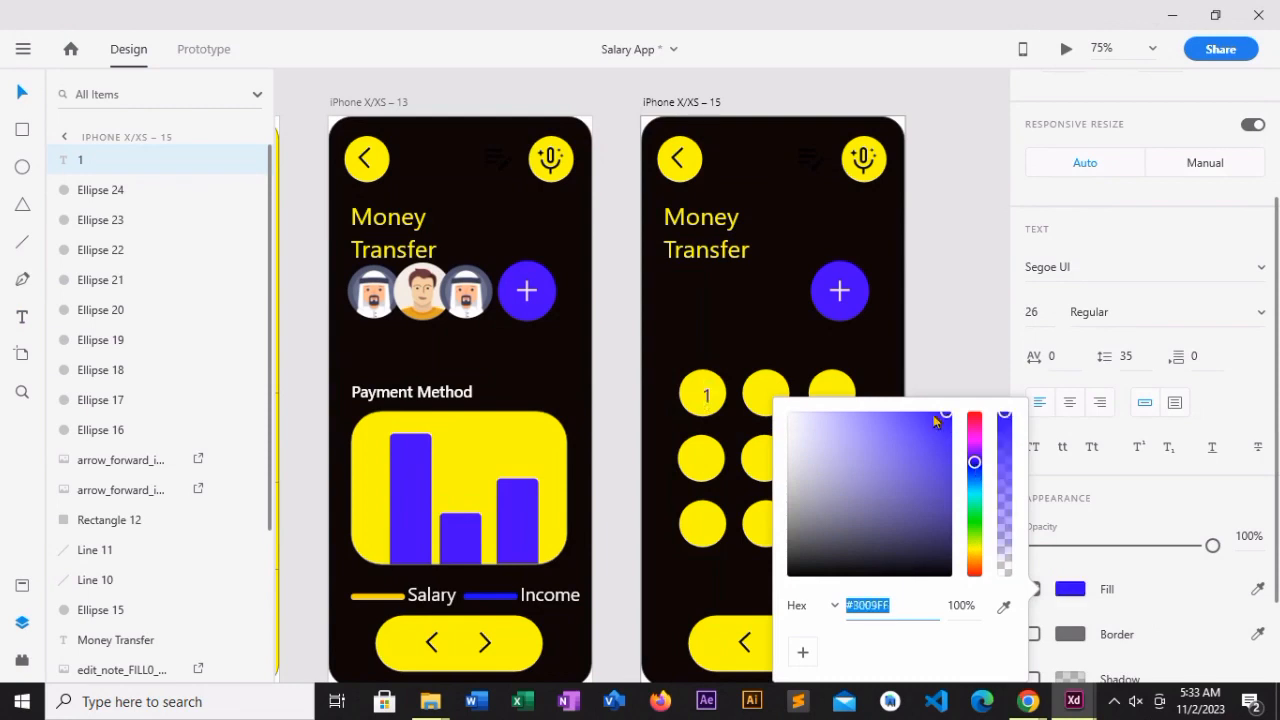
left_click(920, 343)
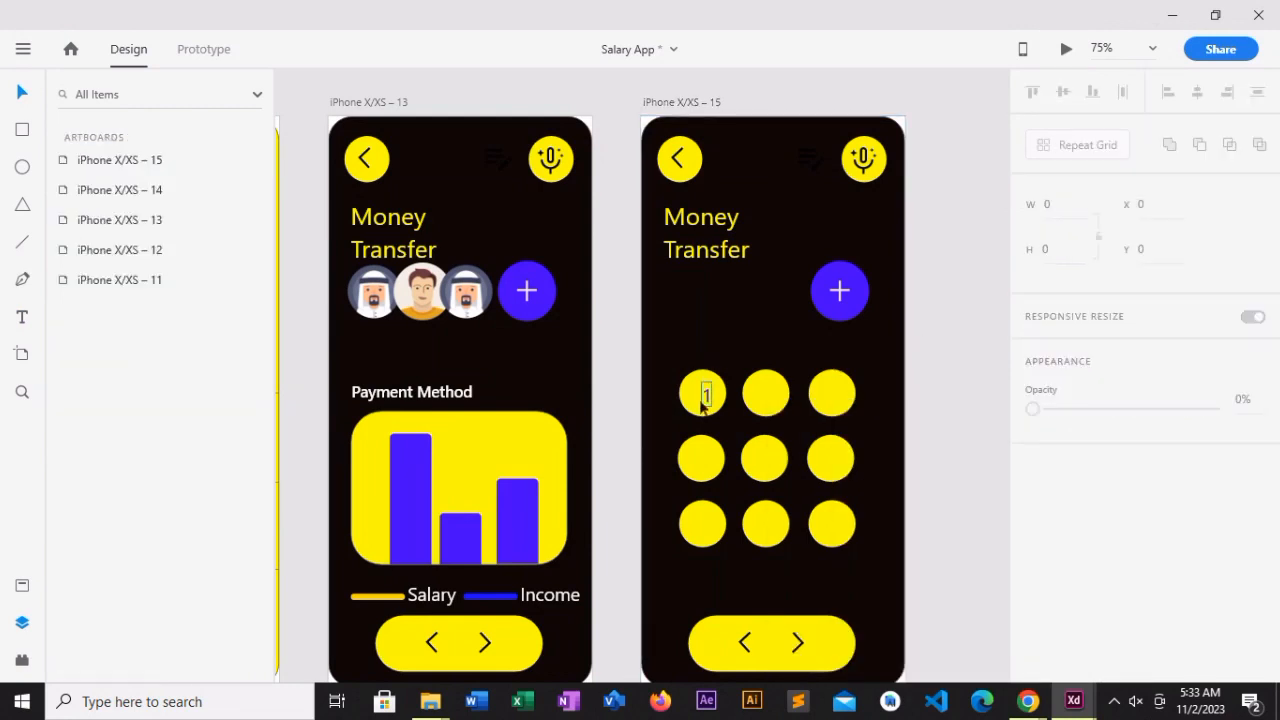
- Centre the digit 1 in the first circle at about X 80, Y 374
left_click(708, 399)
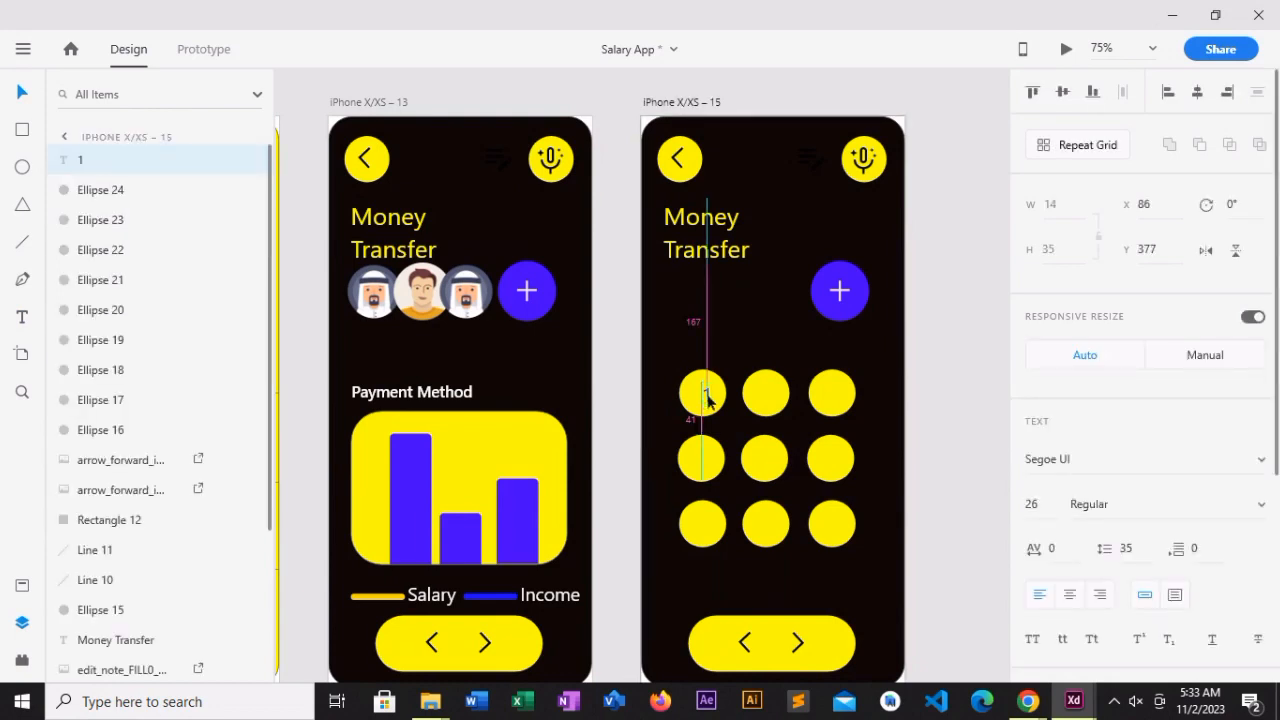
key("shift+Left")
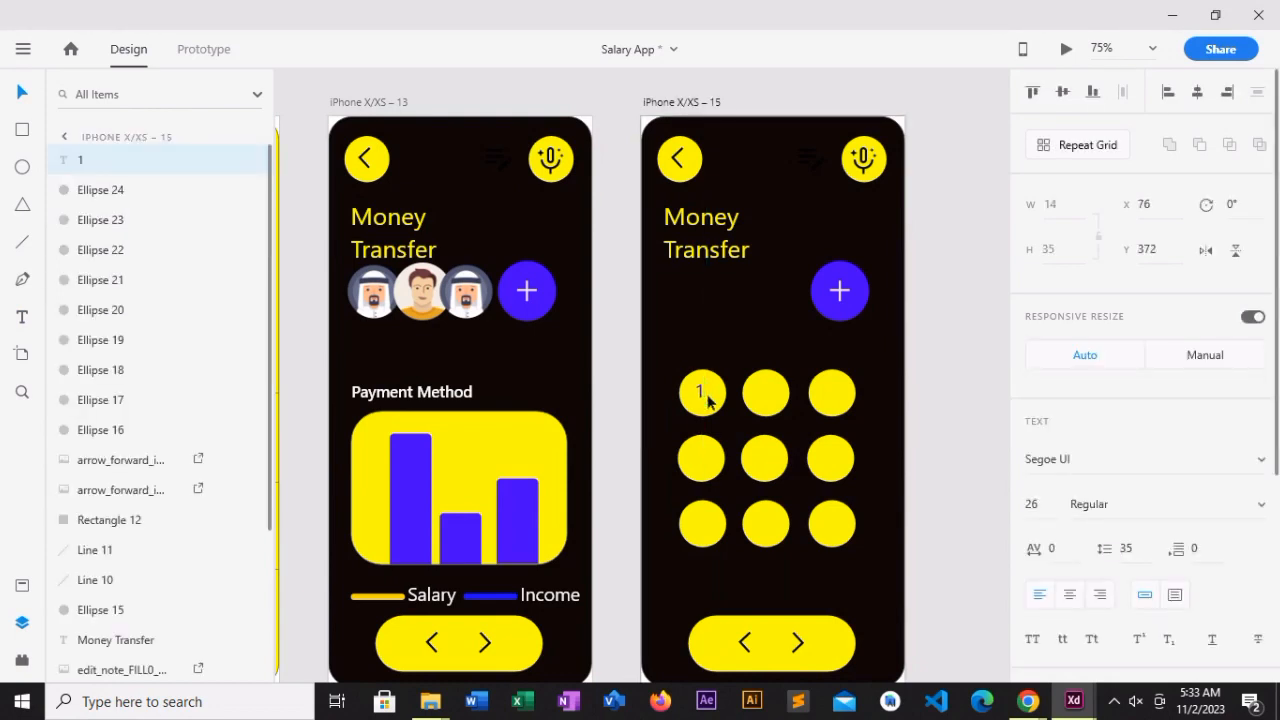
key("Right")
key("Right")
key("Right")
key("Right")
double_click(704, 396)
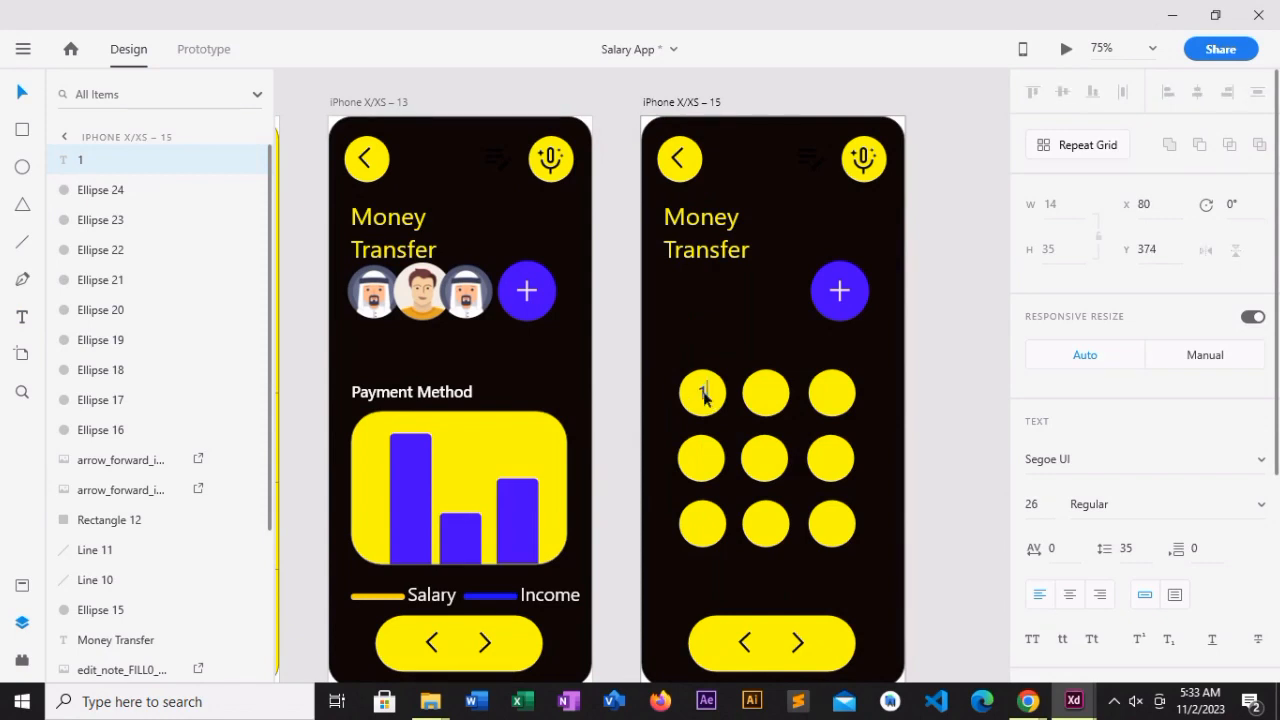
key("Escape")
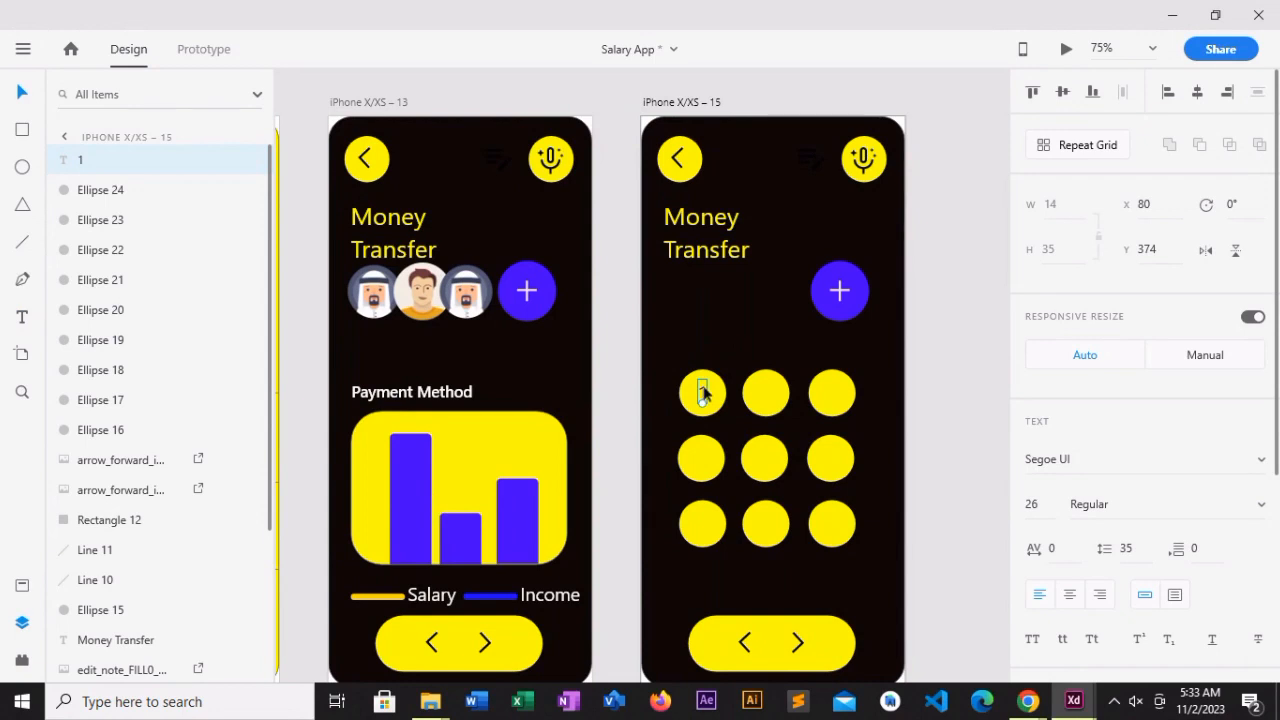
left_click_drag(705, 394, 758, 394)
key("ctrl+z")
left_click(762, 396)
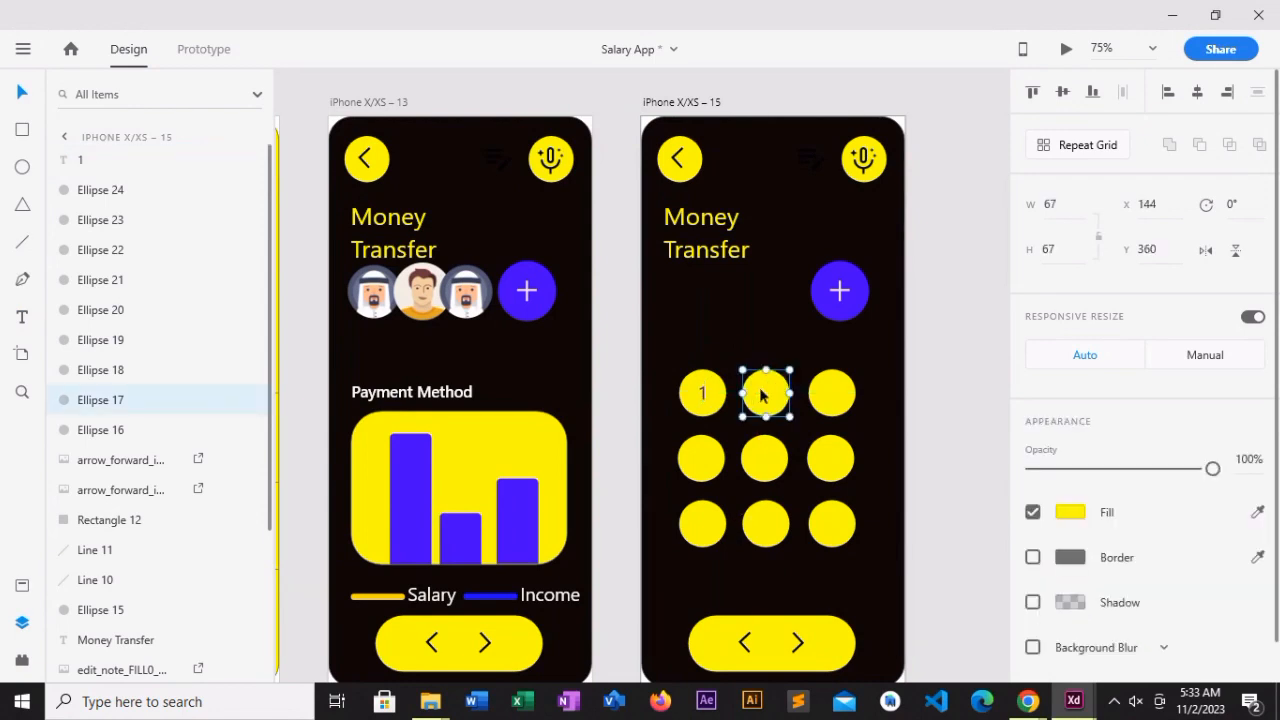
- Duplicate the digit 1 and place the copy in the second circle of the top row
left_click(704, 396)
key("ctrl+g")
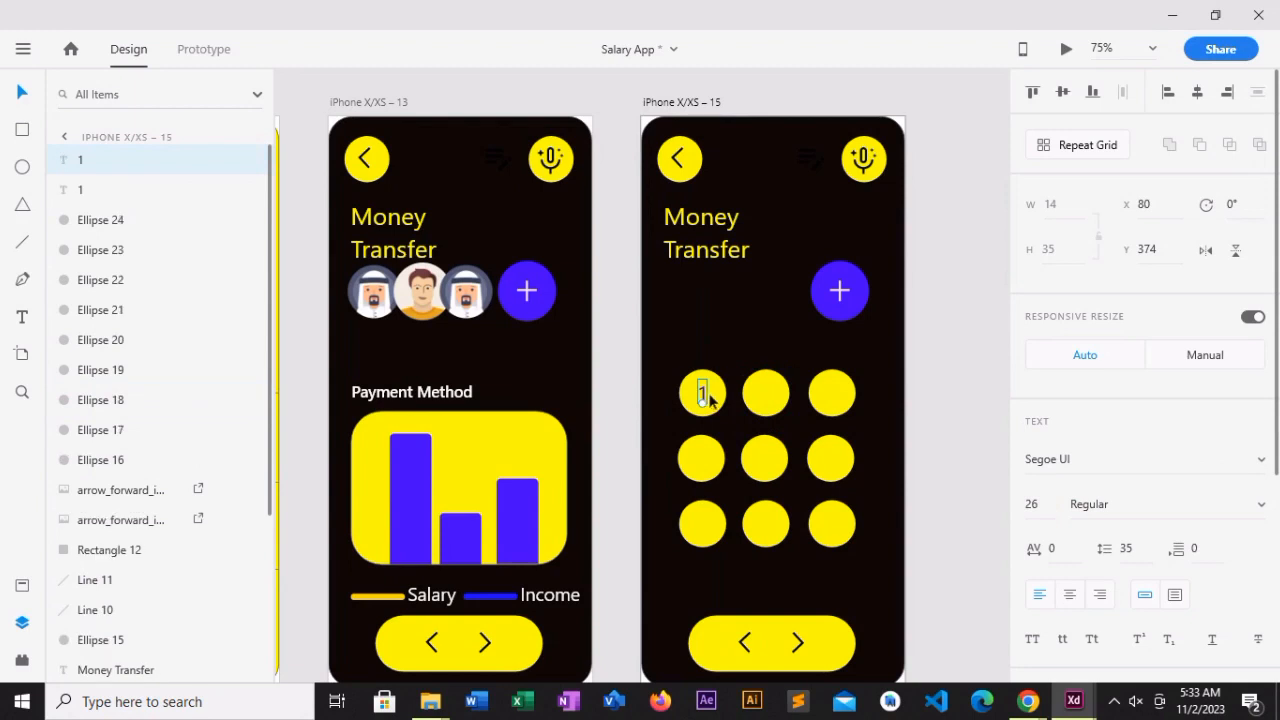
left_click_drag(702, 396, 759, 396)
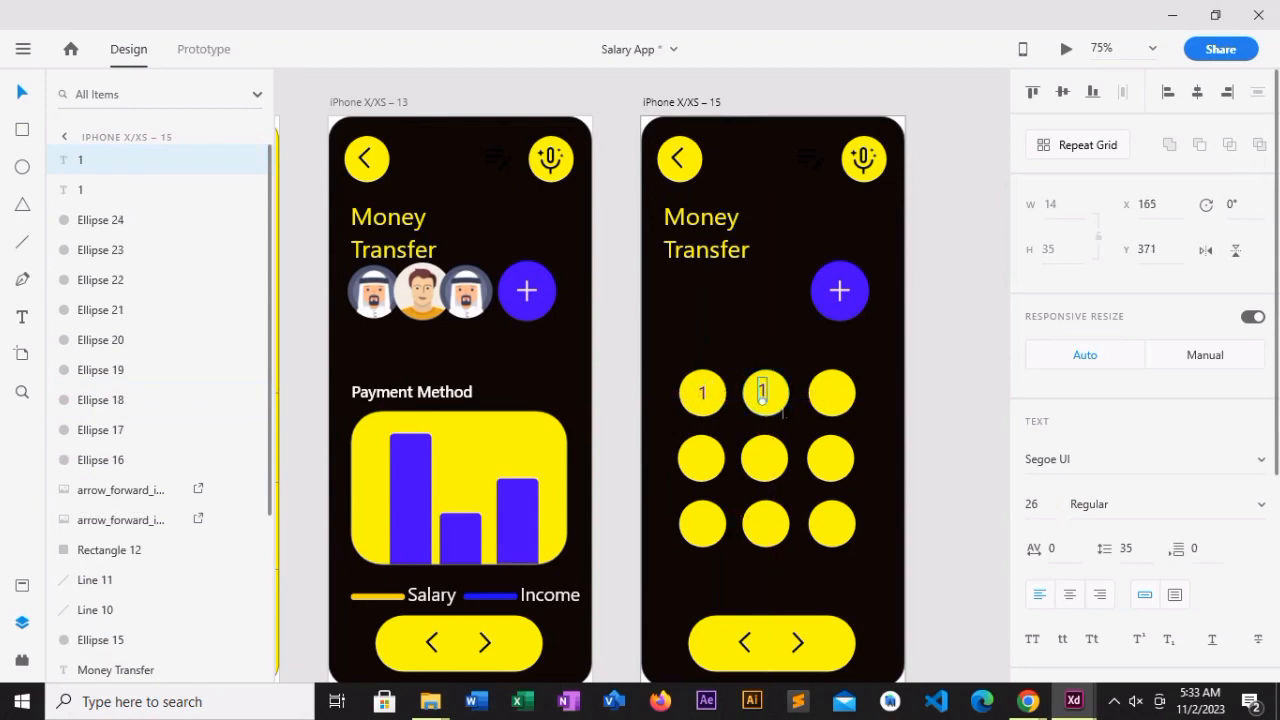
- Change the digit in the second circle to 2 and centre it at about X 169, Y 376
double_click(765, 394)
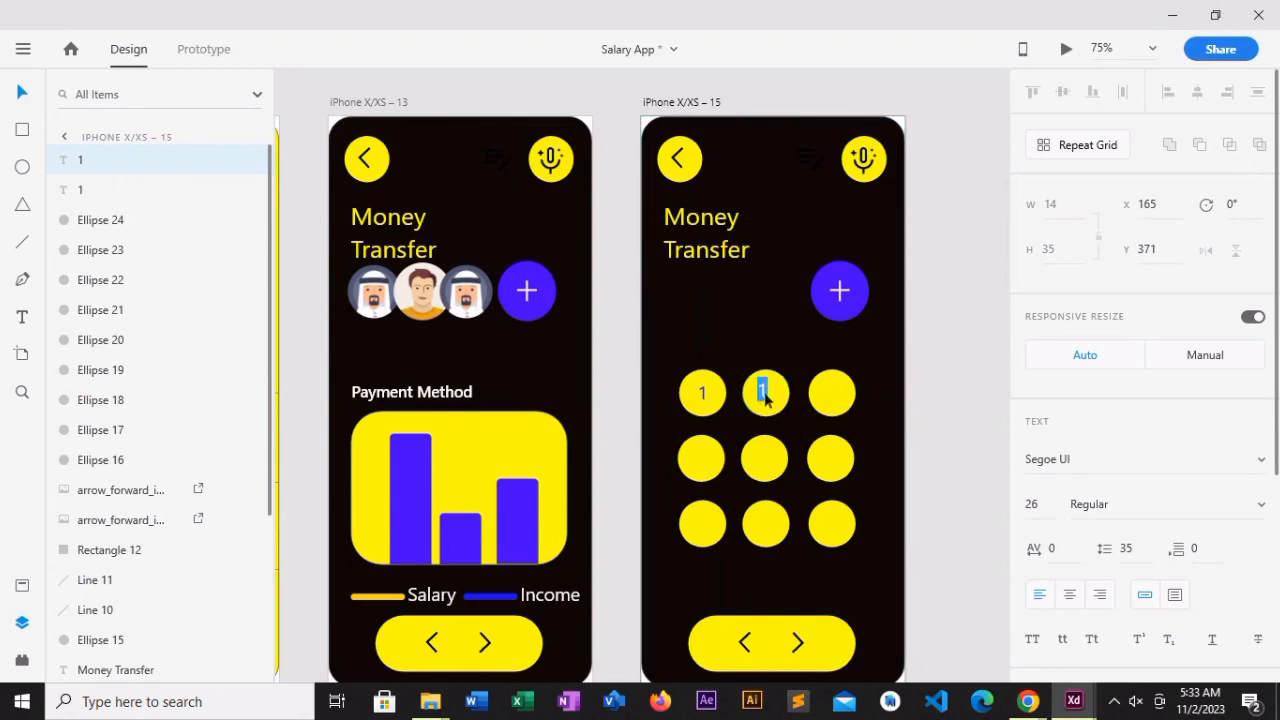
key("BackSpace")
type("2")
key("Escape")
left_click_drag(763, 392, 766, 395)
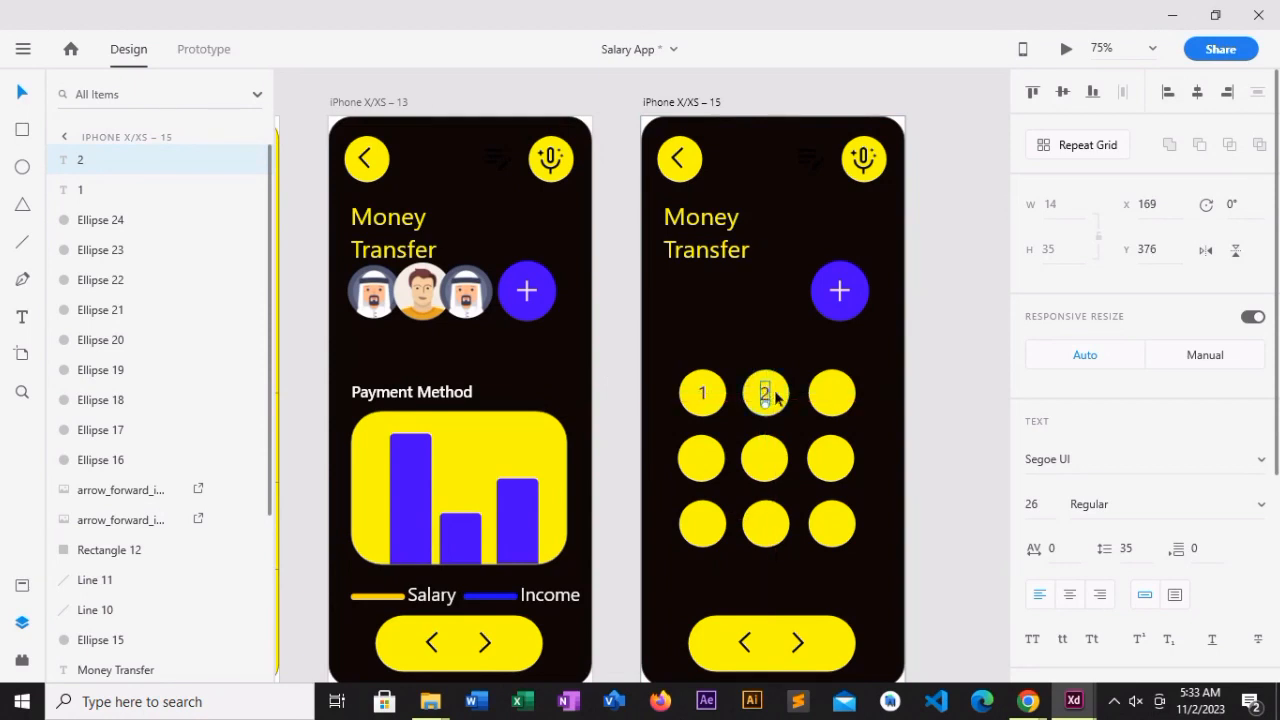
- Duplicate the digit 2 into the third circle at about X 265, Y 376 and change the copy to 3
key("ctrl+d")
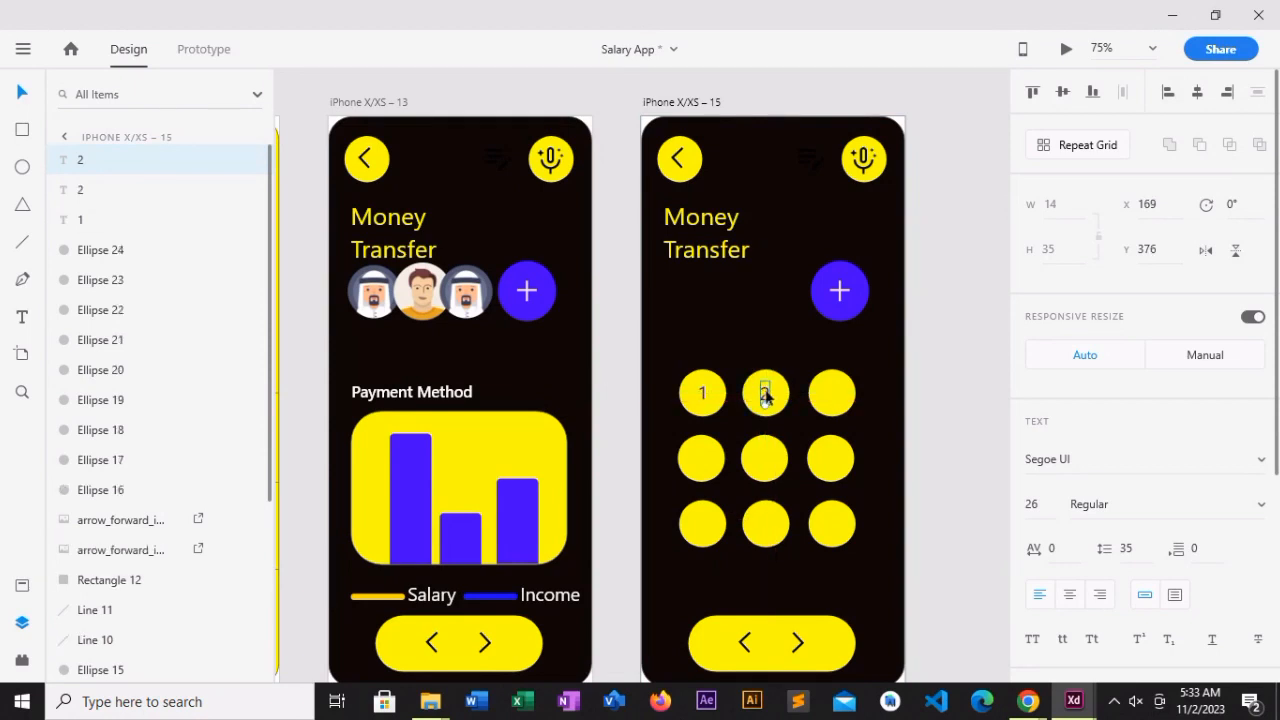
left_click_drag(765, 396, 834, 397)
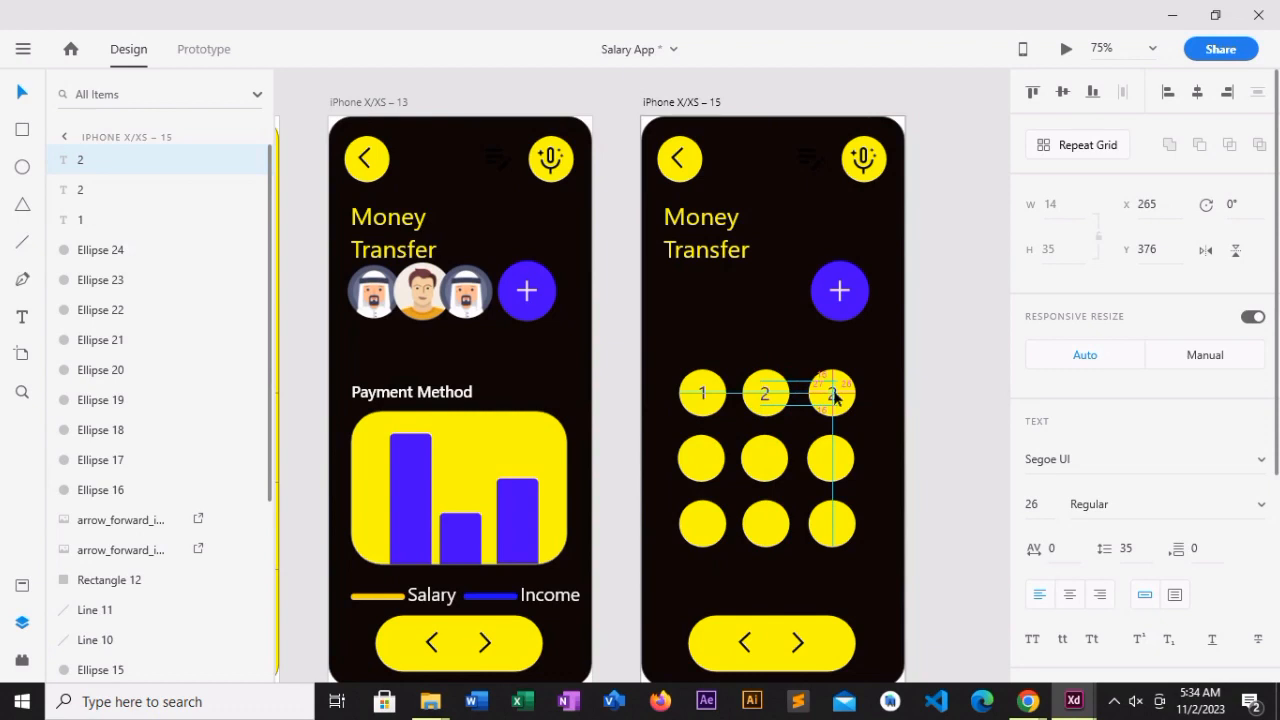
double_click(834, 396)
key("BackSpace")
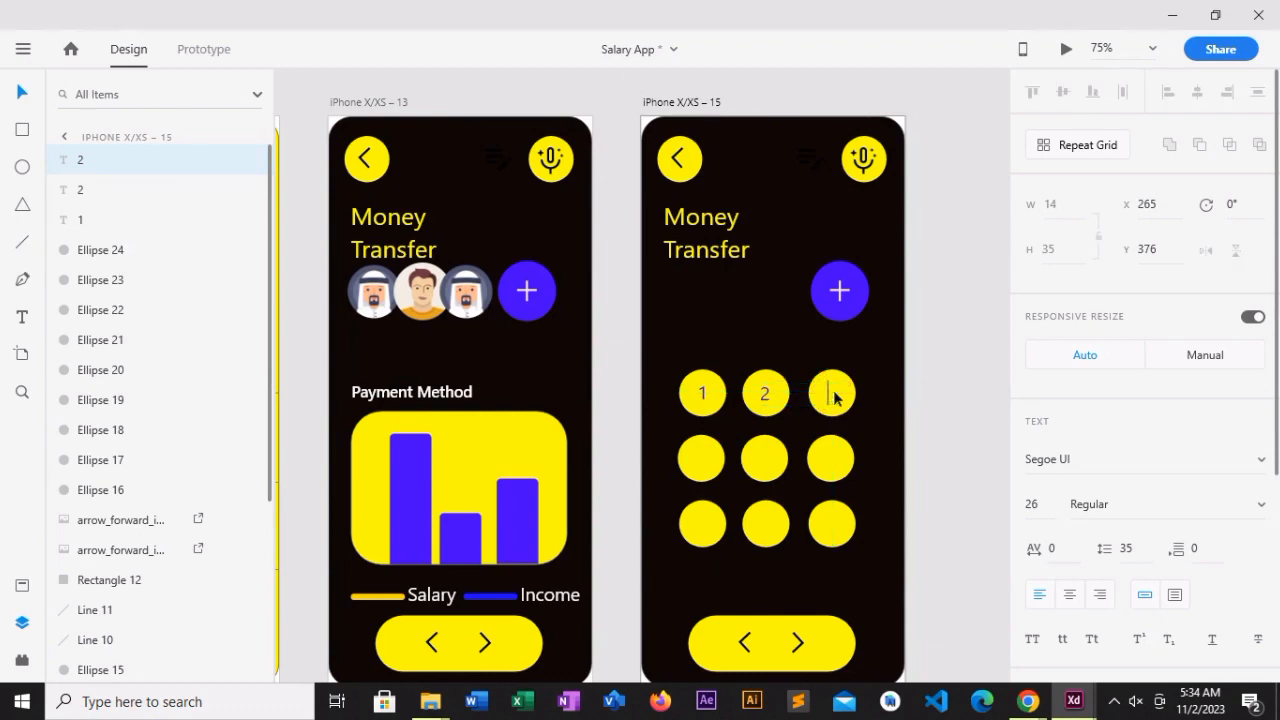
type("3")
key("Escape")
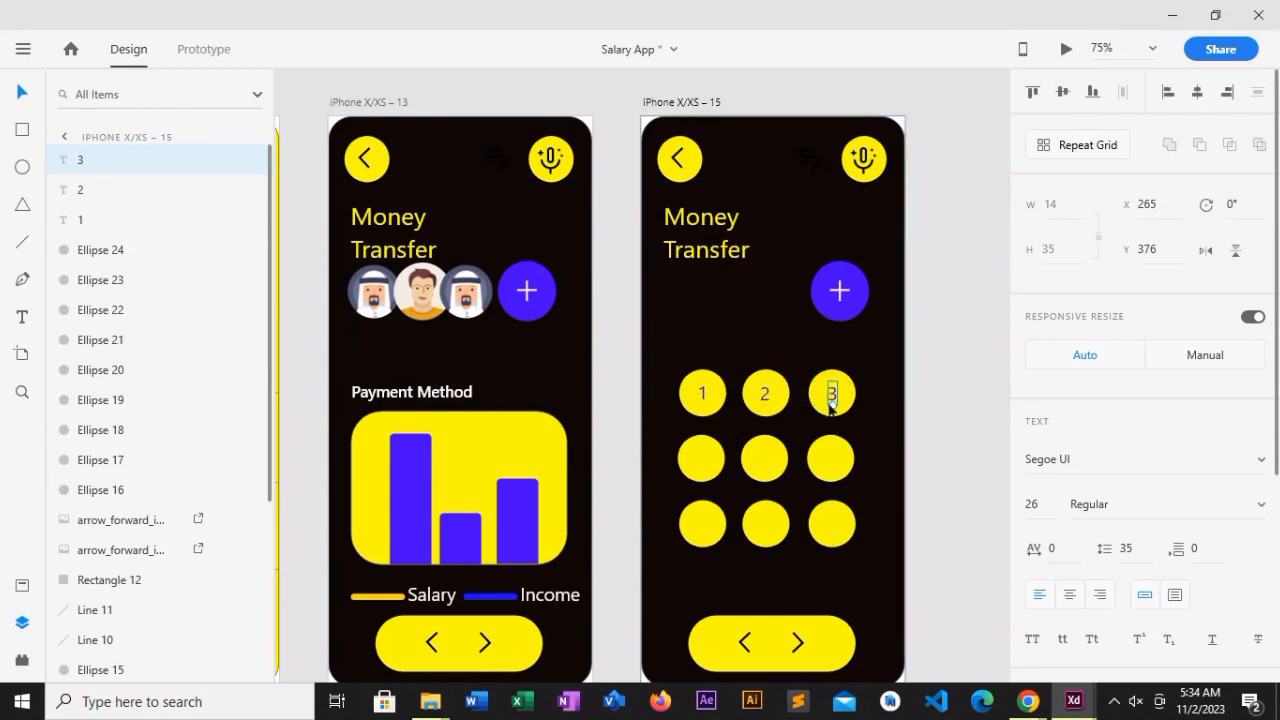
- Duplicate the digits 1, 2 and 3 and place the copies on the second row of circles, starting at about X 78, Y 468
left_click(765, 394, "shift")
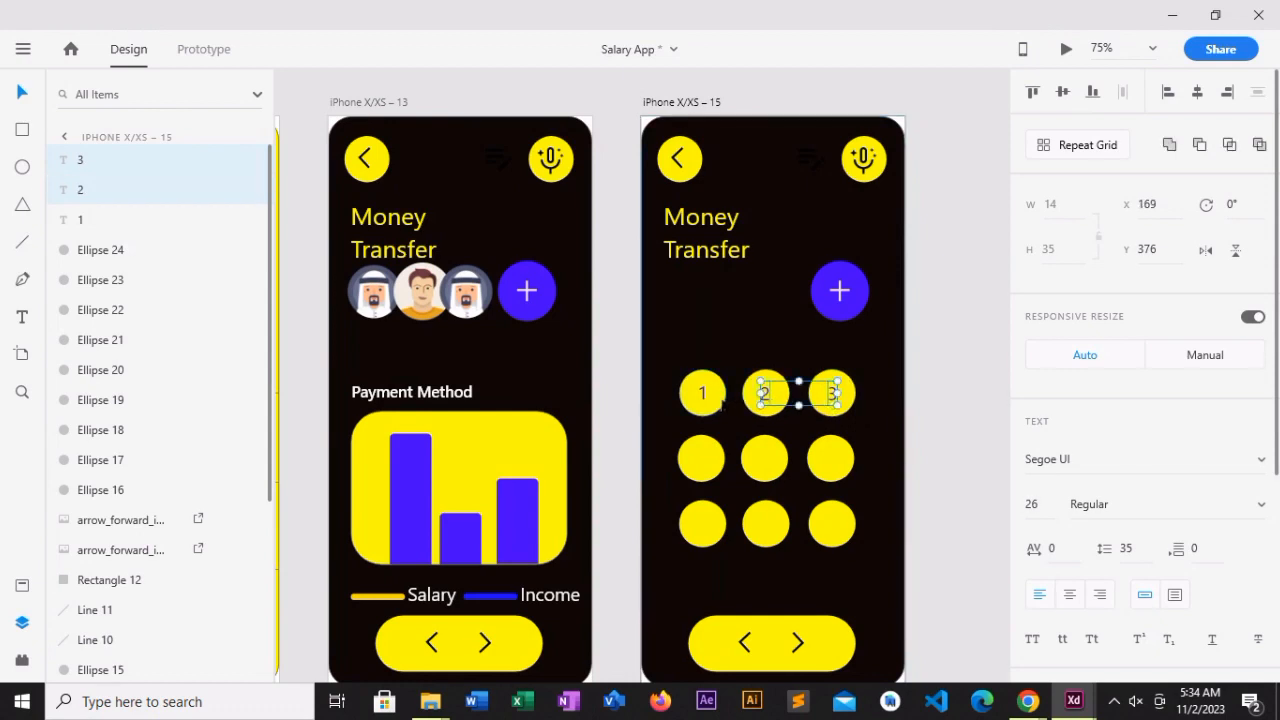
left_click(716, 403, "shift")
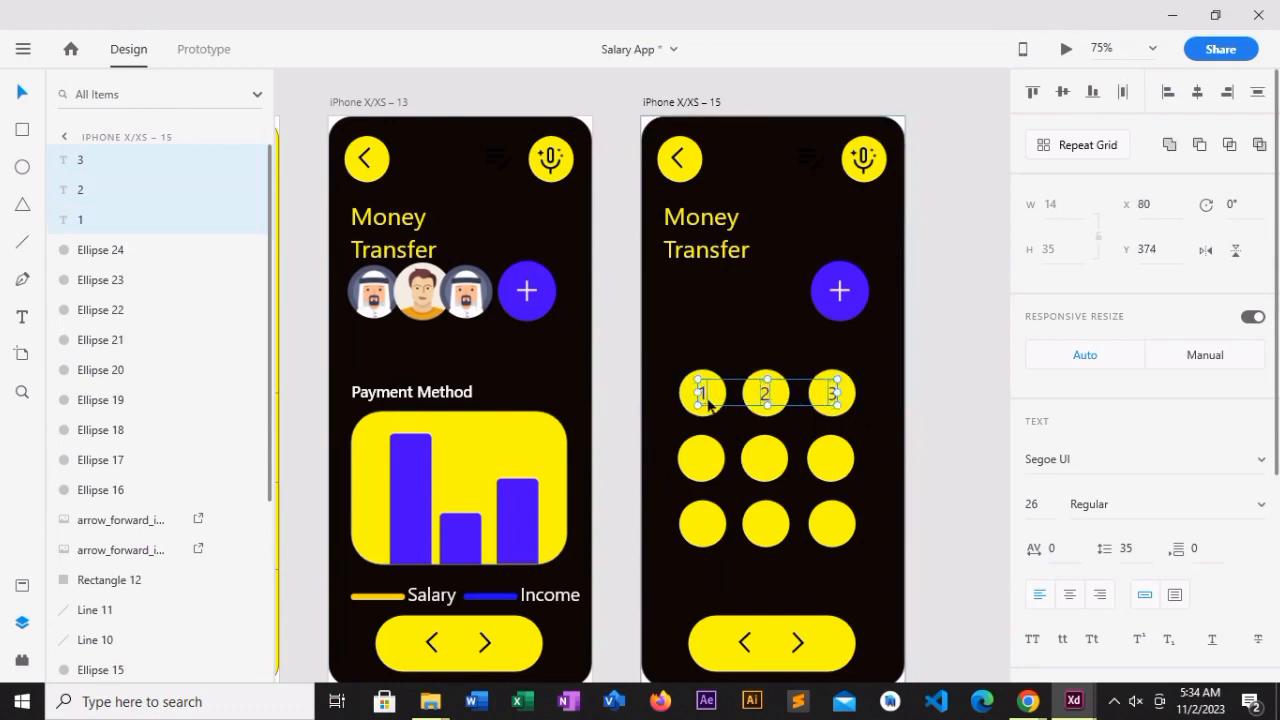
key("ctrl+d")
left_click(777, 396)
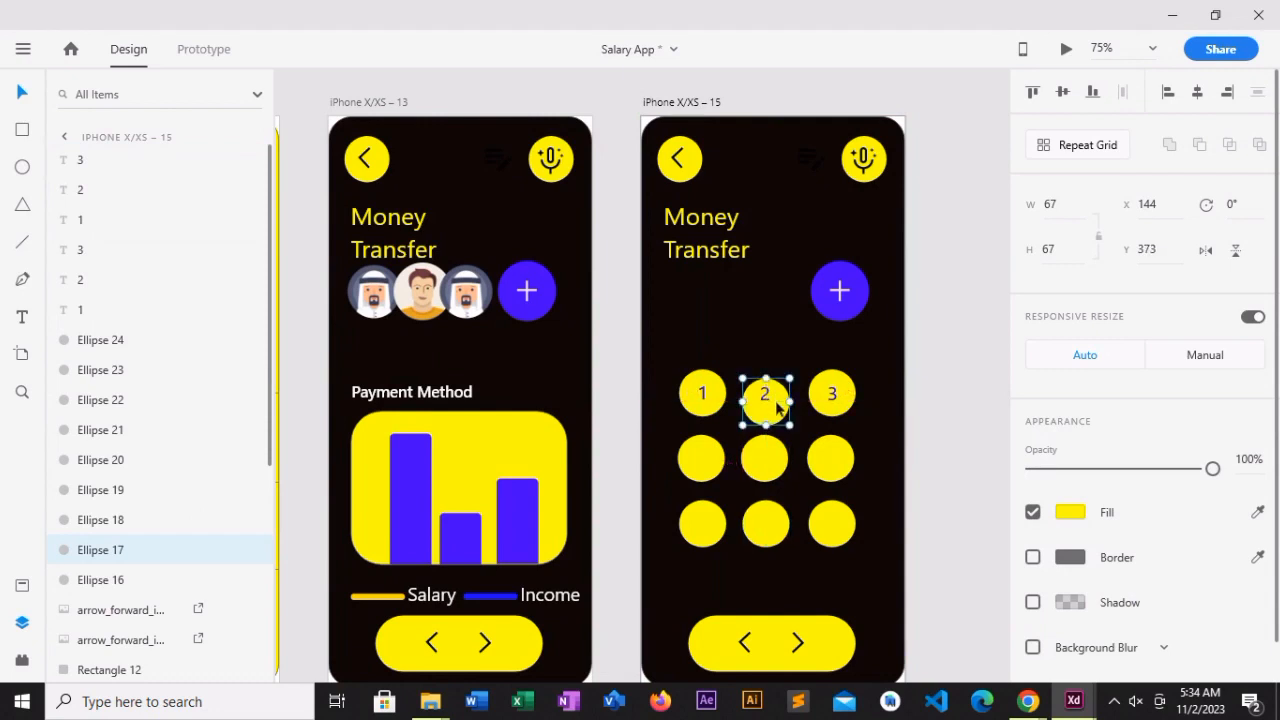
left_click(765, 393)
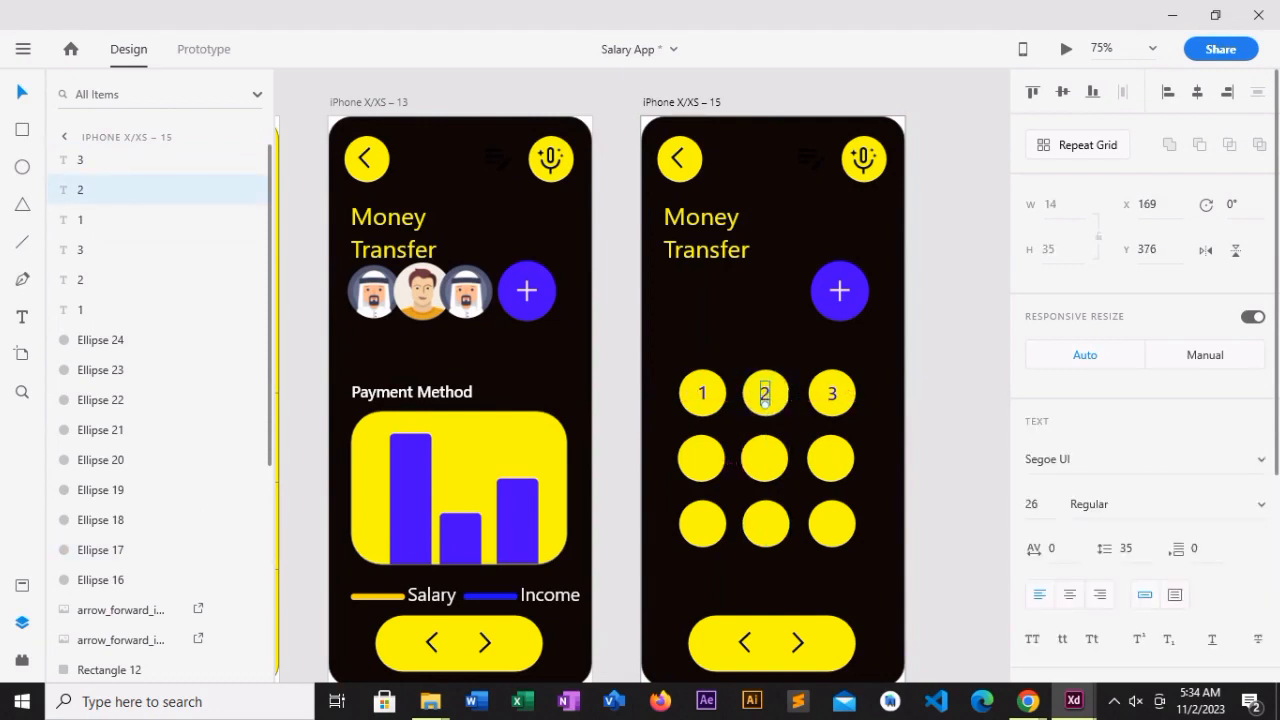
left_click(829, 393, "shift")
left_click(701, 392, "shift")
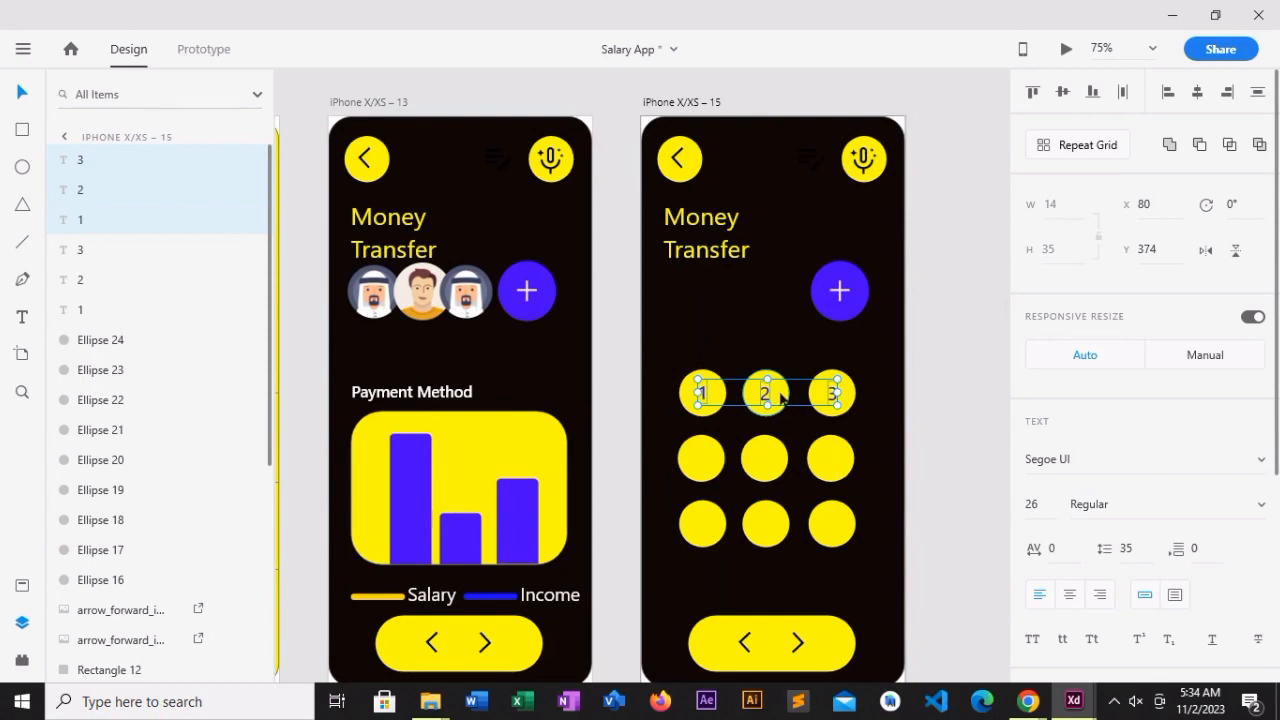
key("ctrl+d")
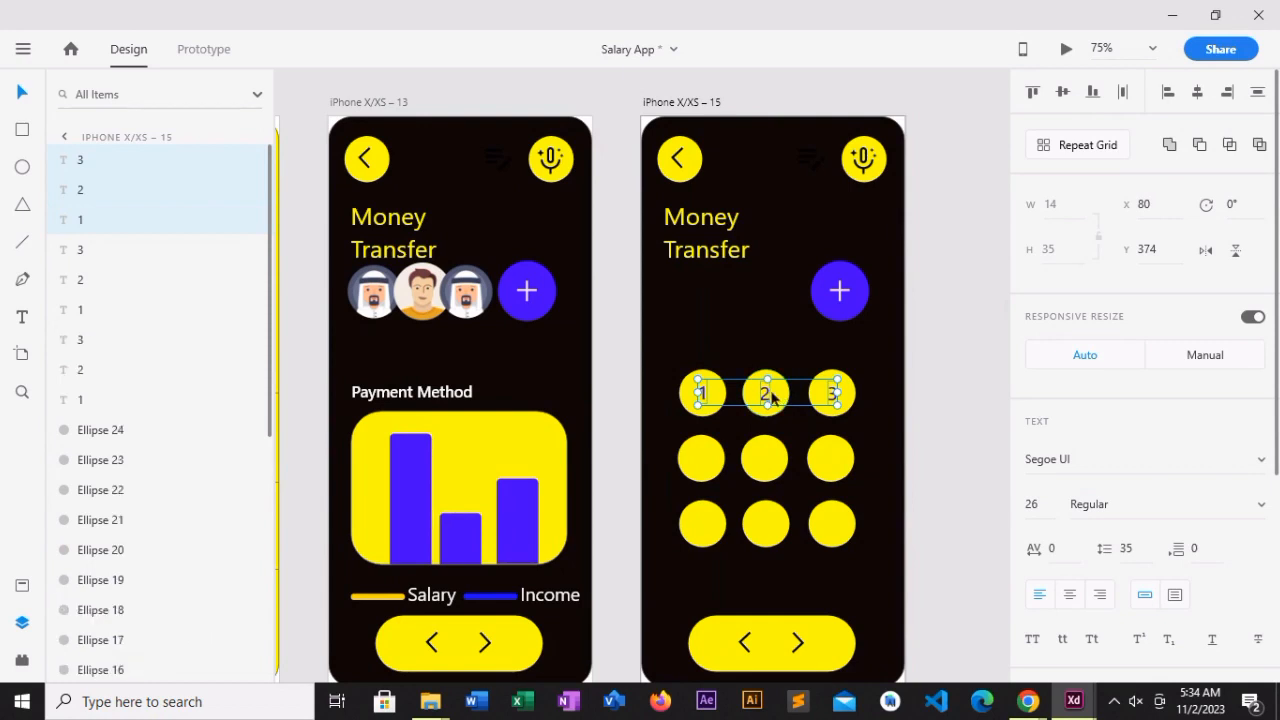
left_click_drag(769, 397, 766, 457)
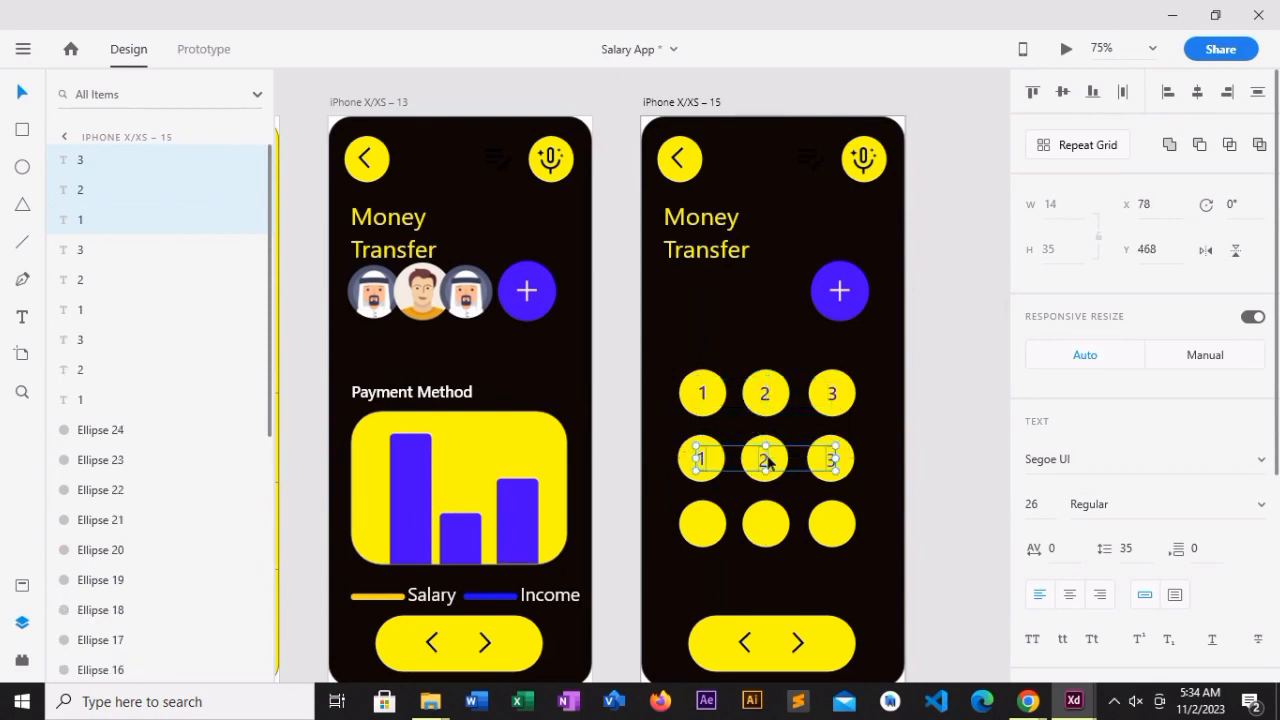
- Change the digits in the second row of circles to 4, 5 and 6
double_click(705, 459)
type("4")
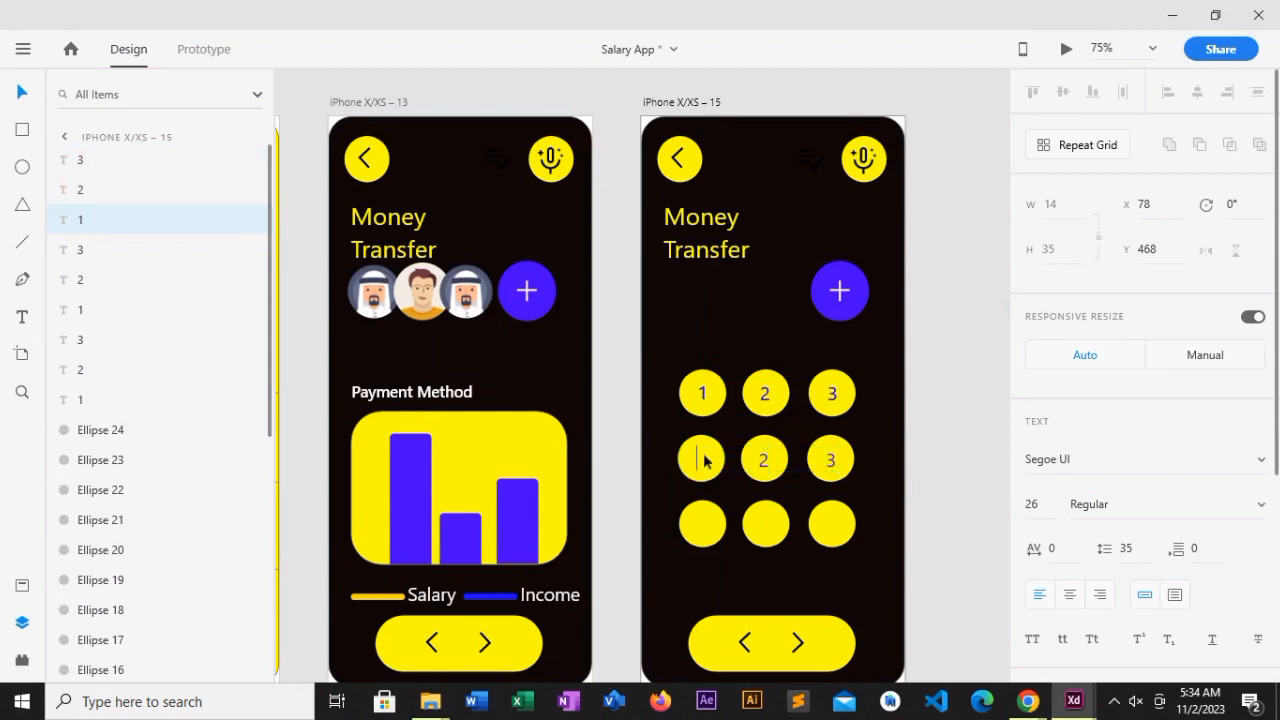
left_click(764, 458)
double_click(765, 462)
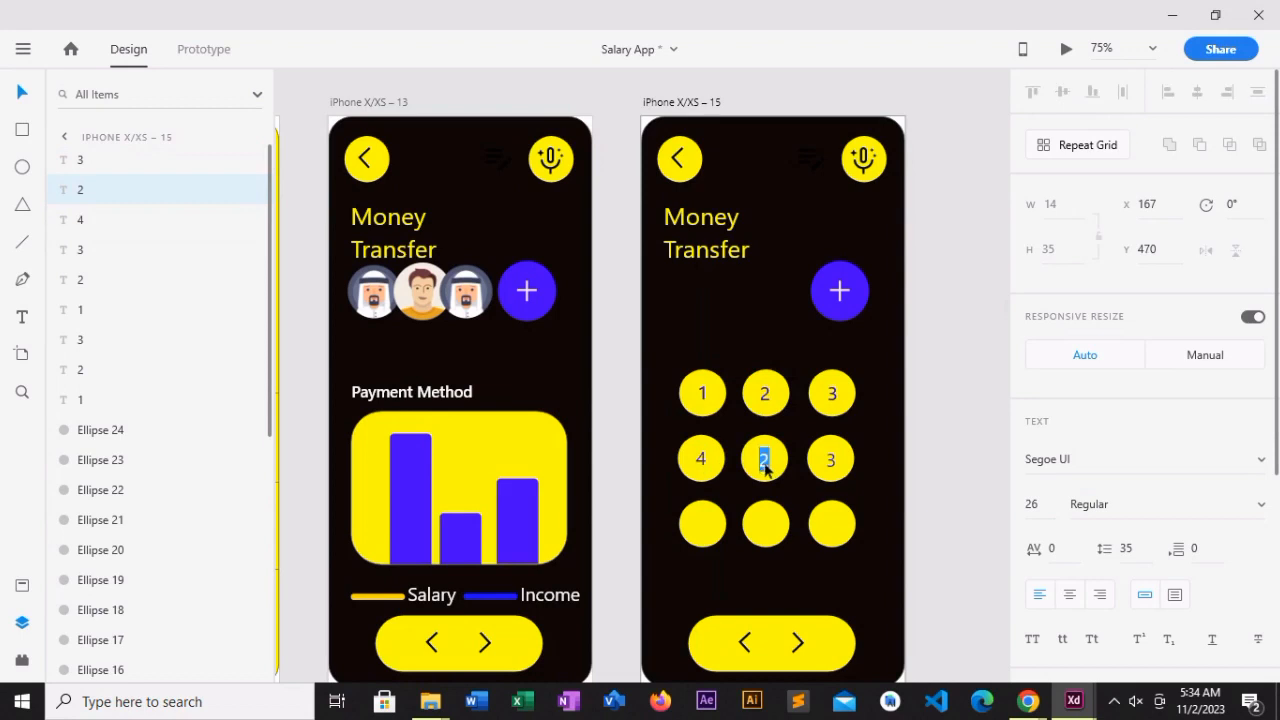
type("5")
key("Escape")
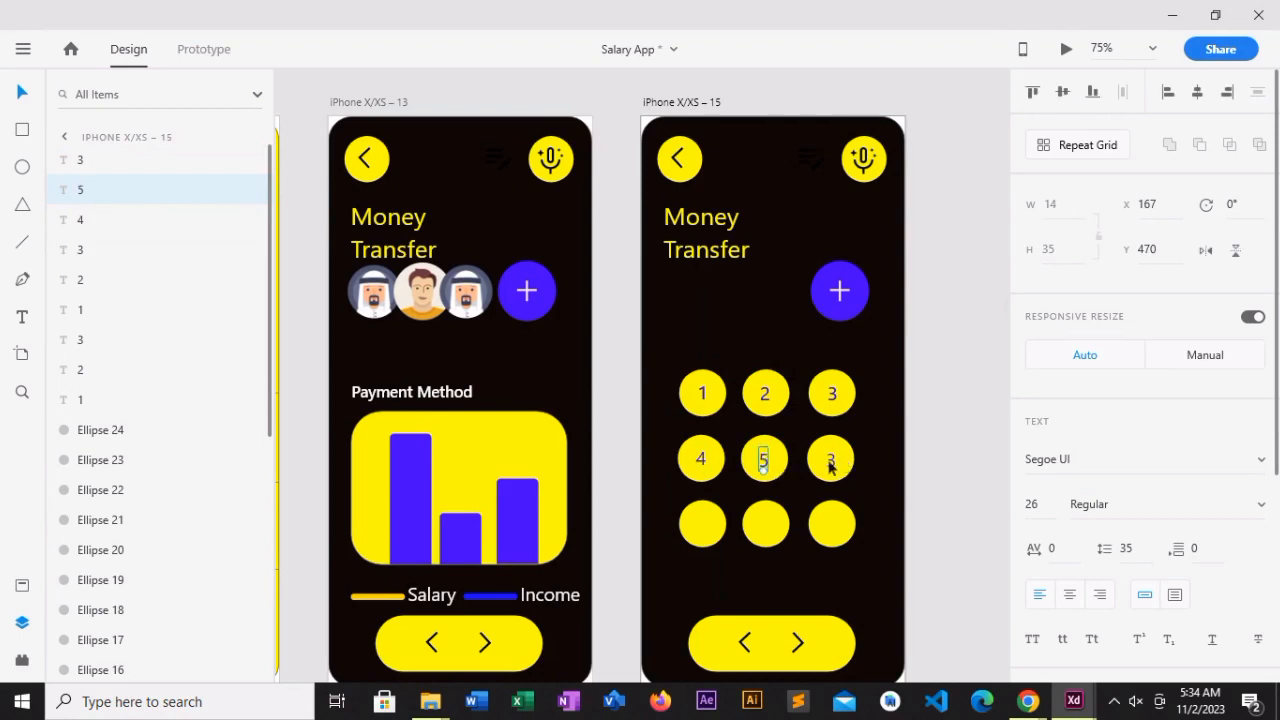
double_click(830, 462)
type("6")
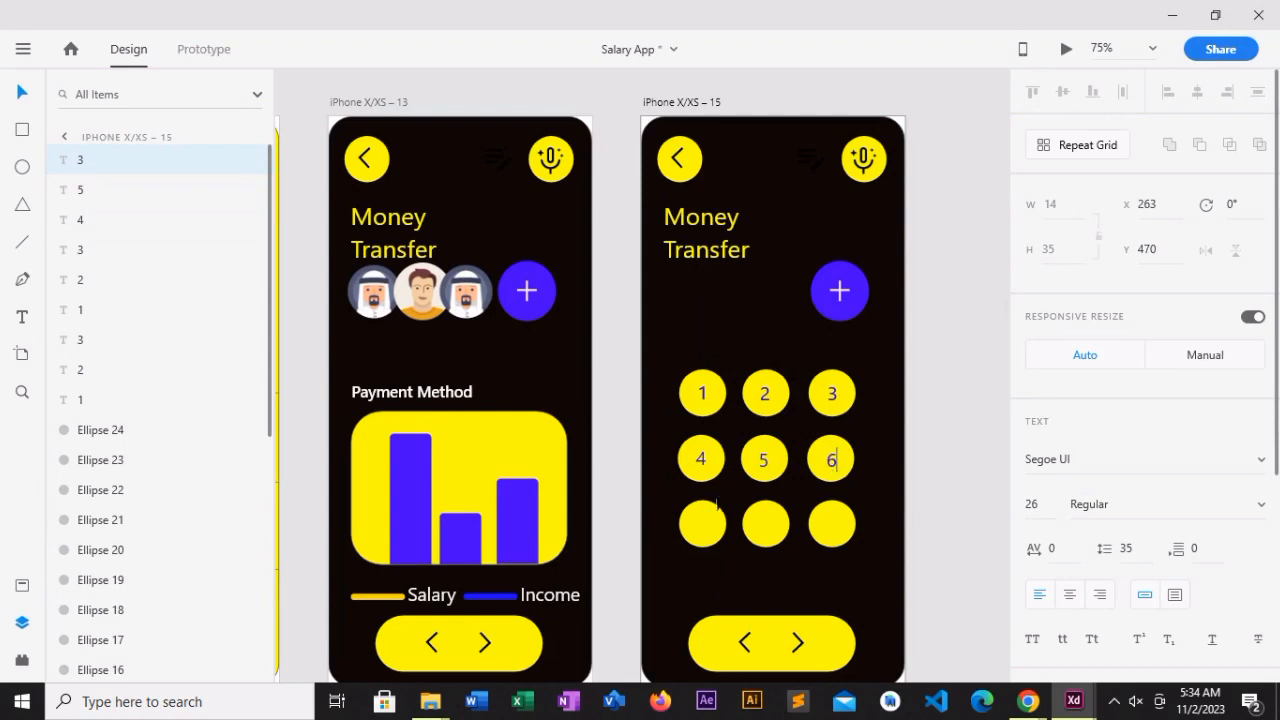
- Try to duplicate the second-row digits 4, 5 and 6 onto the third row of circles
left_click(830, 460)
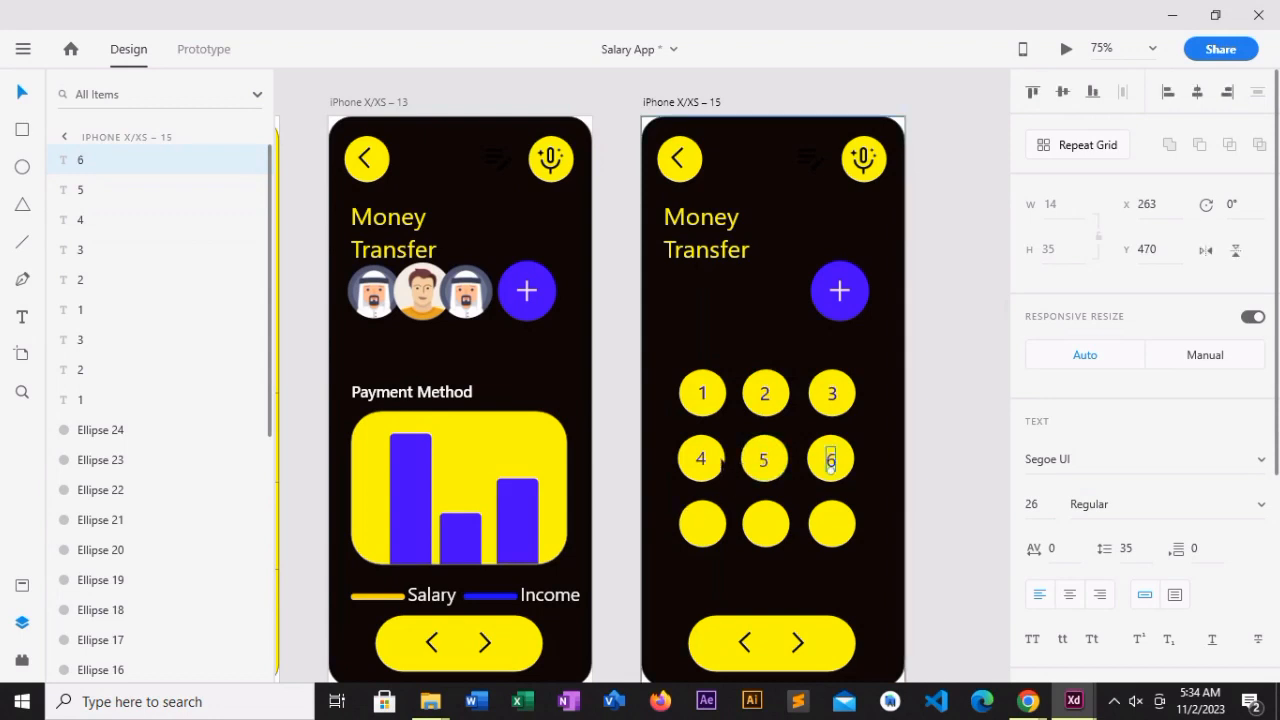
left_click(701, 459, "shift")
left_click(763, 462, "shift")
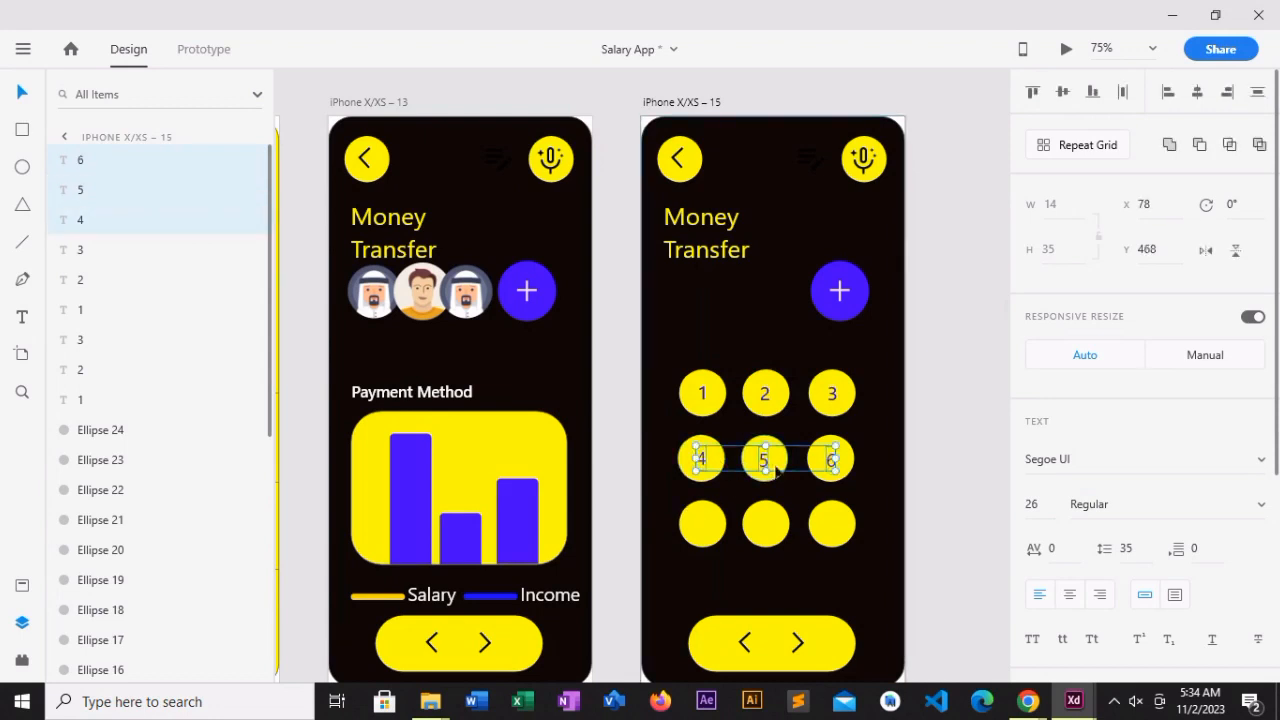
key("ctrl+d")
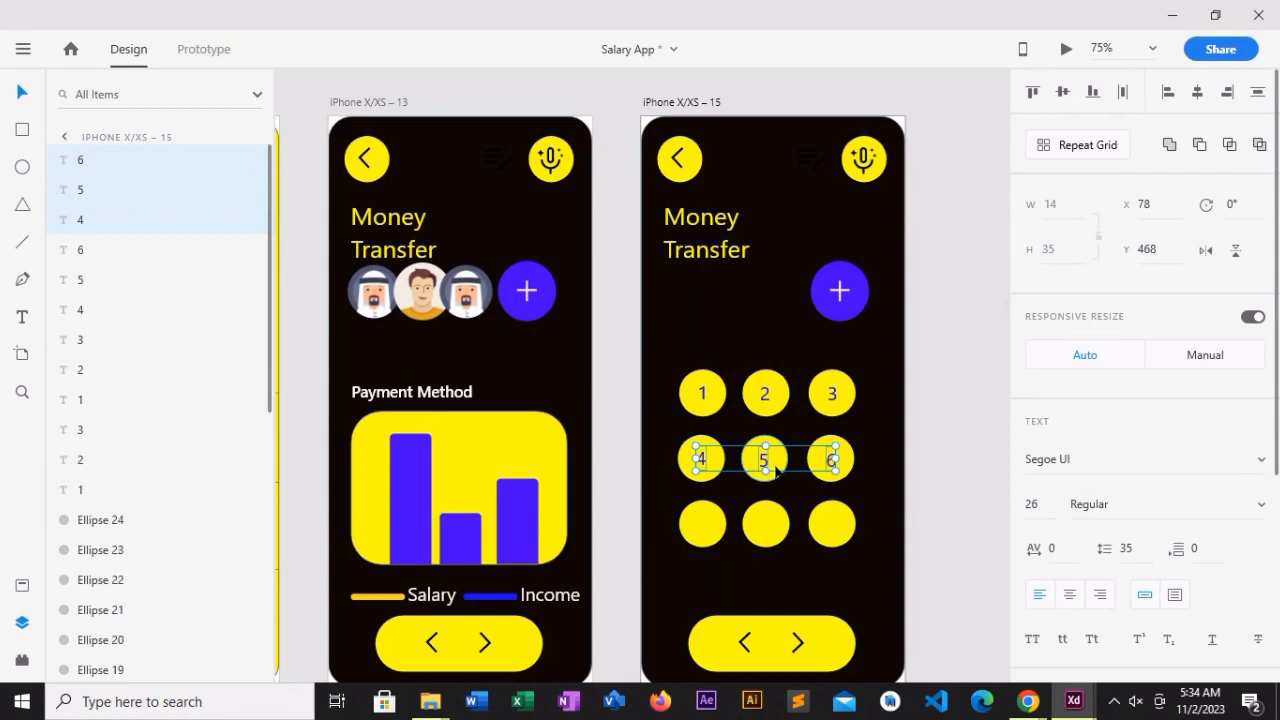
left_click_drag(766, 459, 778, 536)
key("ctrl+z")
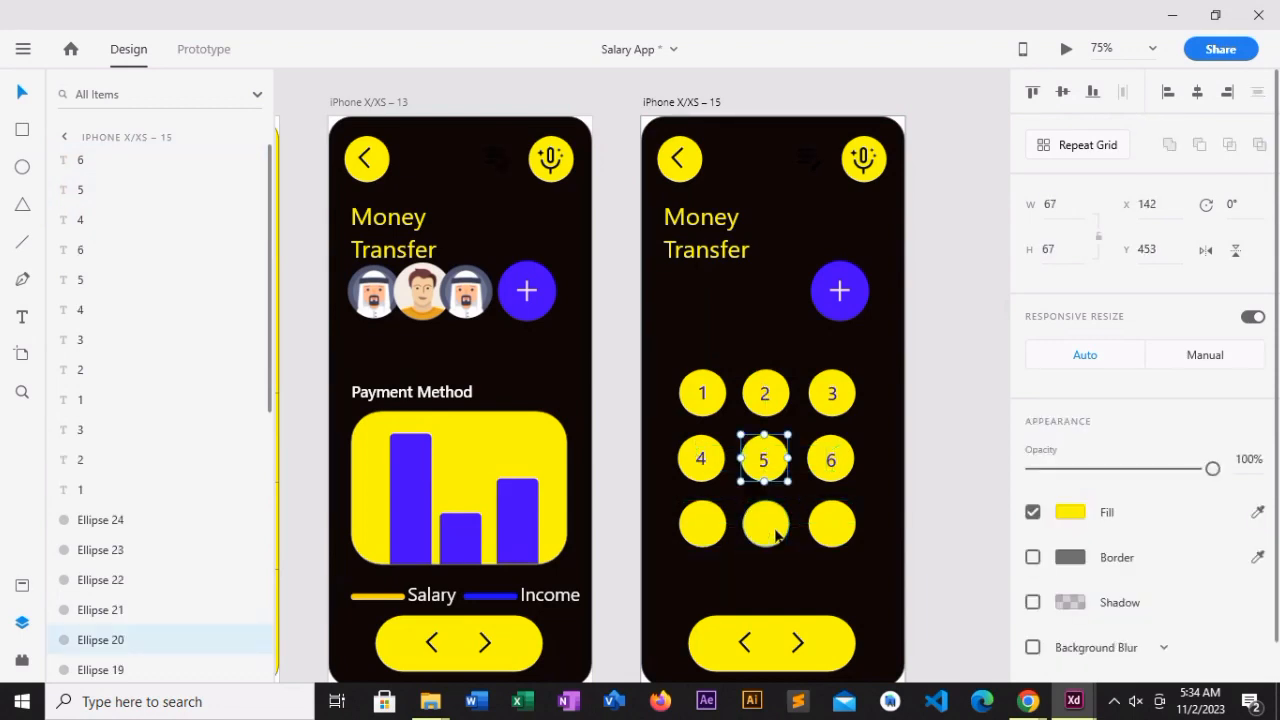
- Duplicate the digits 4, 5 and 6 and place the copies on the third row of circles, starting at about X 76, Y 561
left_click(702, 458)
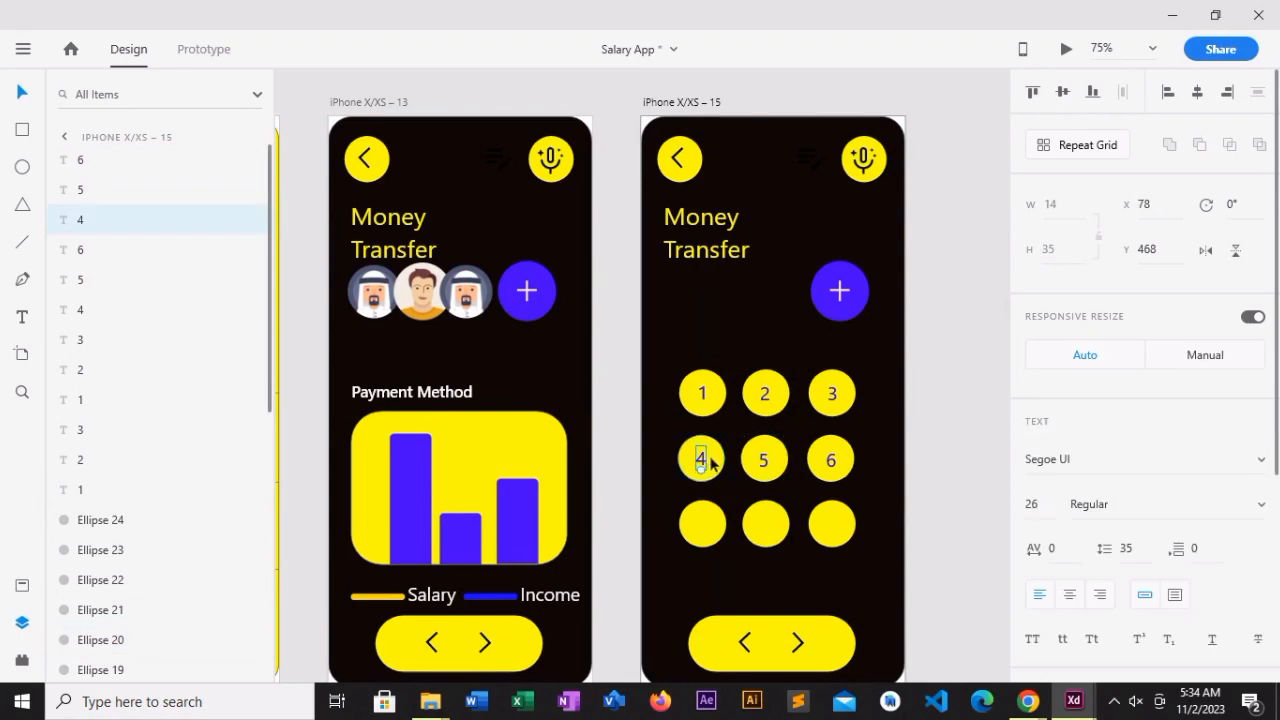
left_click(763, 459, "shift")
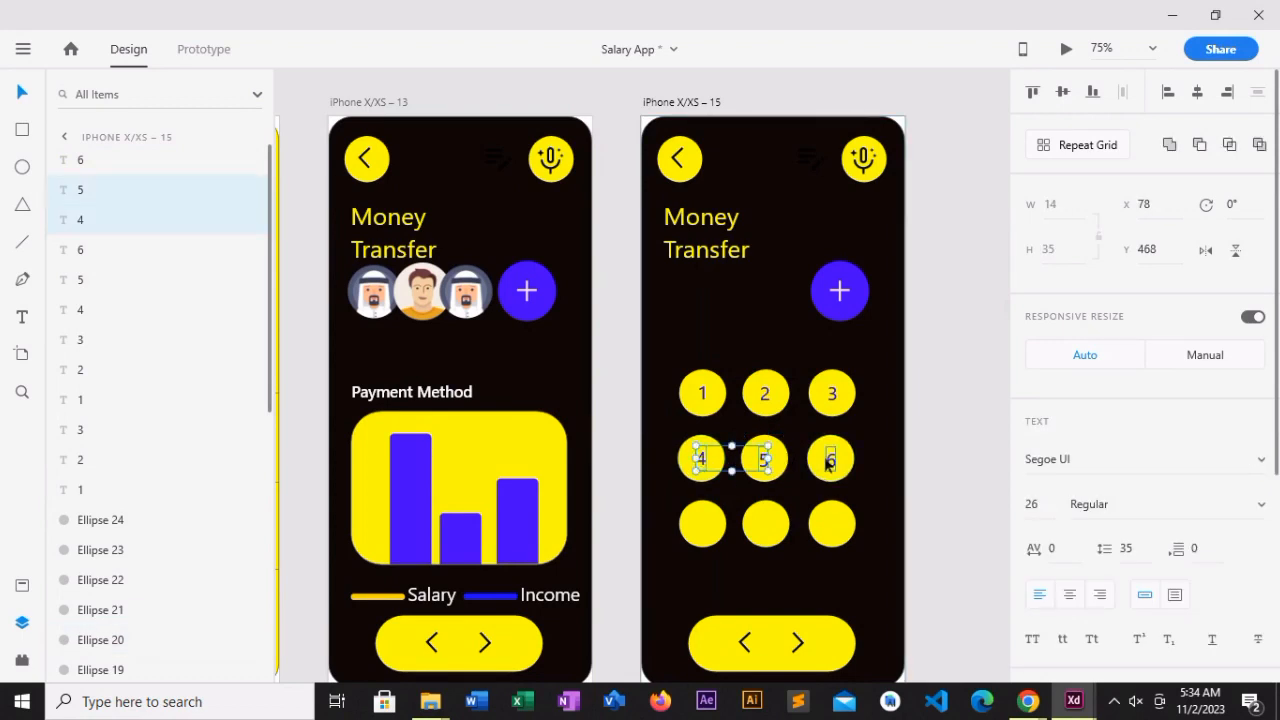
left_click(828, 459, "shift")
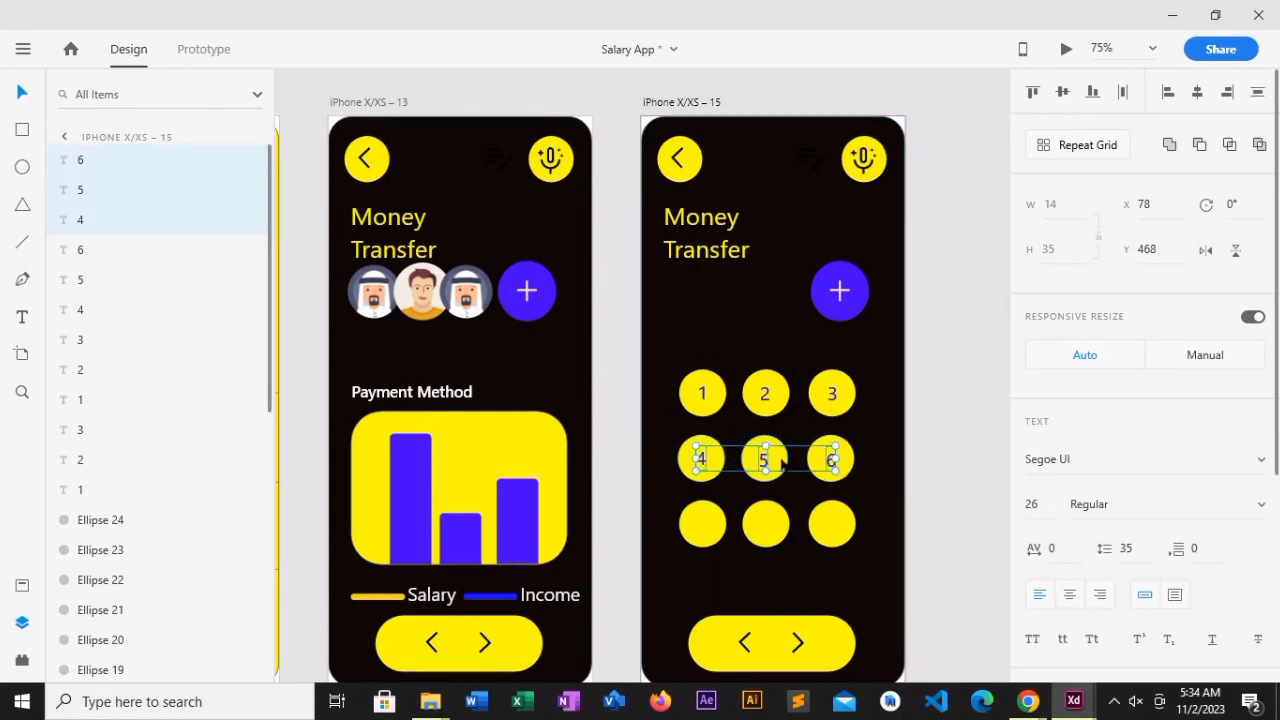
key("ctrl+d")
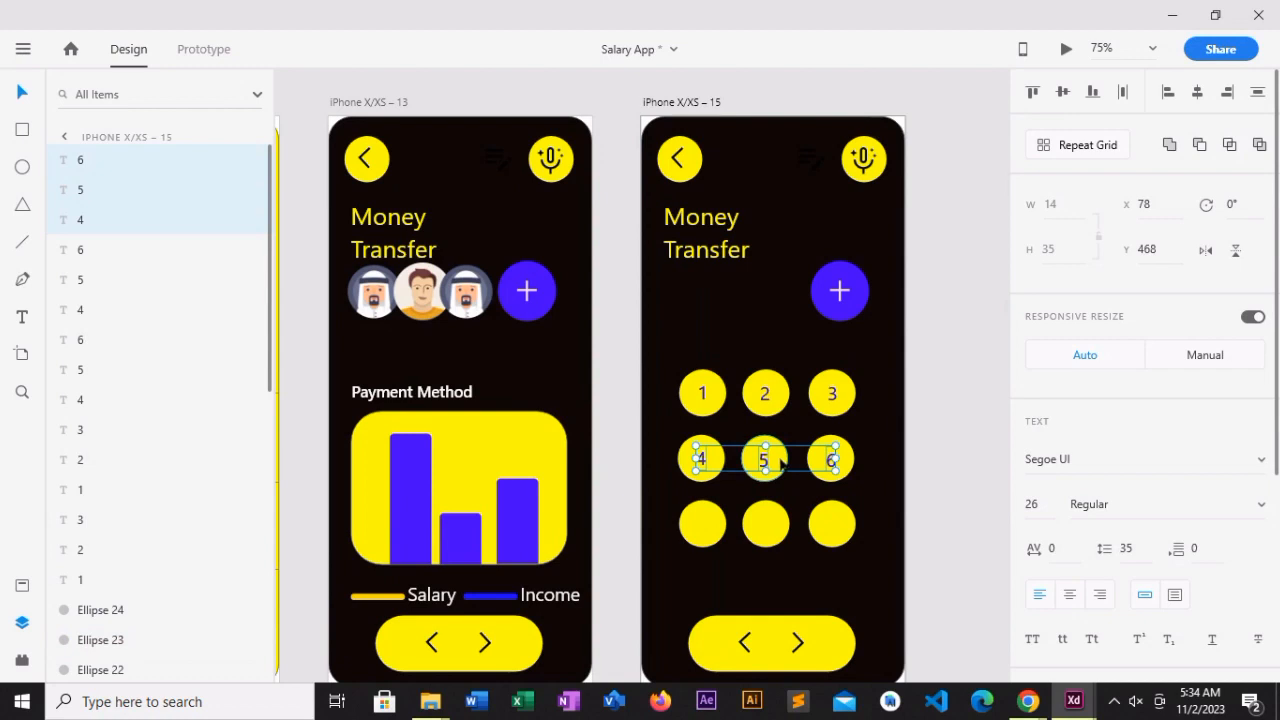
left_click_drag(766, 461, 766, 526)
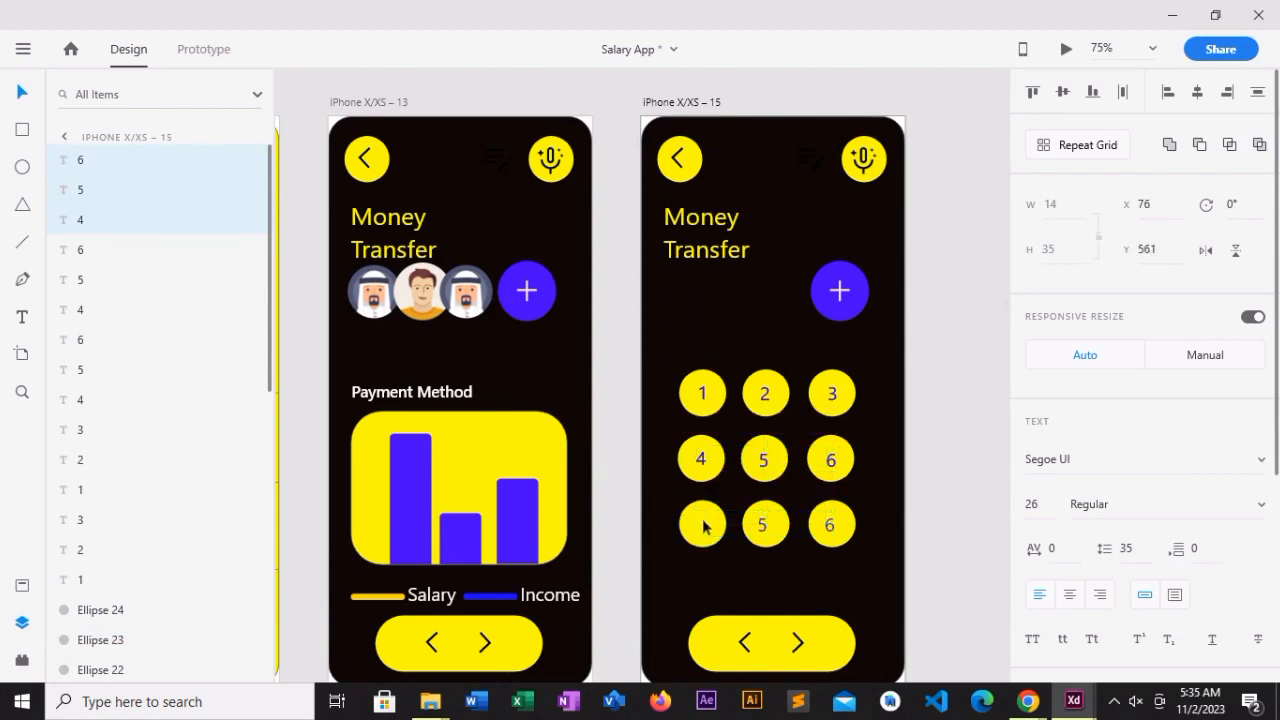
- Change the digits in the third row of circles to 7, 8 and 9
double_click(703, 527)
key("BackSpace")
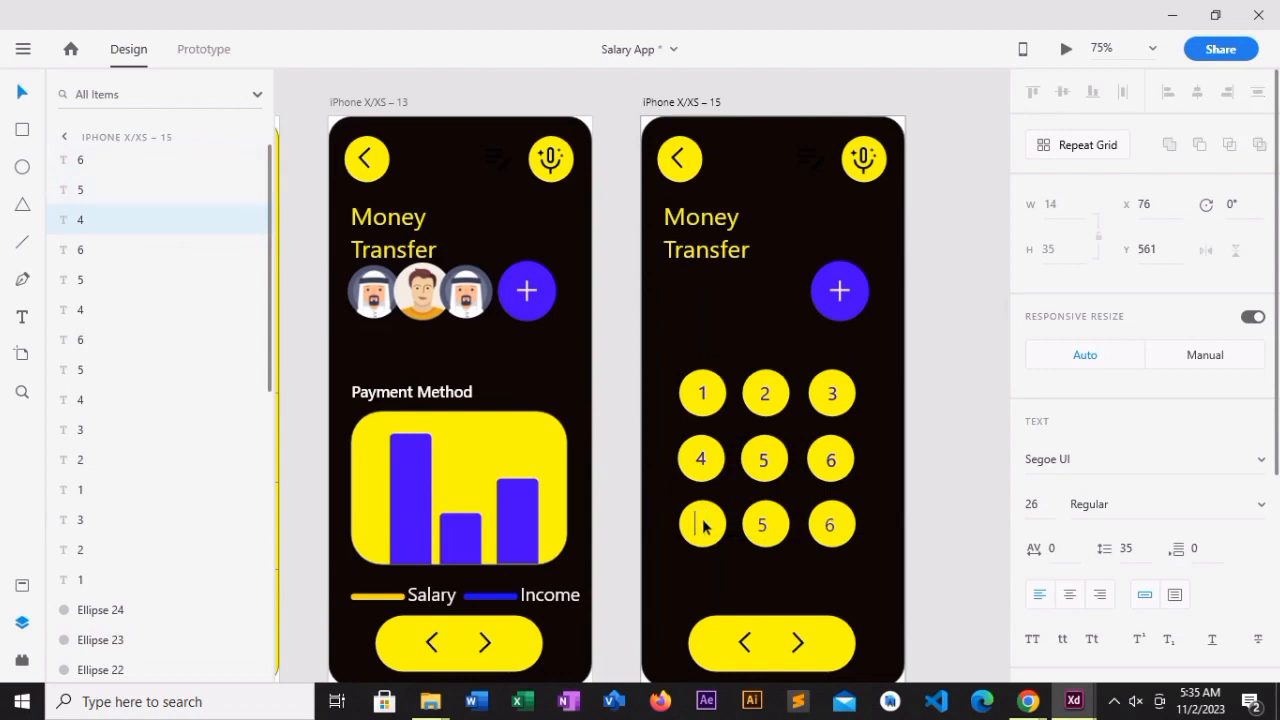
type("7")
key("Escape")
left_click(762, 526)
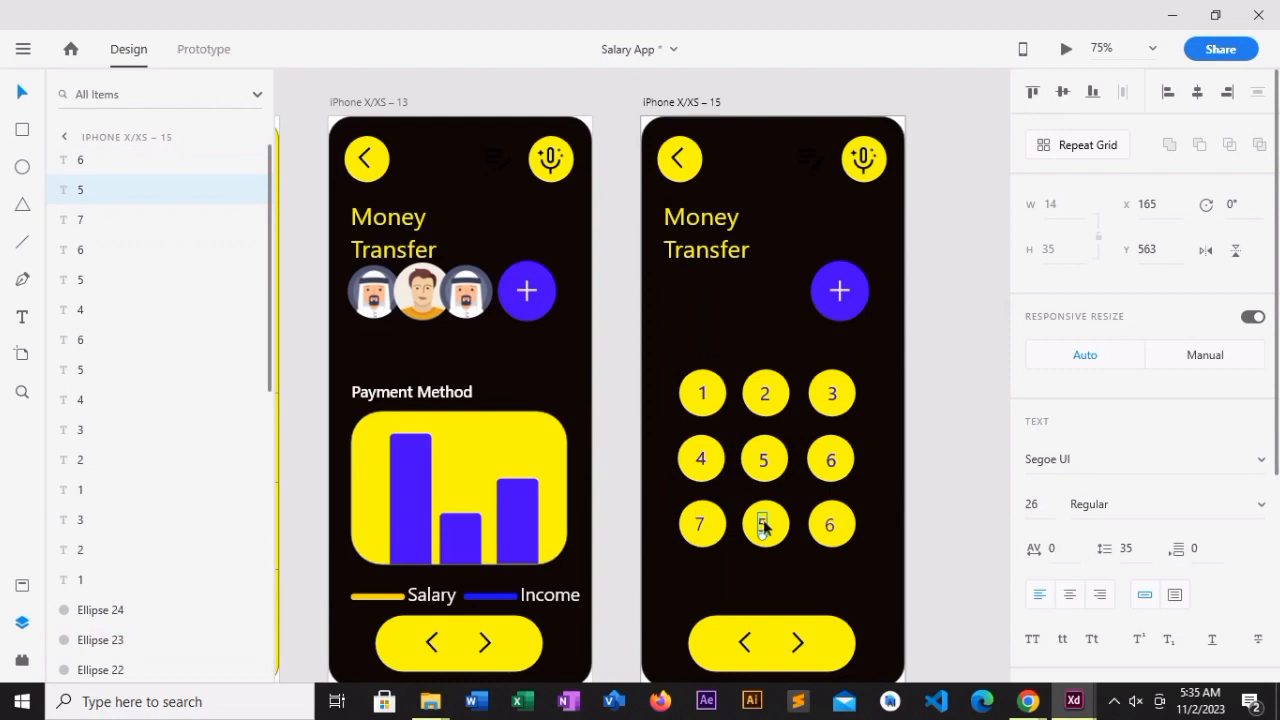
double_click(762, 526)
key("BackSpace")
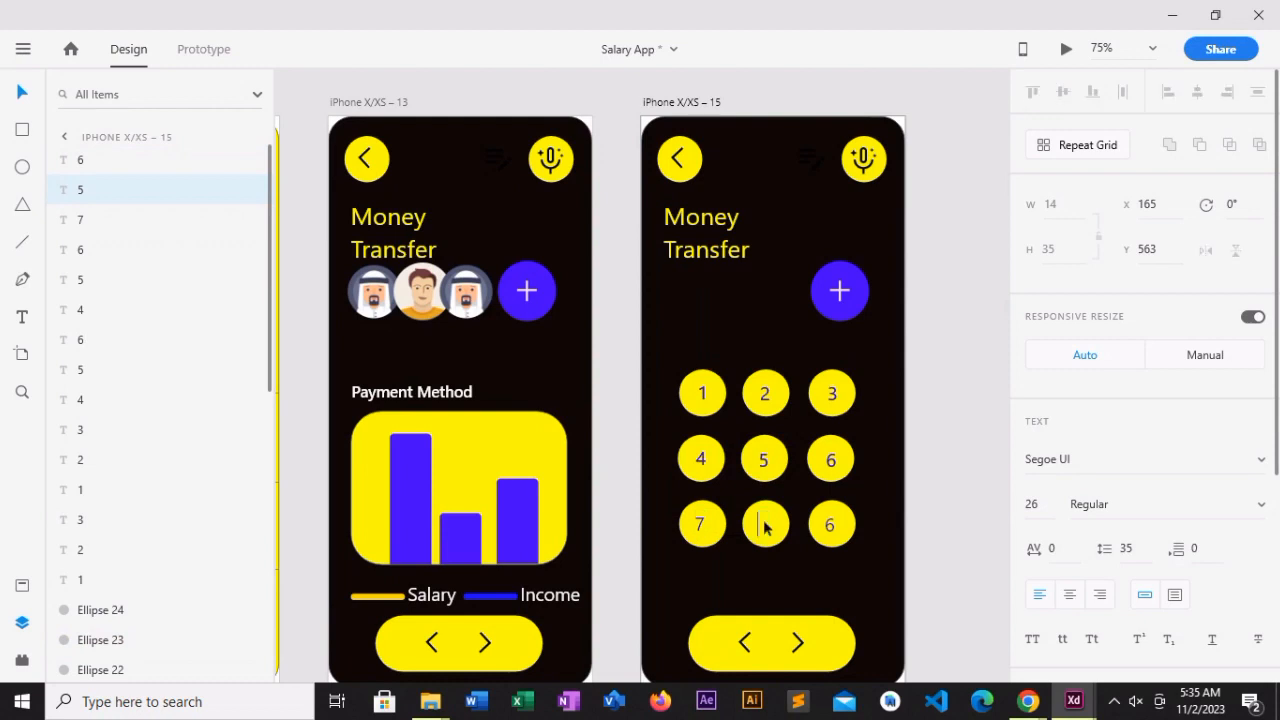
type("8")
double_click(830, 527)
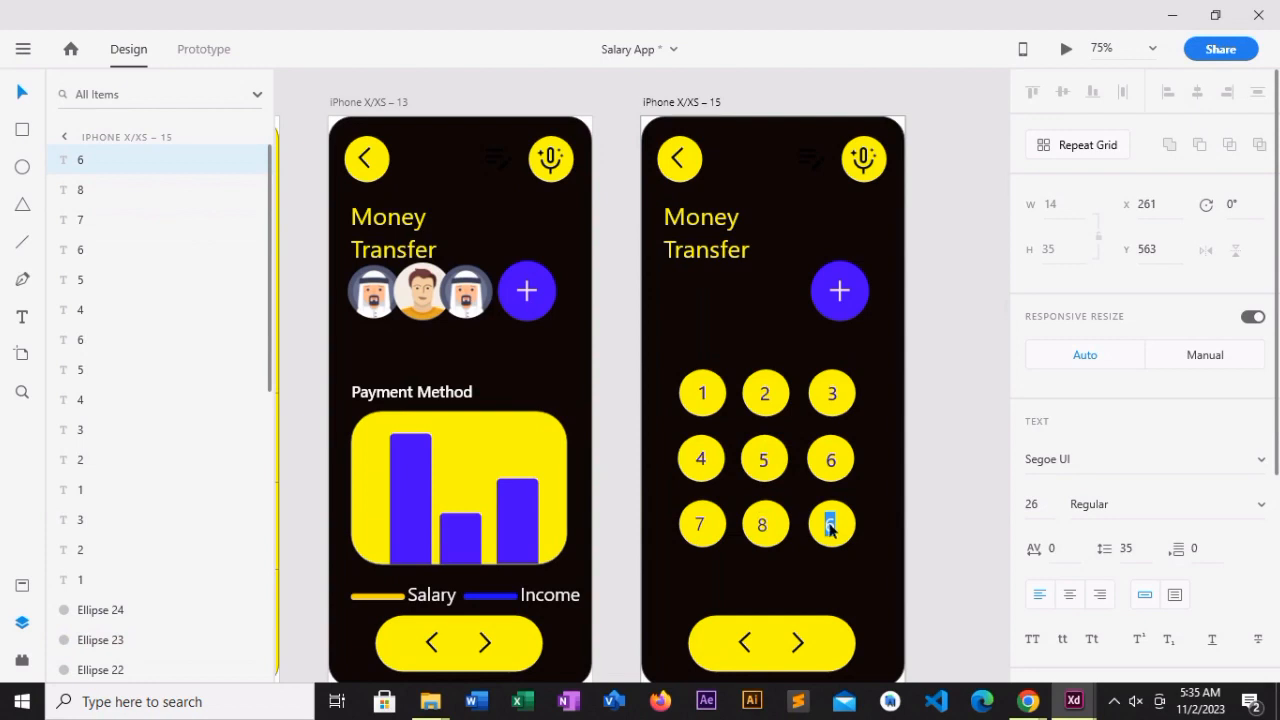
type("9")
left_click(847, 535)
- Duplicate the yellow circle behind the 9 and place the copy below it at about X 239, Y 624
left_click(847, 535)
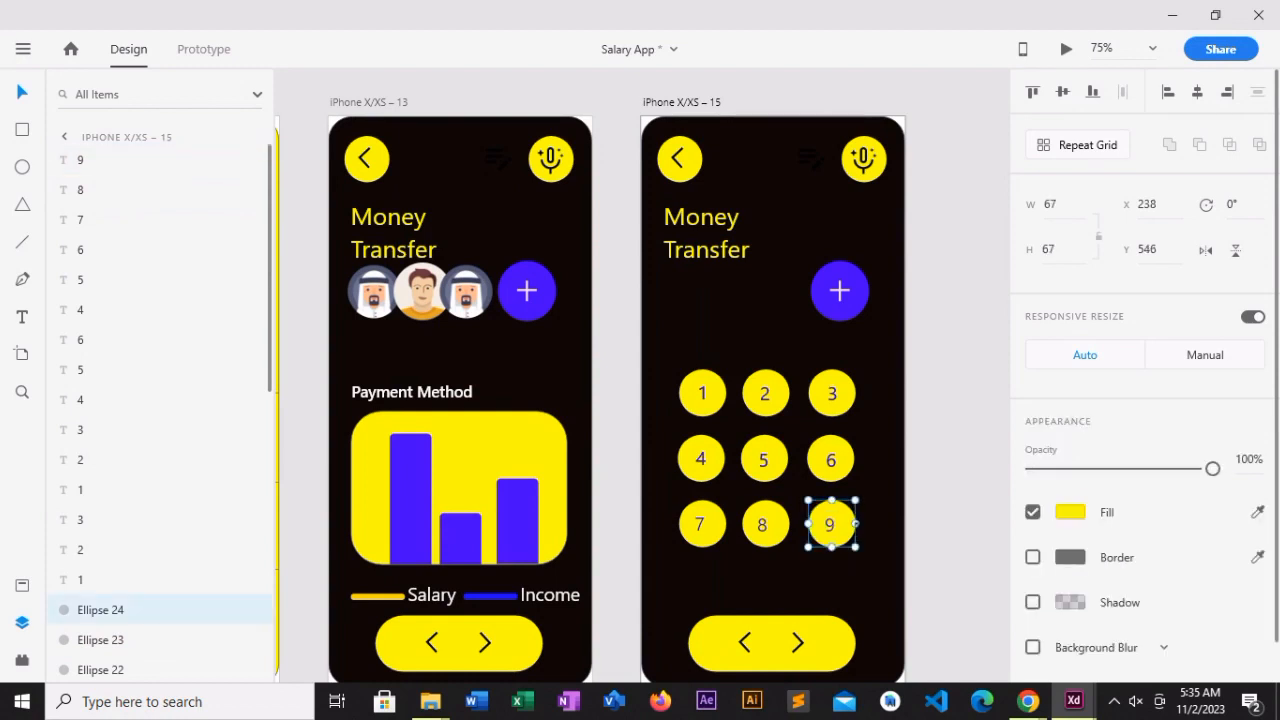
key("ctrl+d")
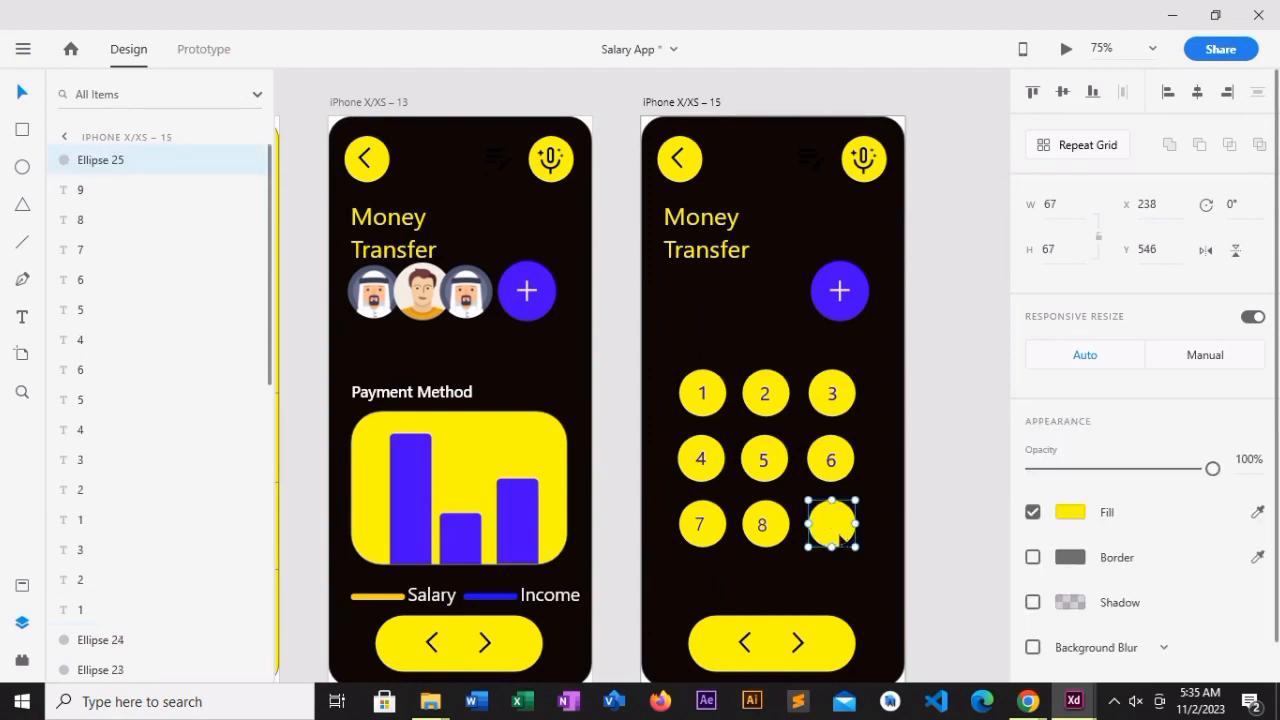
left_click_drag(835, 538, 834, 592)
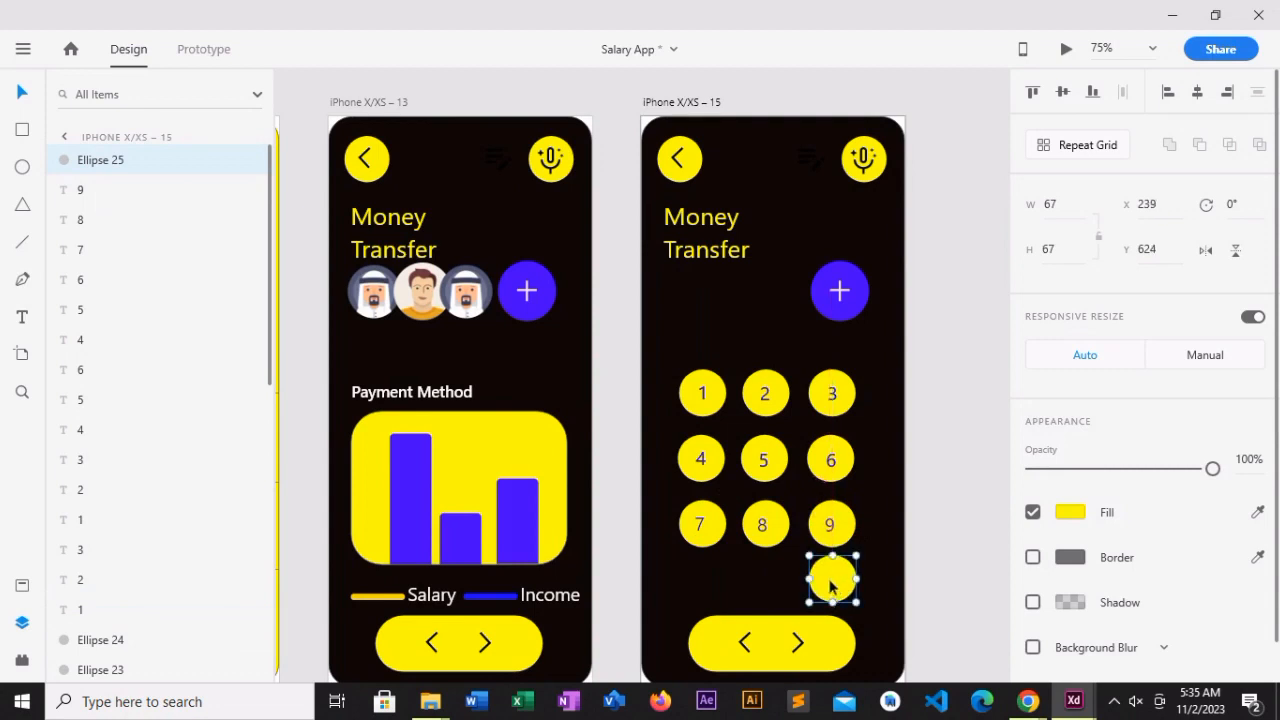
- Nudge the digit 8 to about X 167, Y 563 and place a copy of its circle below it at about X 143, Y 624
left_click(764, 532)
left_click_drag(766, 536, 767, 537)
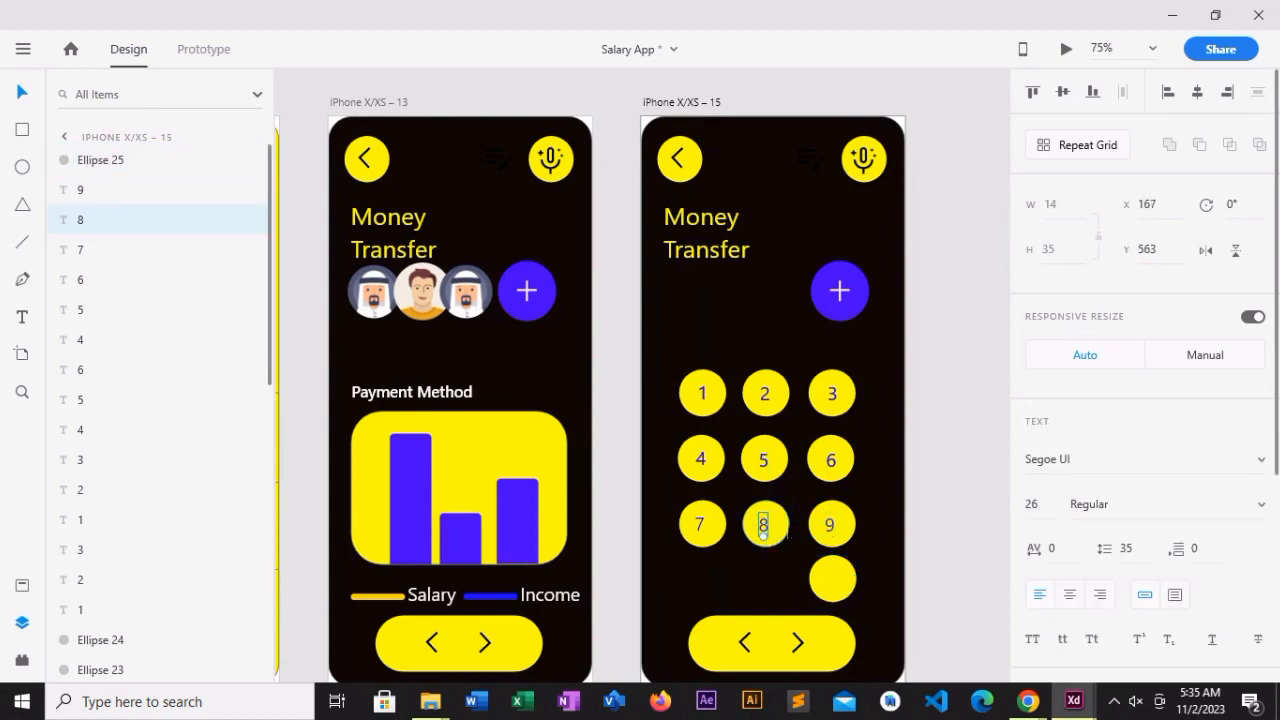
left_click(785, 528)
key("ctrl+c")
key("ctrl+v")
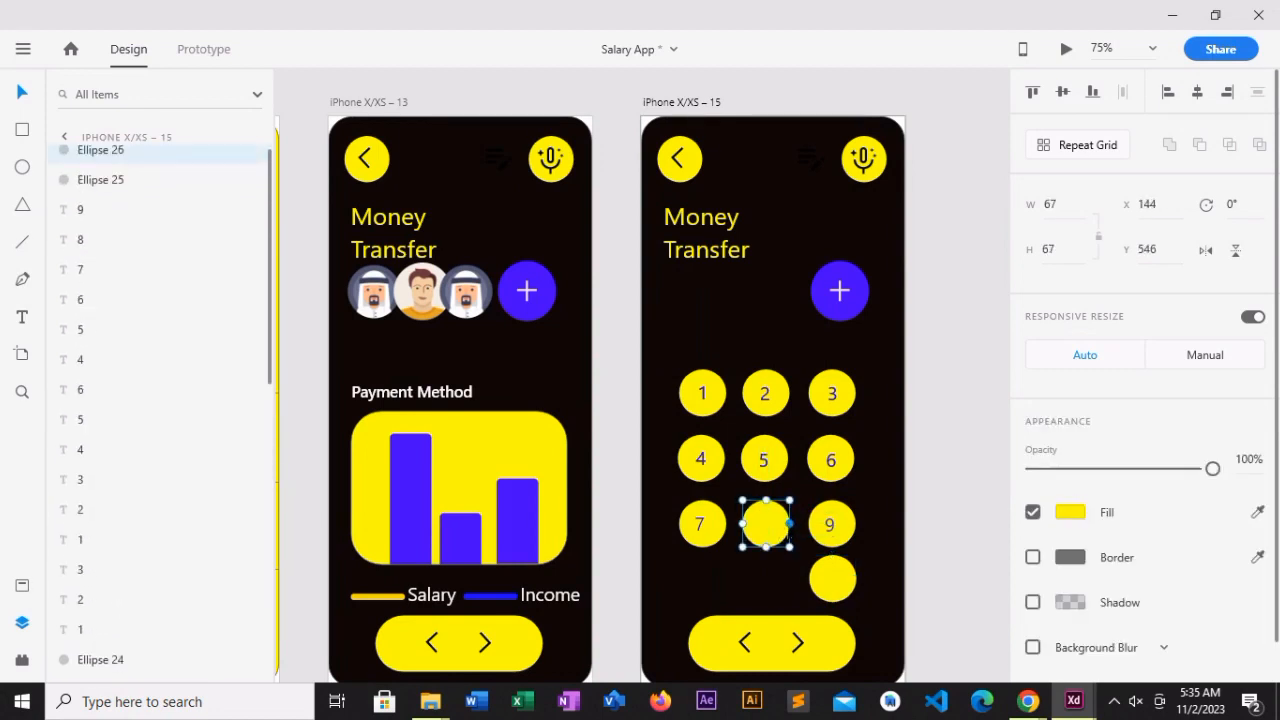
left_click_drag(767, 532, 768, 586)
left_click(912, 546)
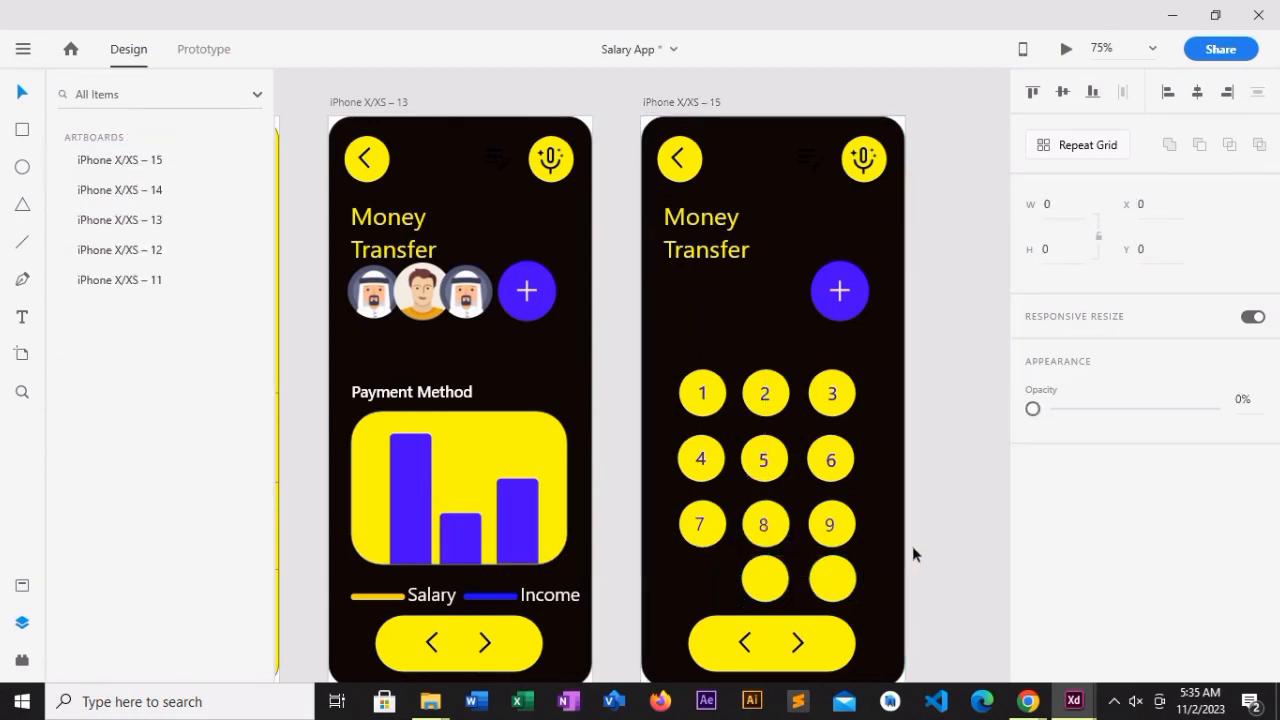
- Duplicate the digit 9 into the circle below it at about X 261, Y 640 and change the copy to 0
left_click(838, 580)
left_click(834, 536)
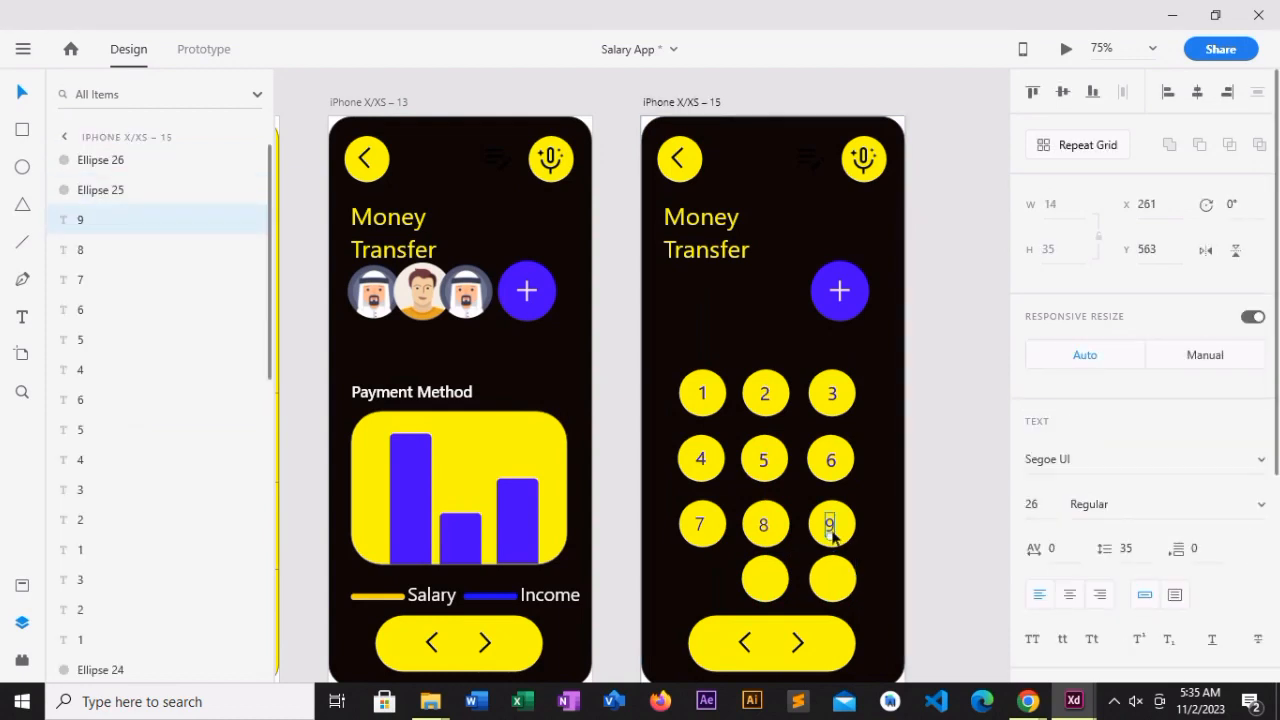
key("ctrl+d")
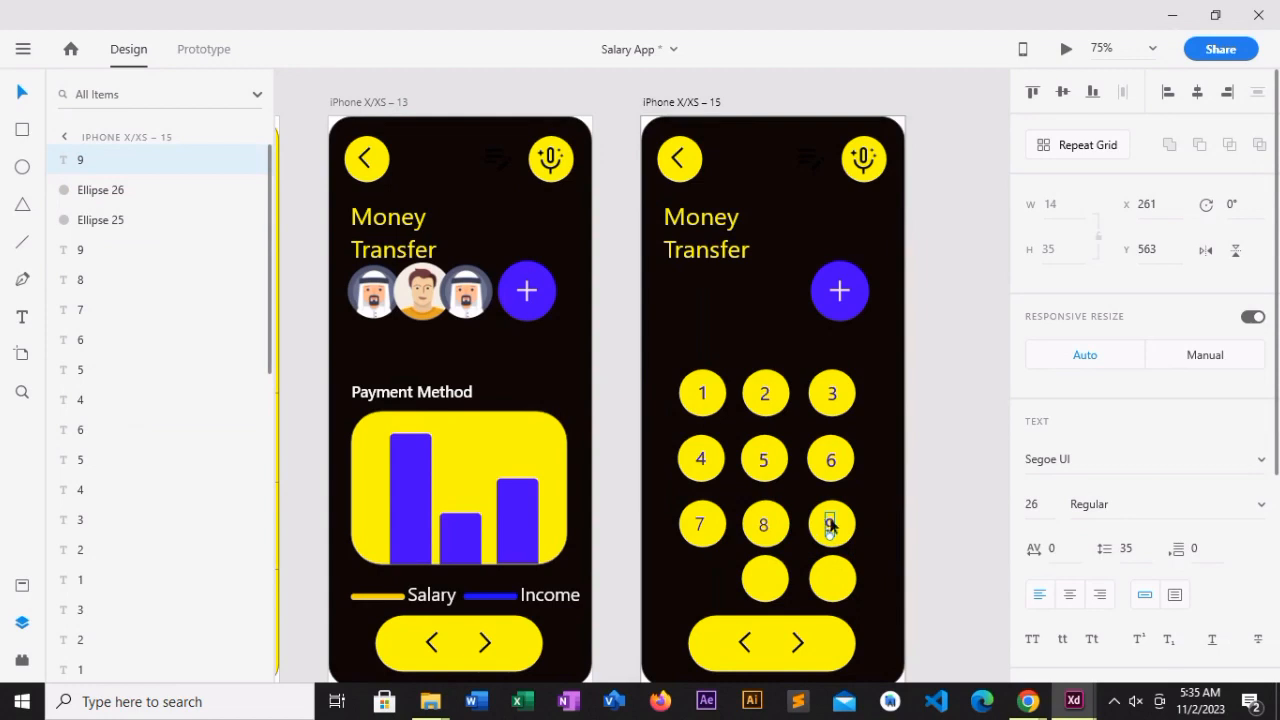
left_click_drag(828, 524, 831, 579)
double_click(831, 579)
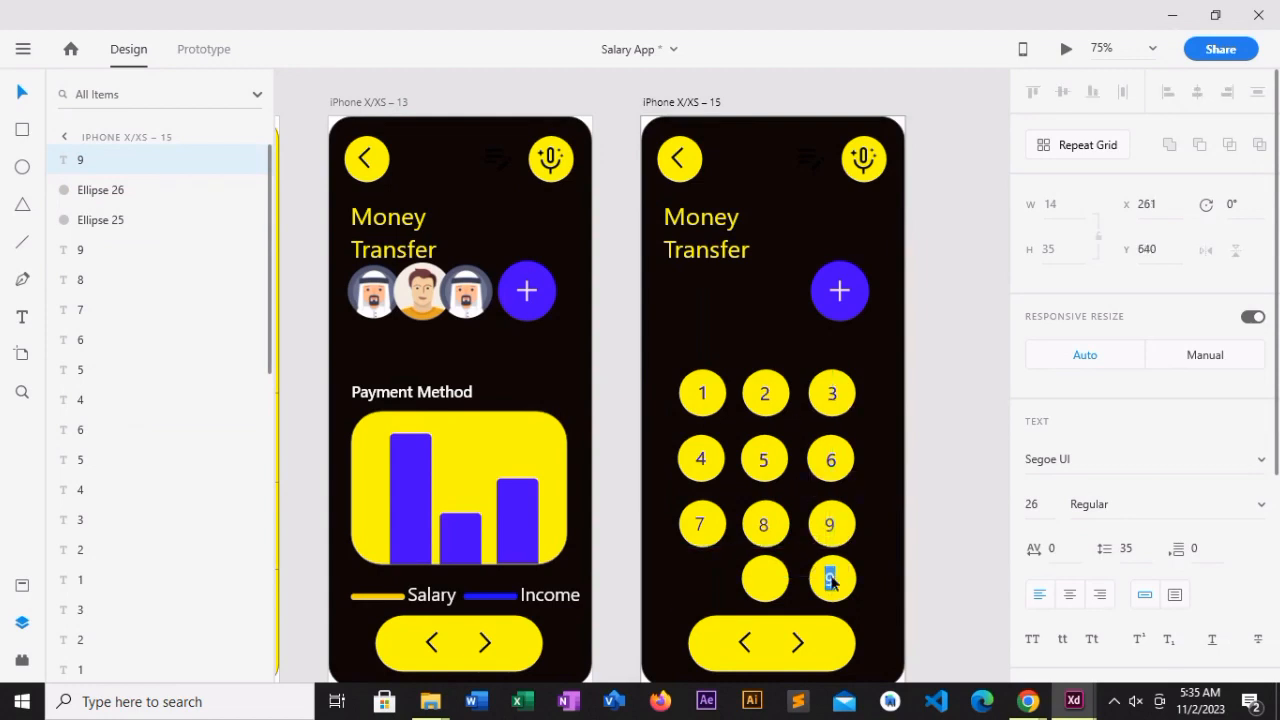
type("0")
key("Escape")
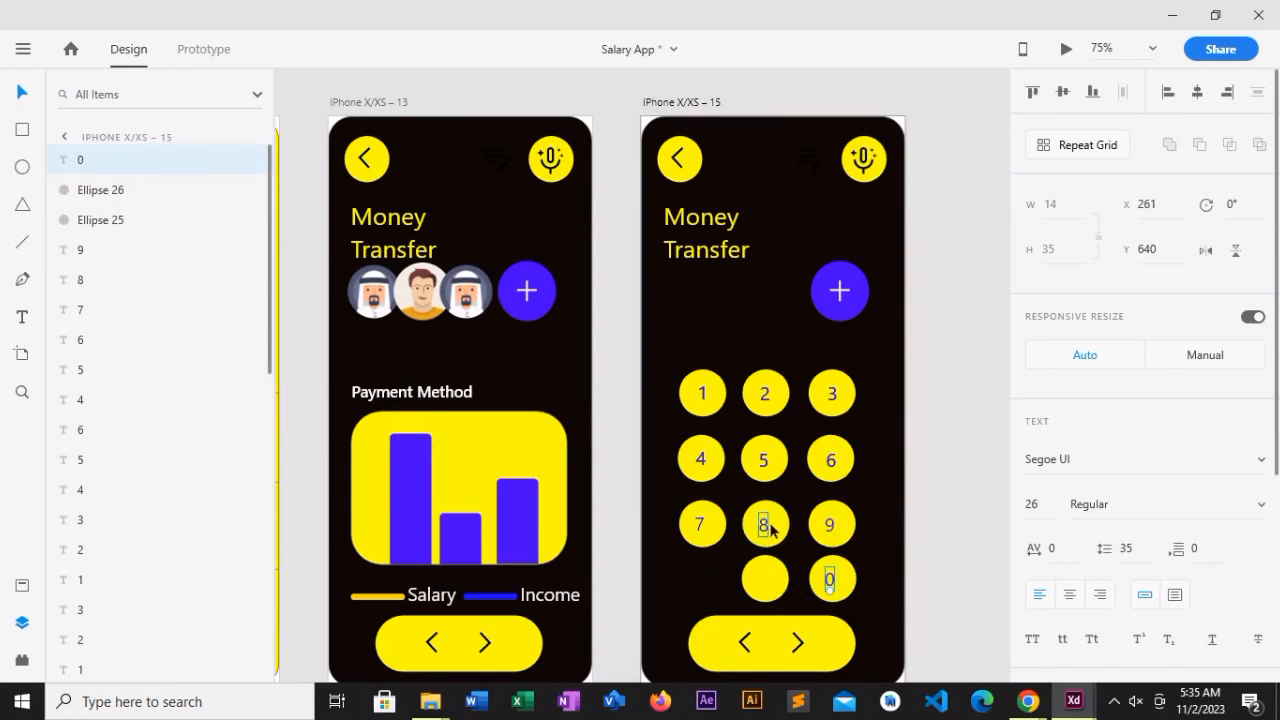
- Place a copy of the header's back arrow icon in the empty circle beside the 0, at about X 150, Y 639
left_click(765, 577)
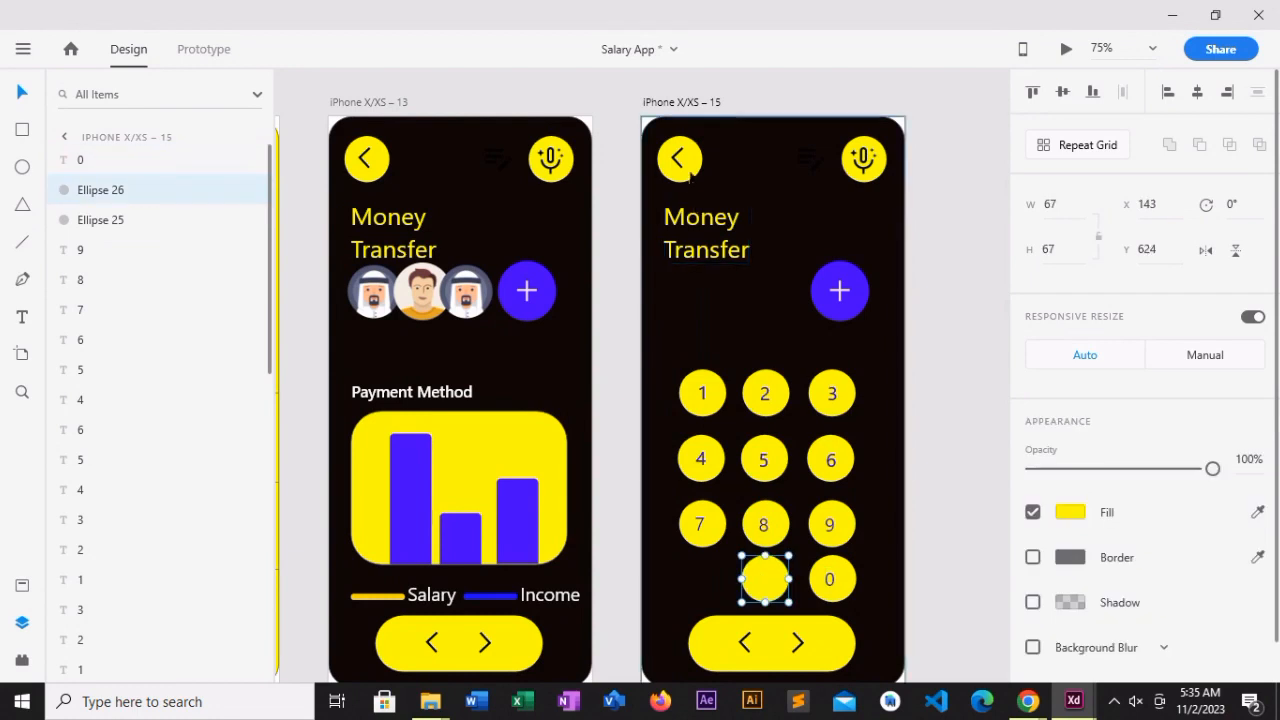
left_click(679, 162)
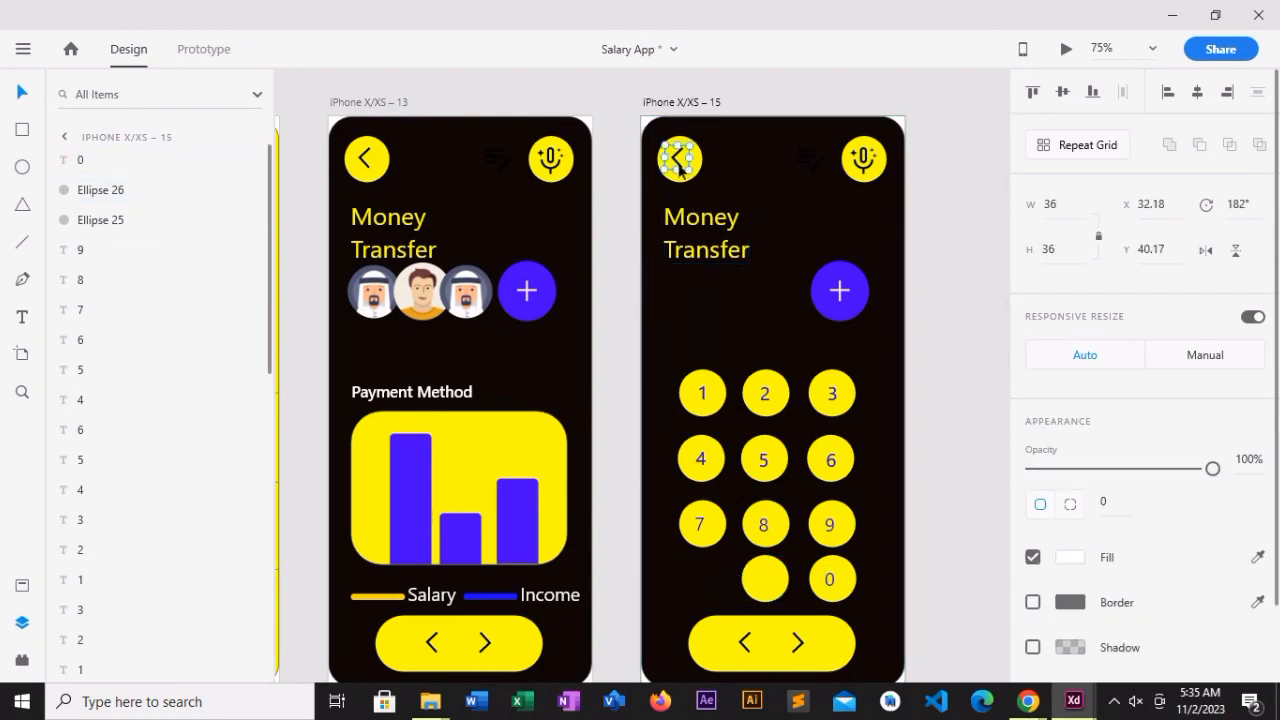
left_click_drag(679, 162, 757, 459)
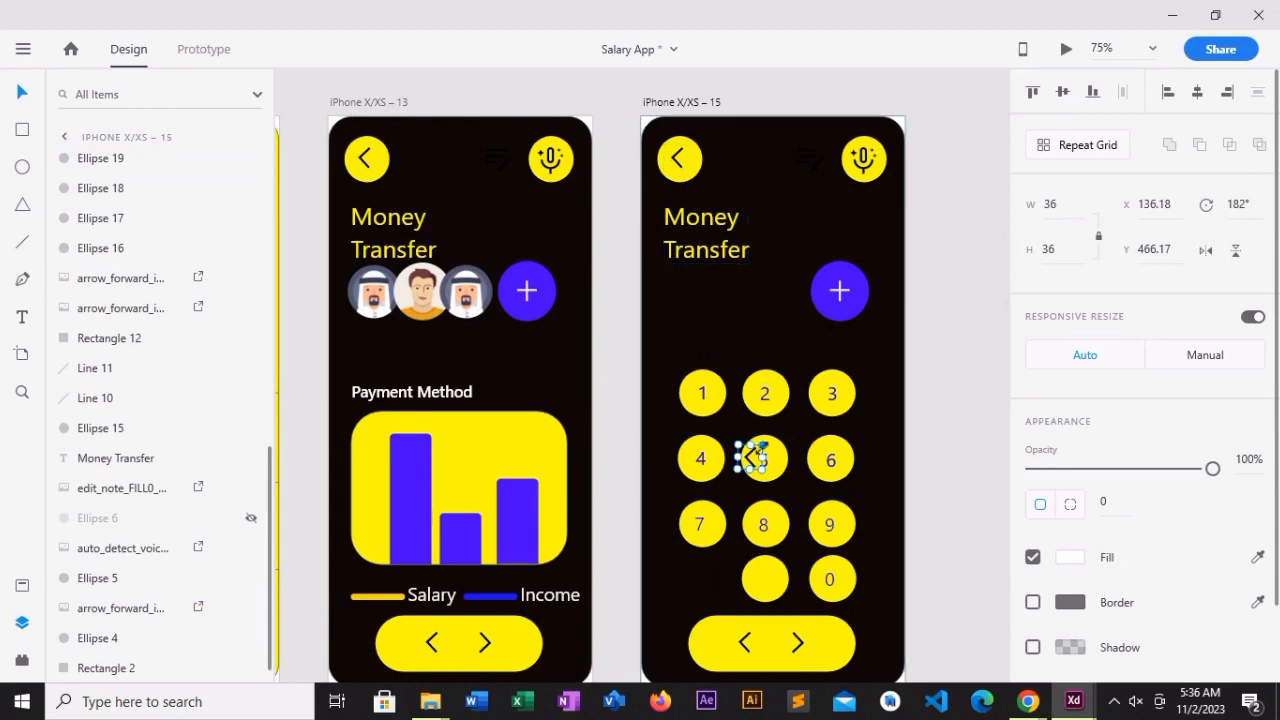
left_click_drag(757, 459, 762, 581)
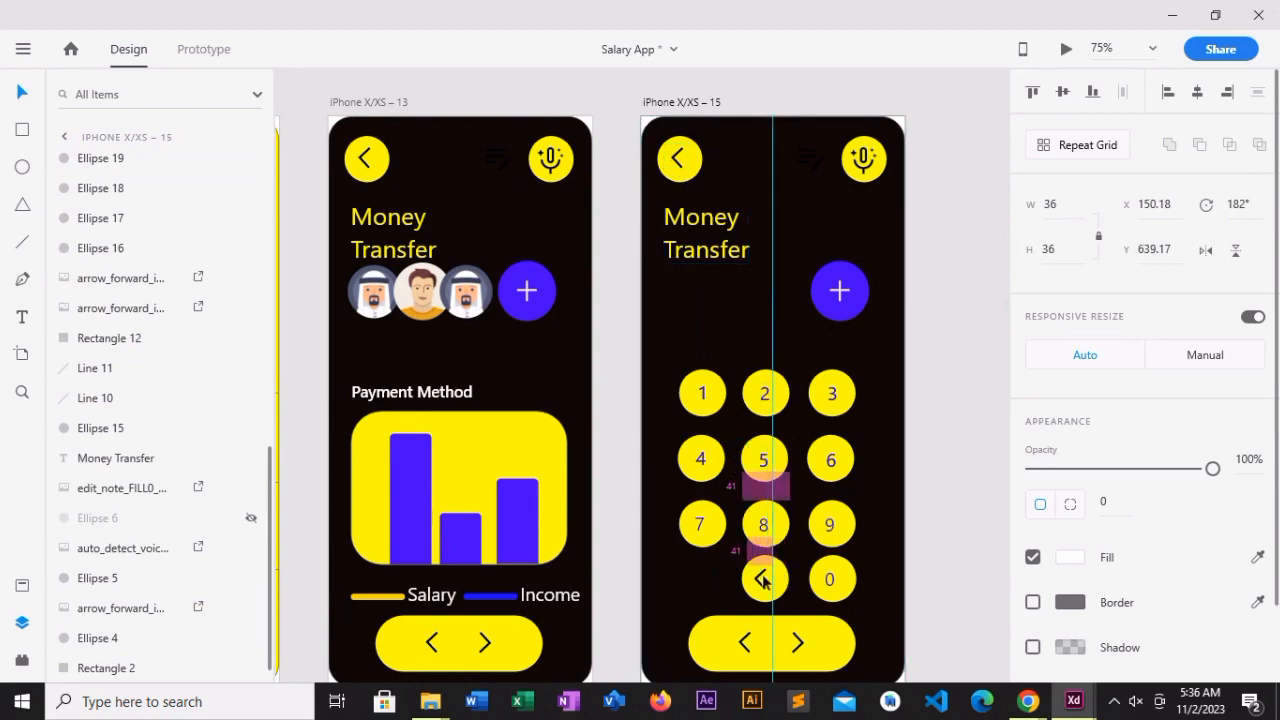
- Draw a rectangle about 298 by 51 above the keypad at about X 33, Y 299 and round its corners to a radius of 26
key("r")
left_click_drag(679, 329, 857, 362)
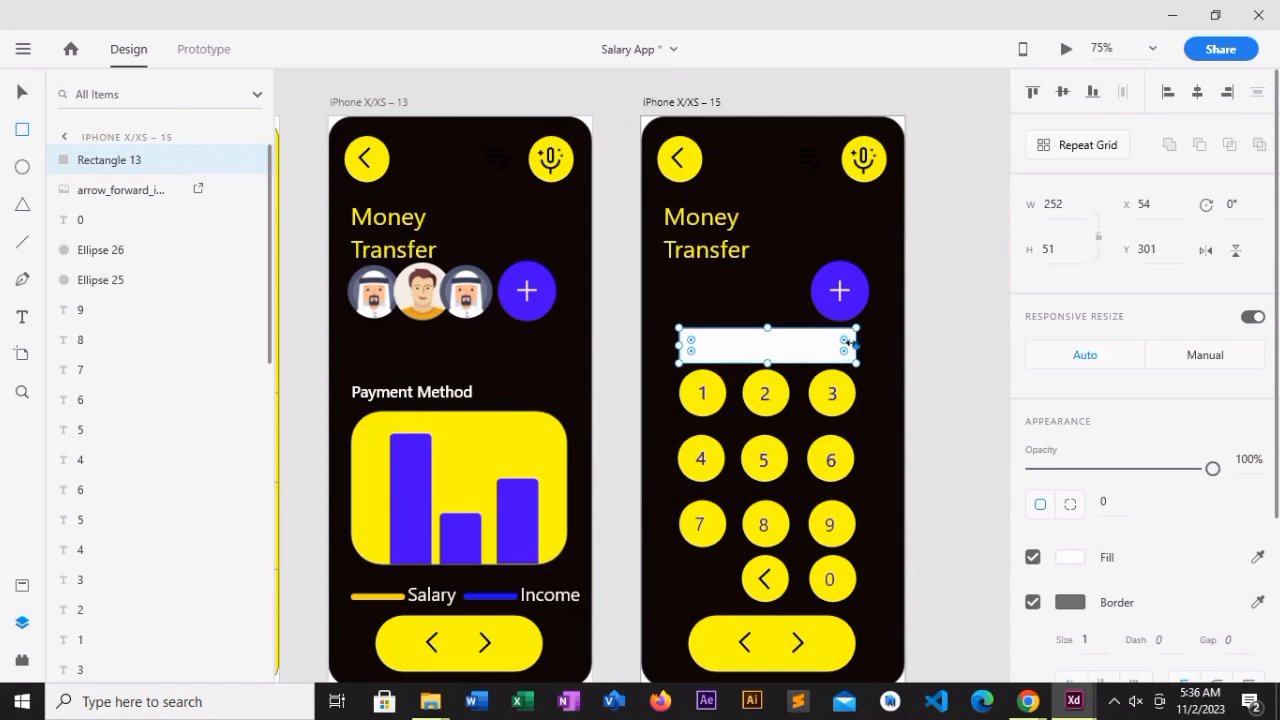
left_click_drag(857, 345, 873, 345)
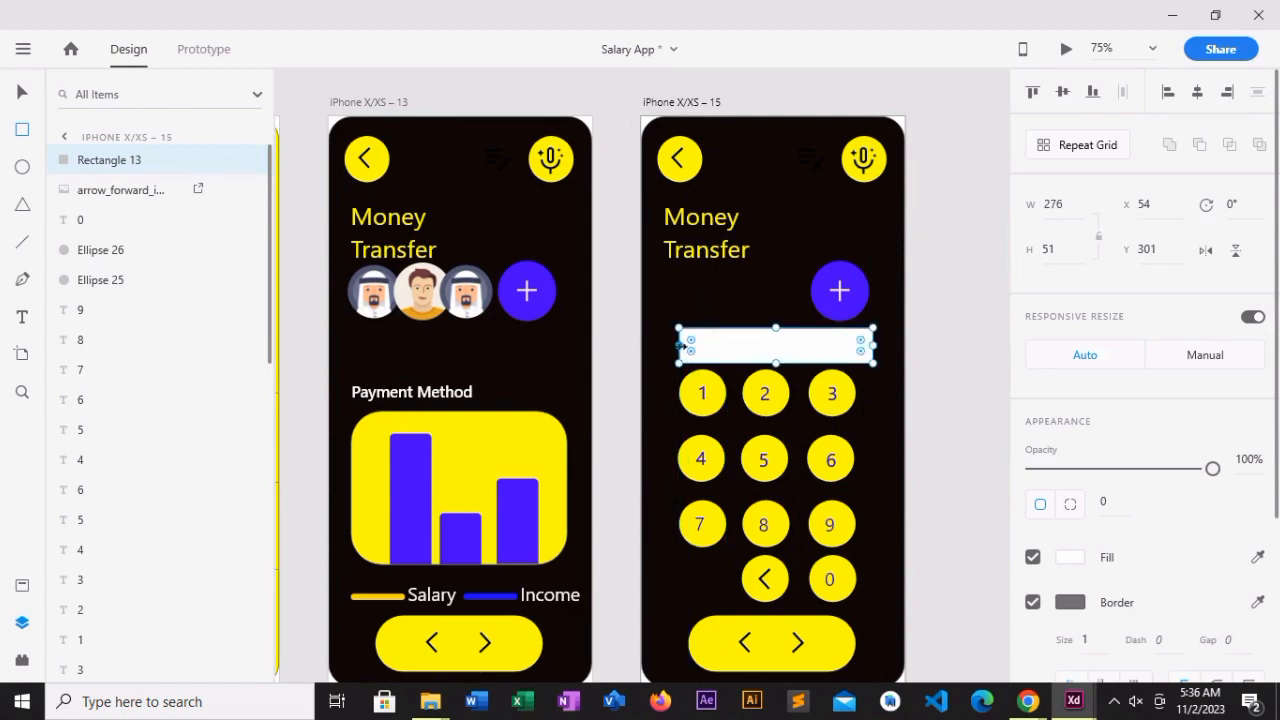
left_click_drag(680, 345, 668, 345)
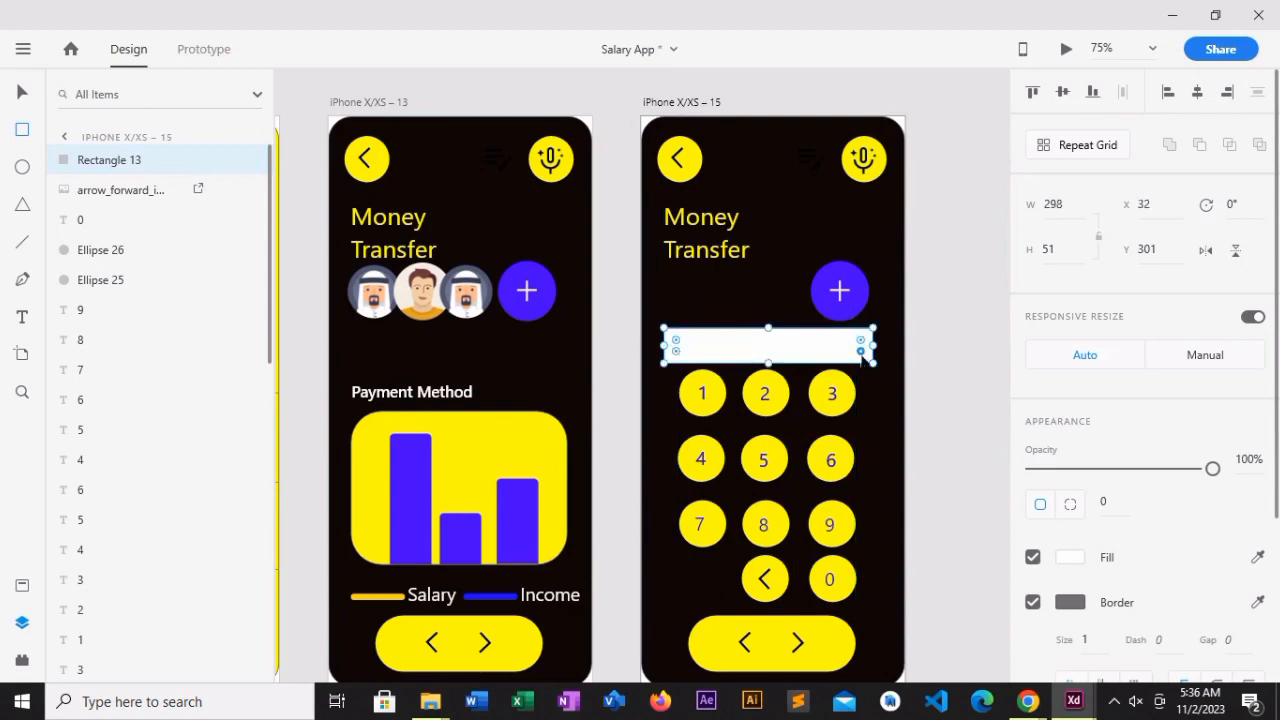
left_click_drag(861, 356, 850, 360)
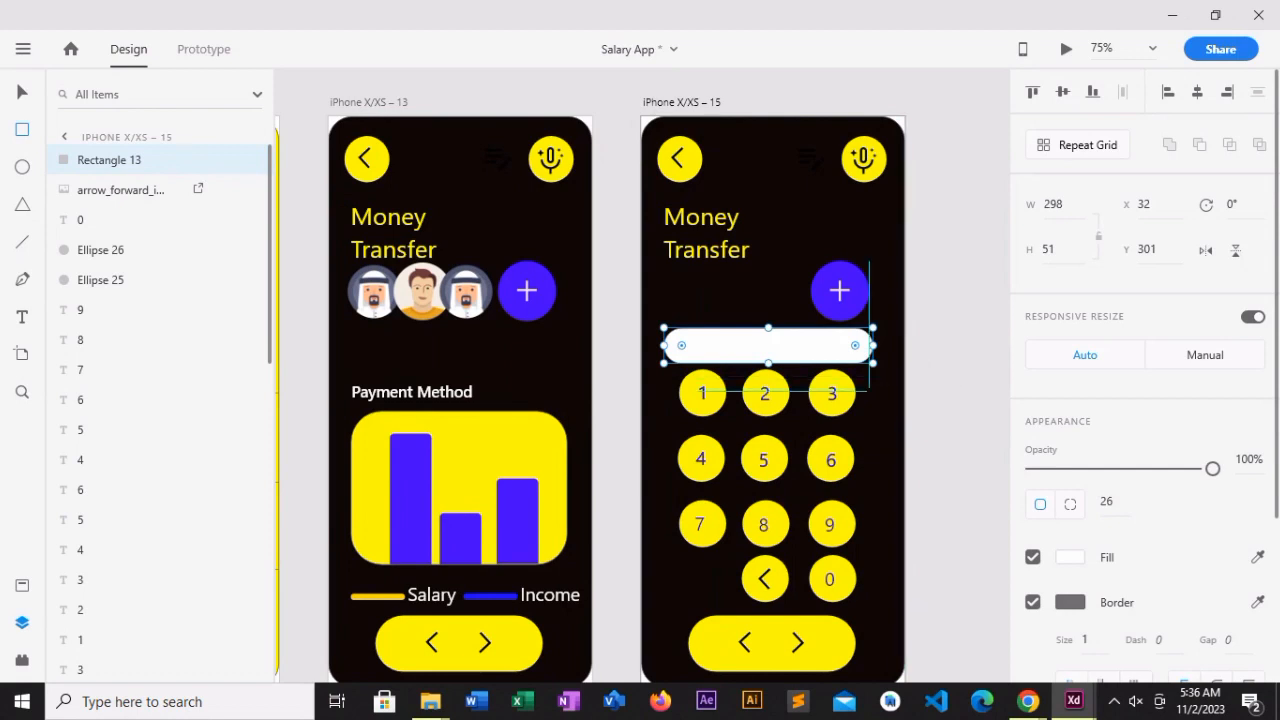
left_click_drag(768, 346, 768, 345)
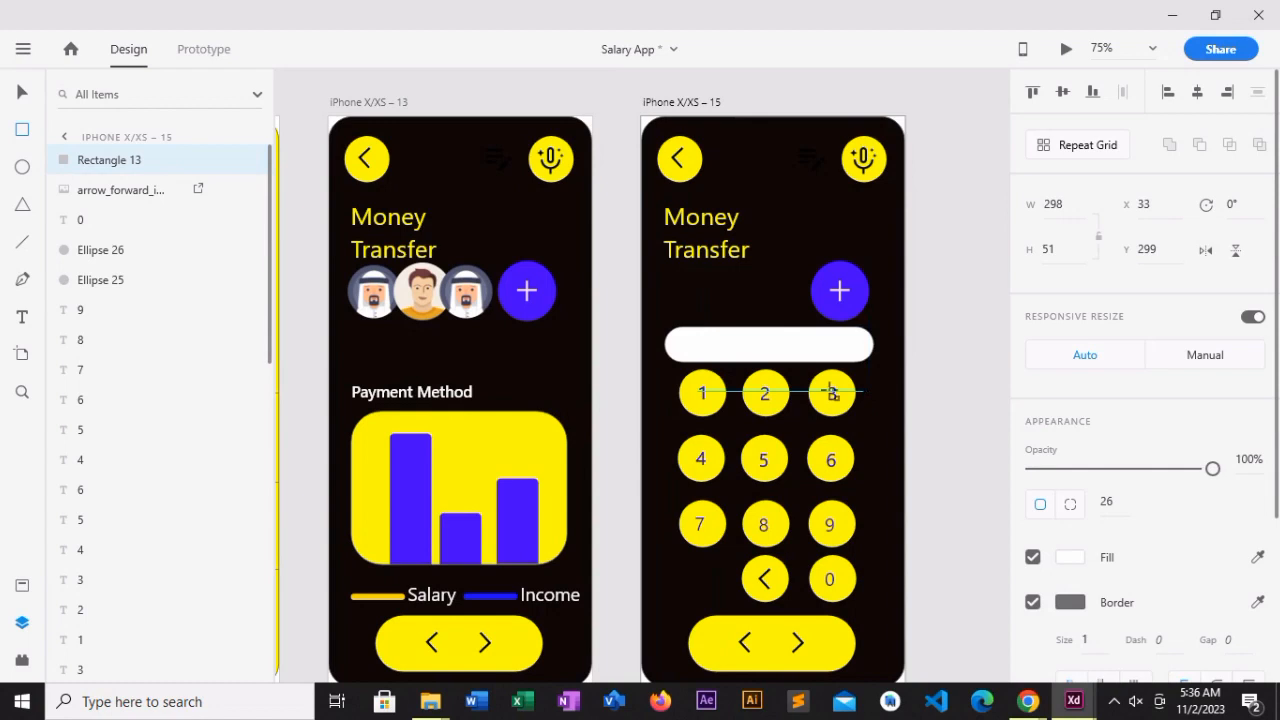
- Remove the border from the rounded amount field above the keypad and set its fill to #FBF4F4
left_click(22, 95)
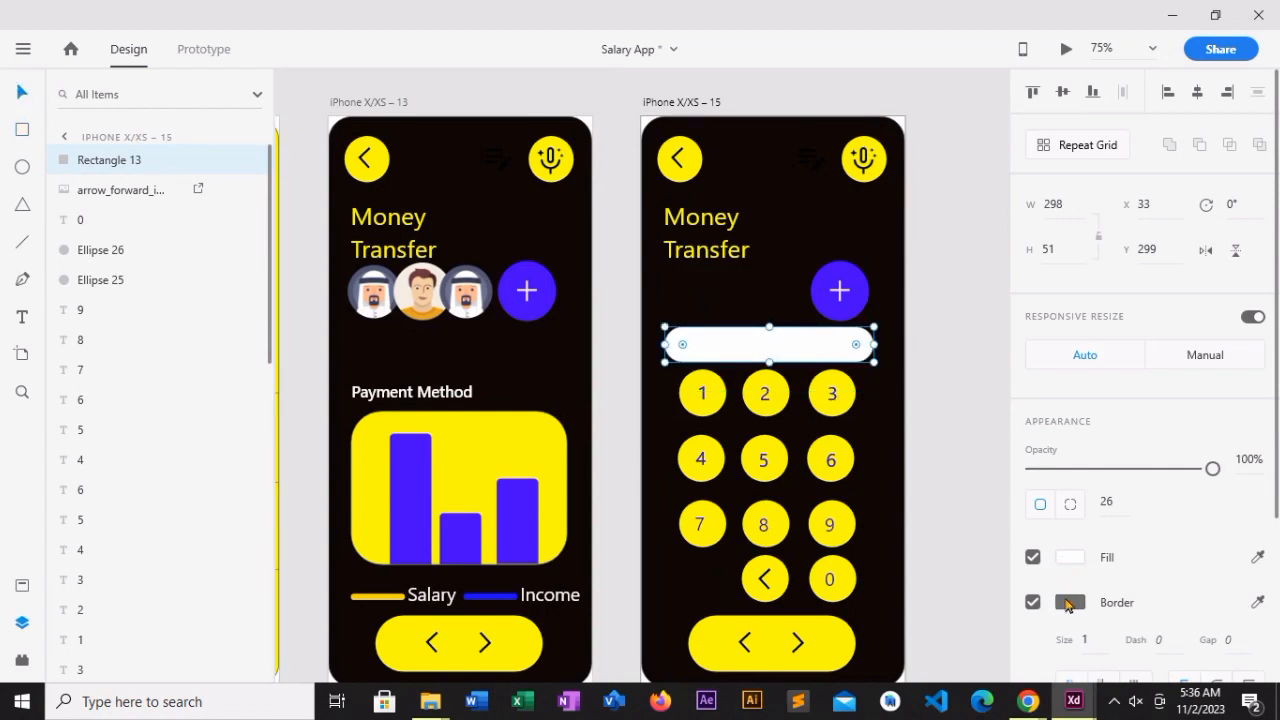
left_click(1032, 602)
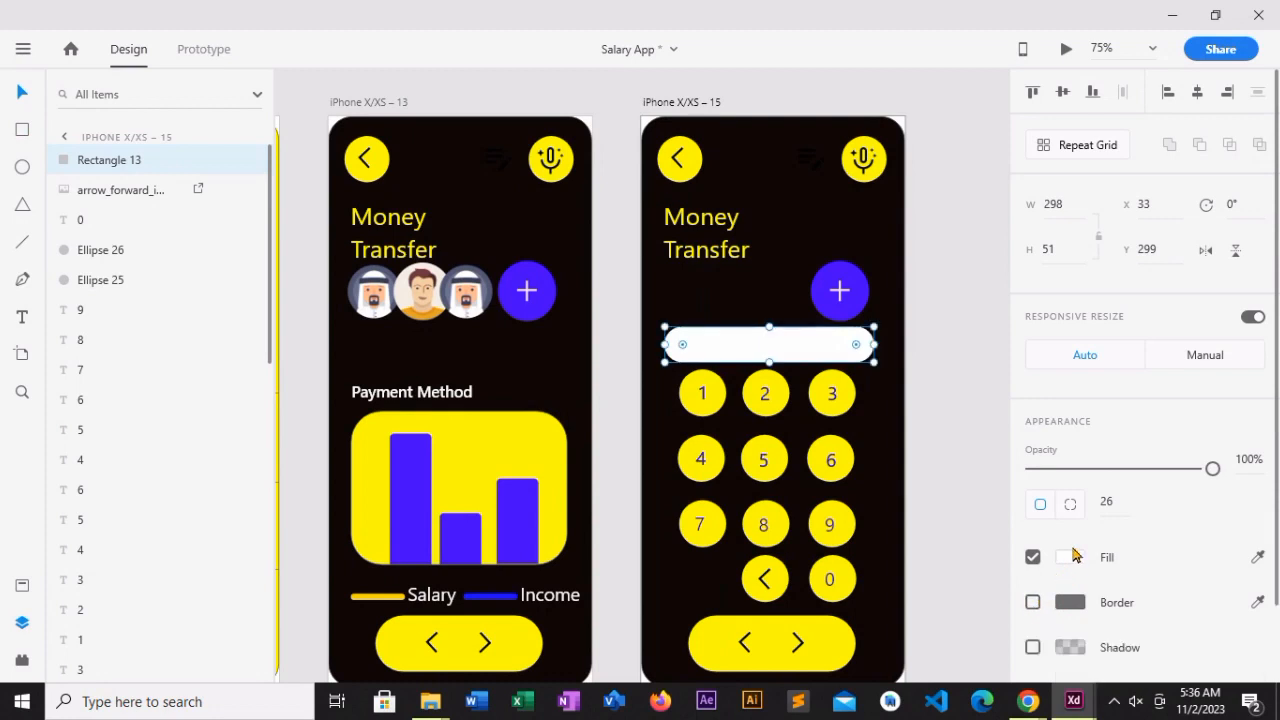
left_click(1068, 557)
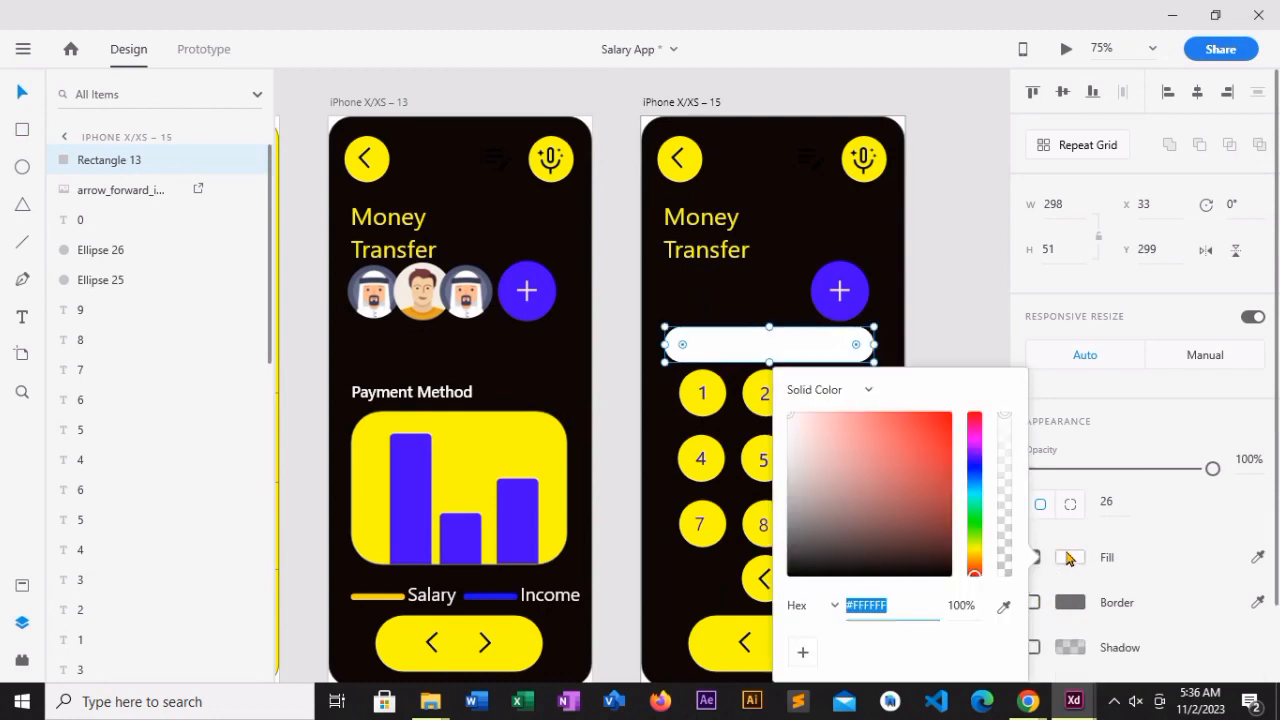
left_click(791, 448)
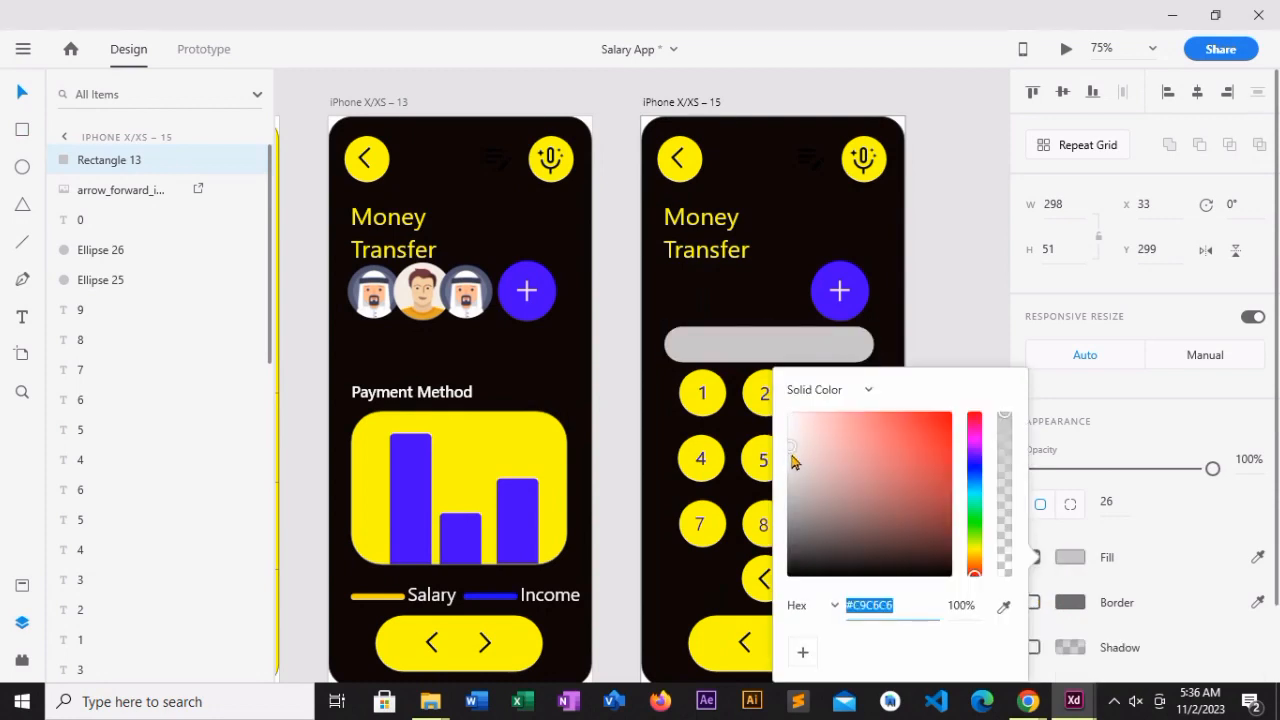
left_click(795, 423)
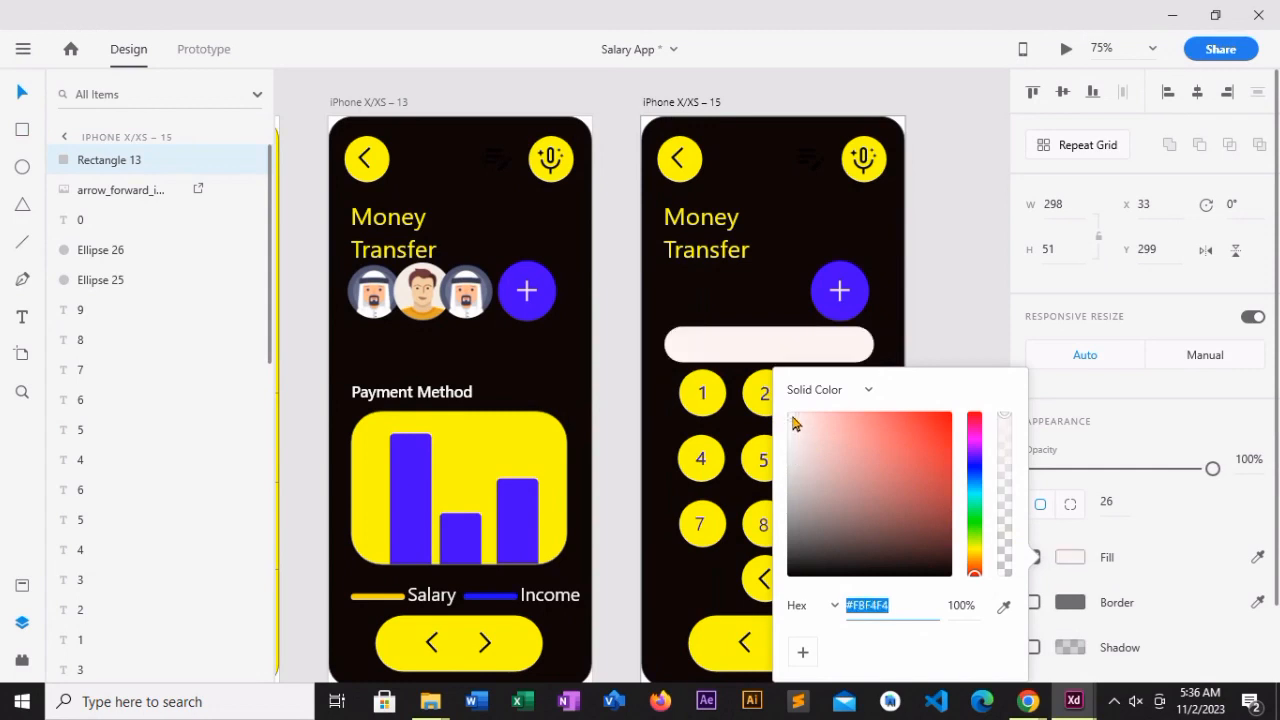
left_click(966, 295)
- Try to recolor the amount field by pasting the copied clipboard content as its fill value
left_click(845, 400)
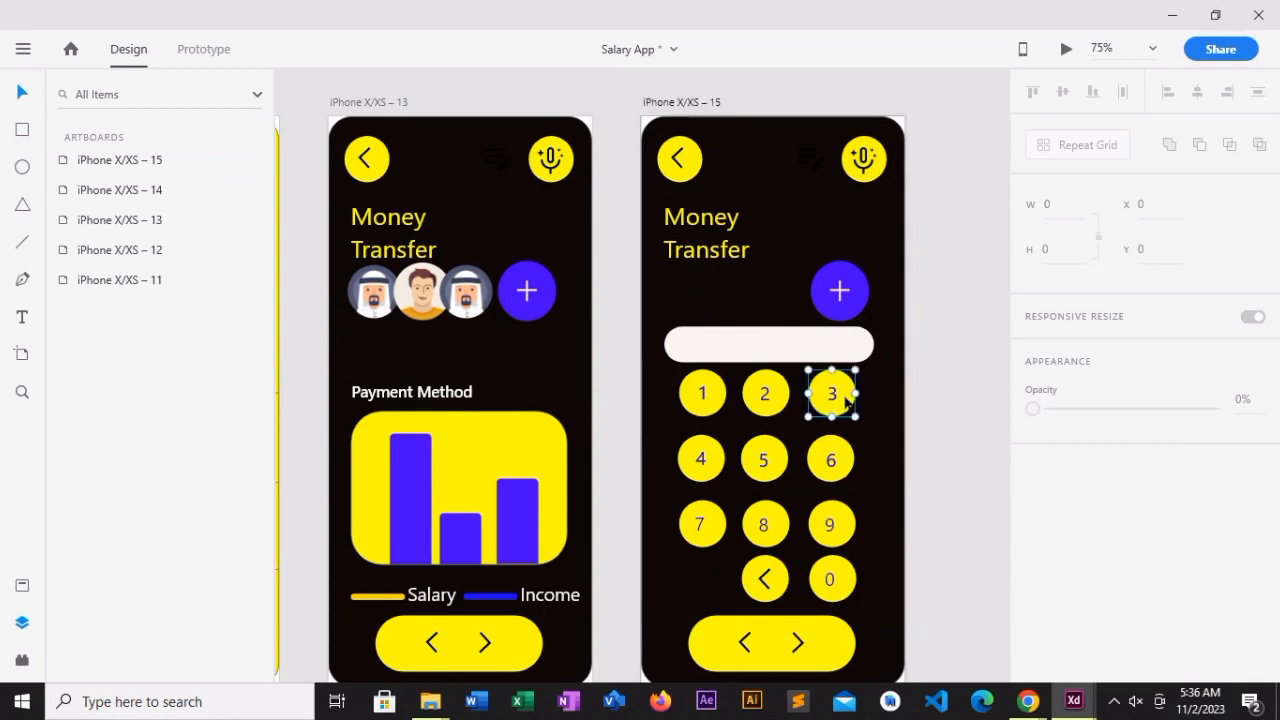
left_click(849, 343)
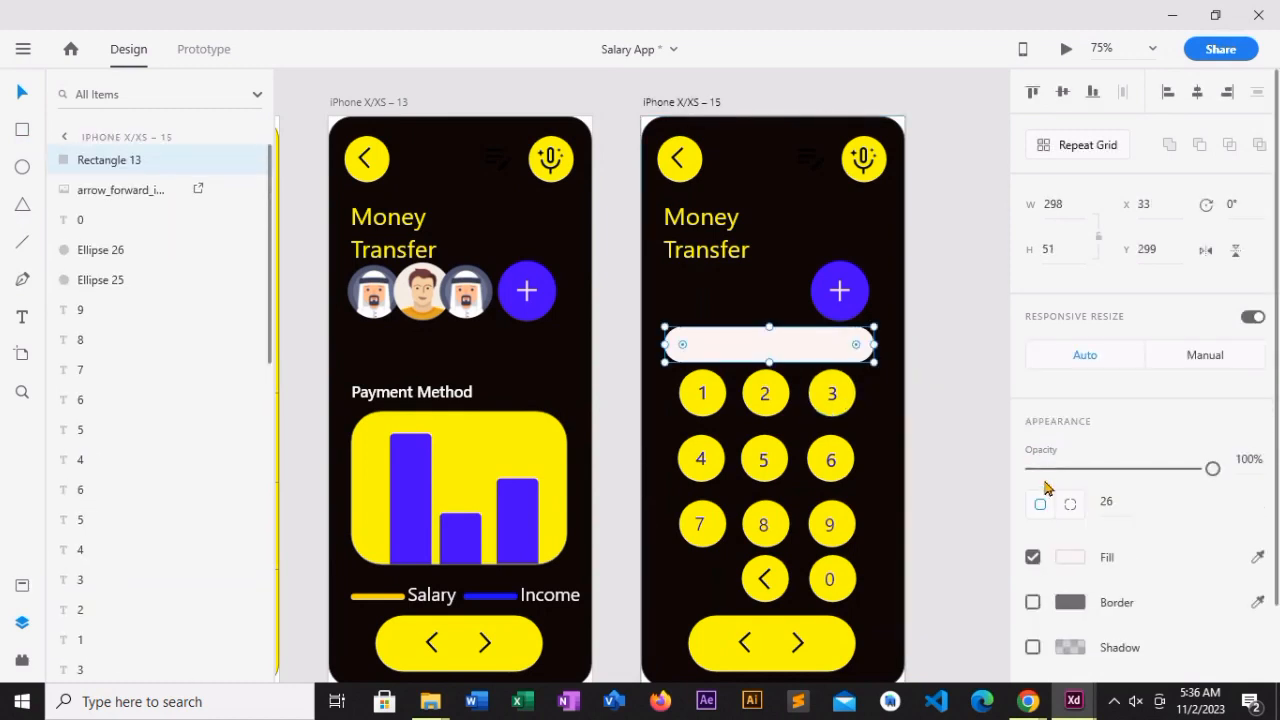
left_click(1070, 557)
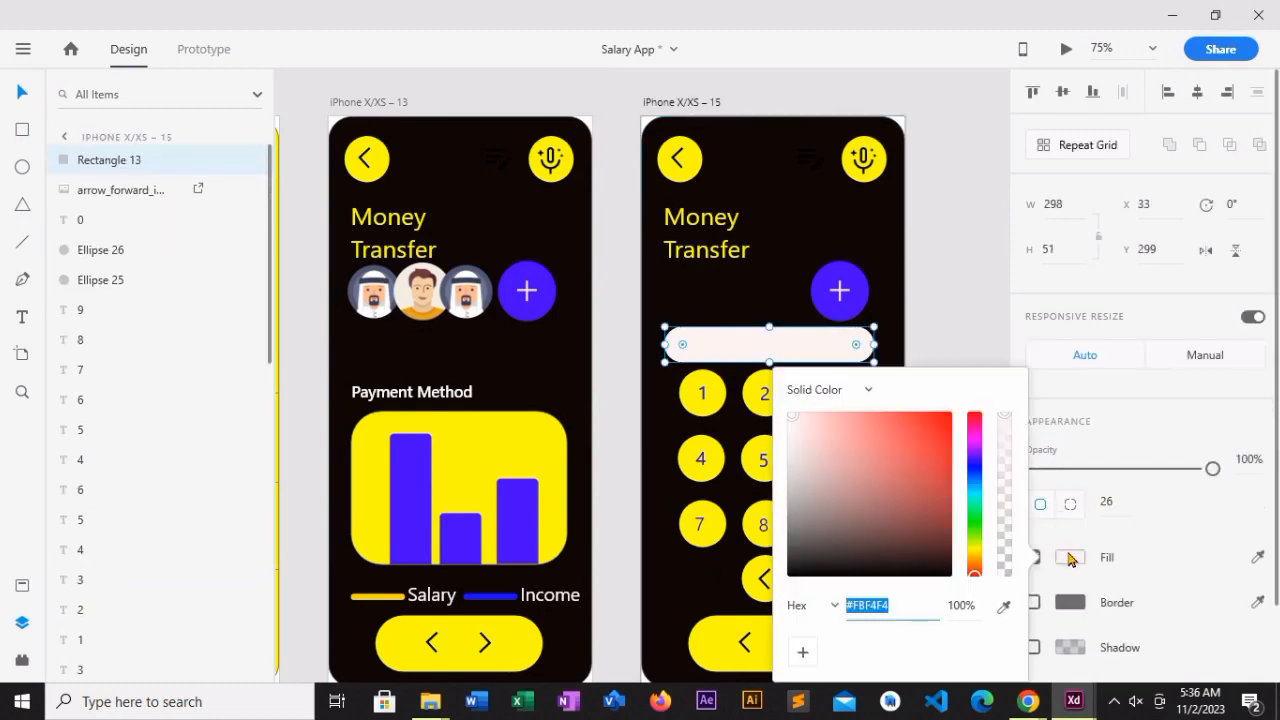
key("BackSpace")
key("ctrl+v")
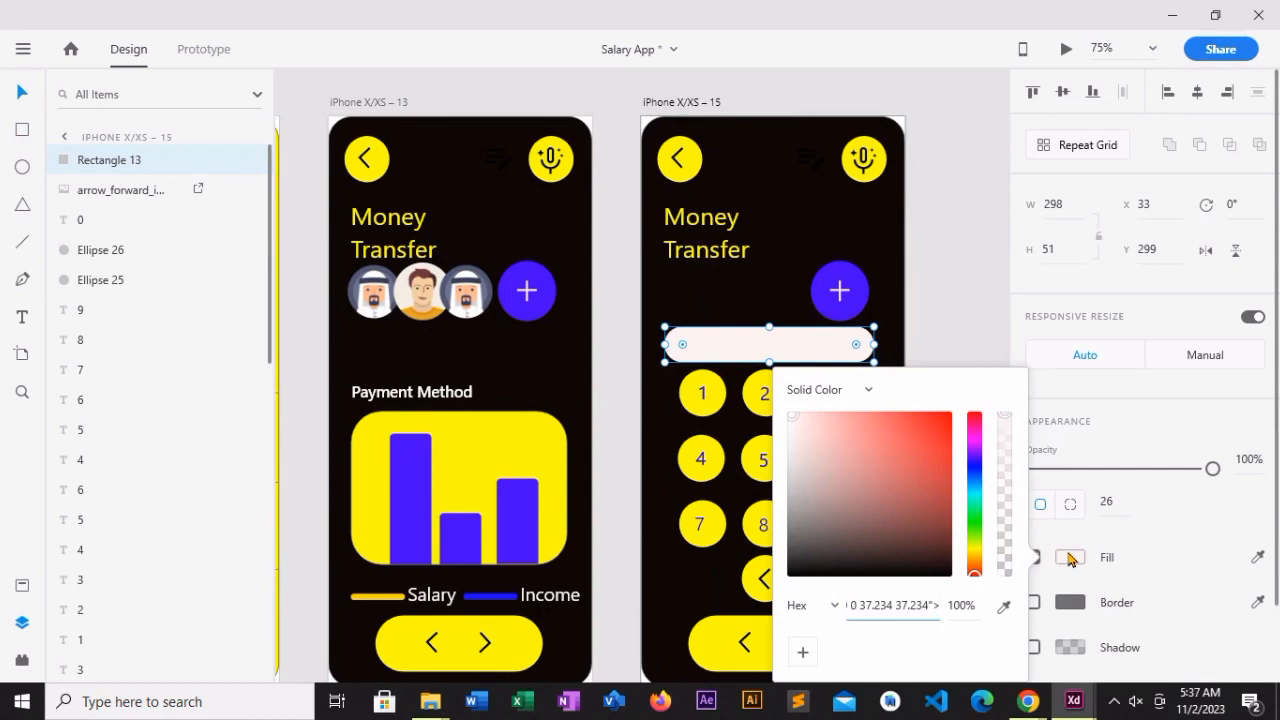
key("Return")
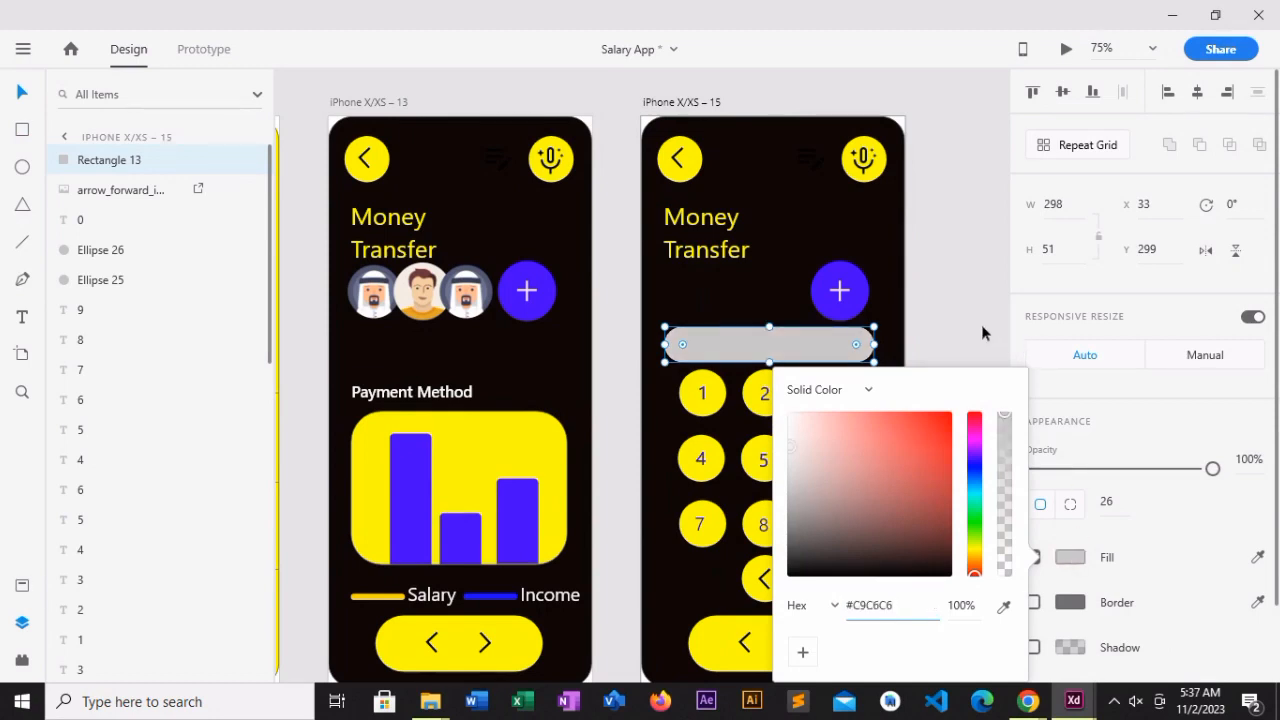
left_click(981, 324)
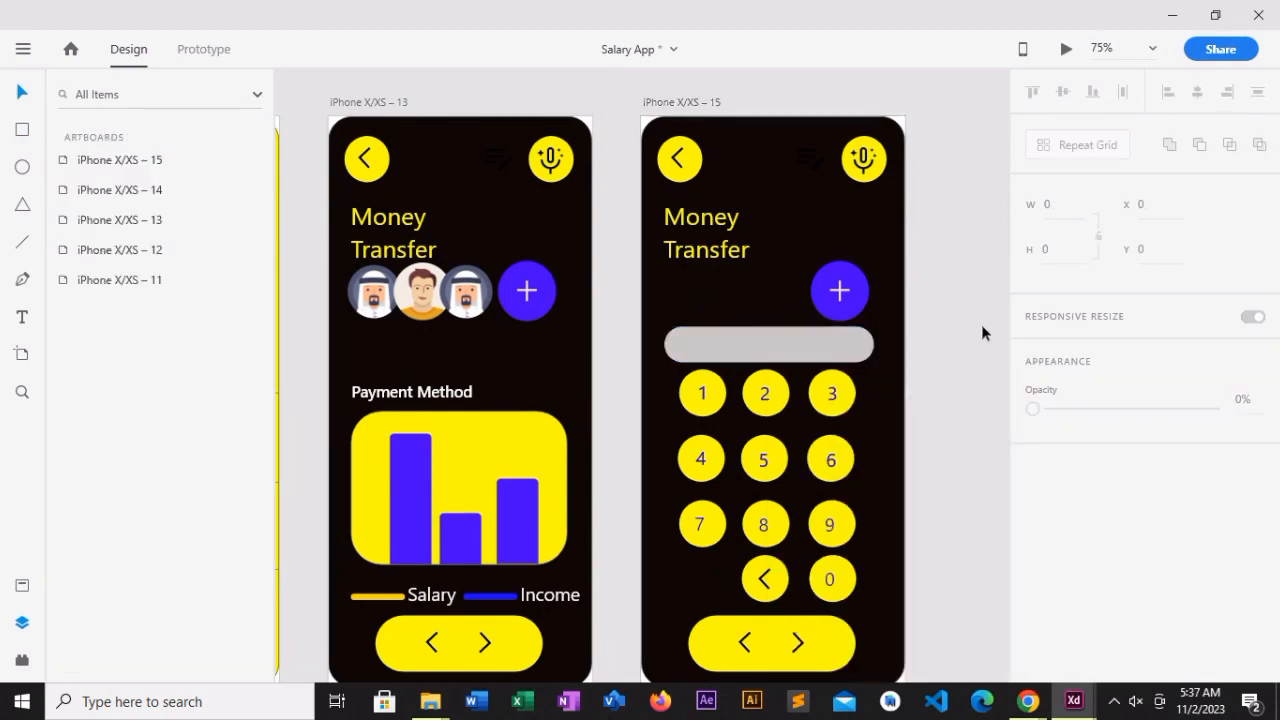
- Copy the fill #FBFB06 from the circle behind the digit 3 and apply it to the amount field
left_click(849, 406)
left_click(1070, 512)
key("ctrl+c")
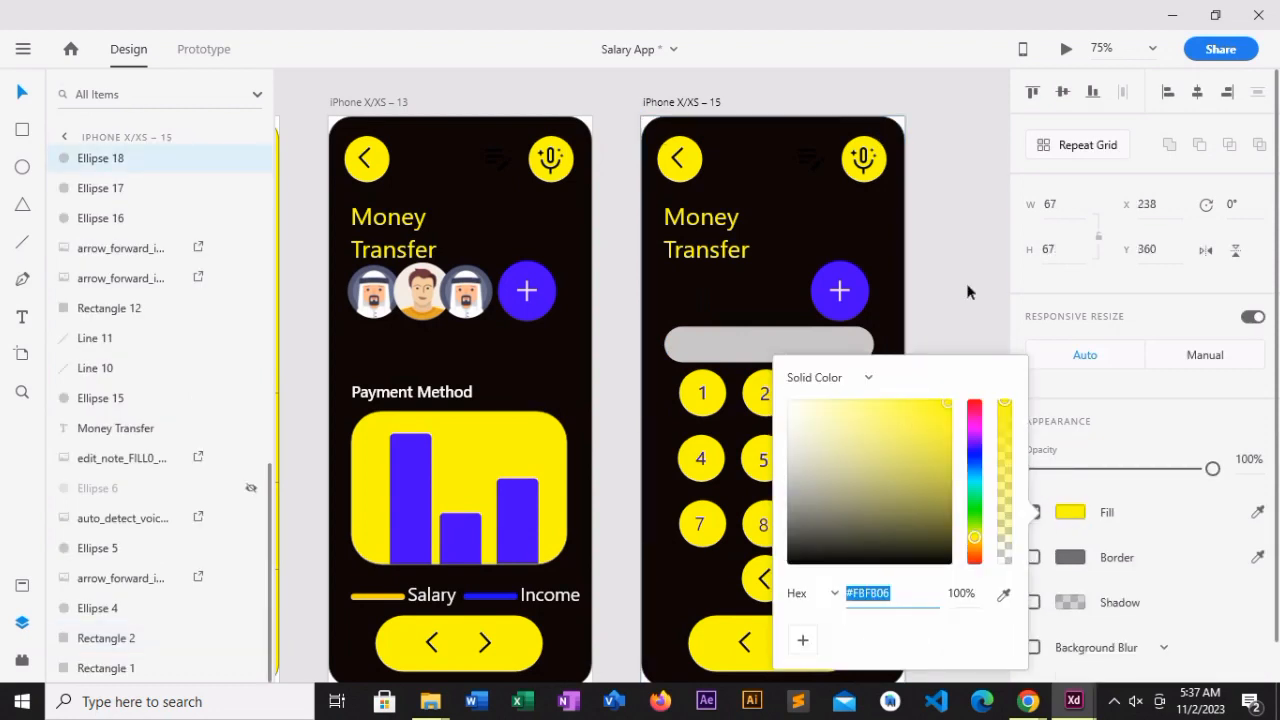
left_click(855, 342)
left_click(1066, 561)
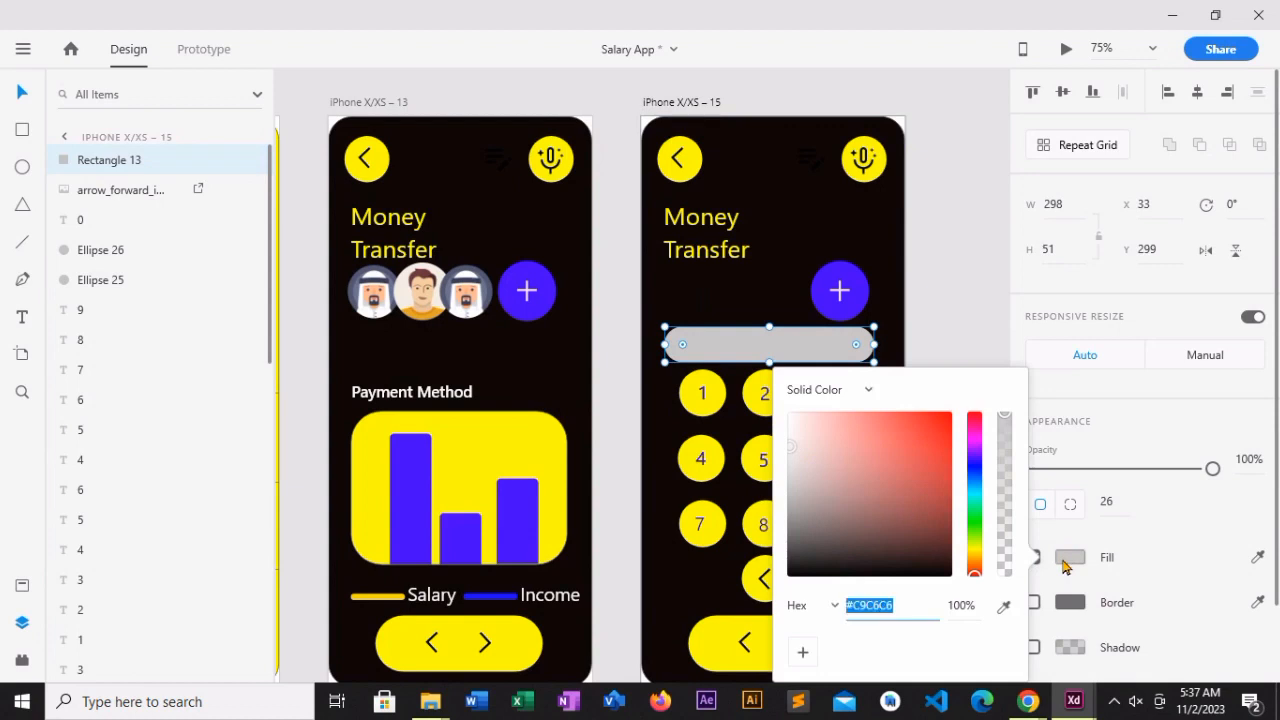
key("ctrl+v")
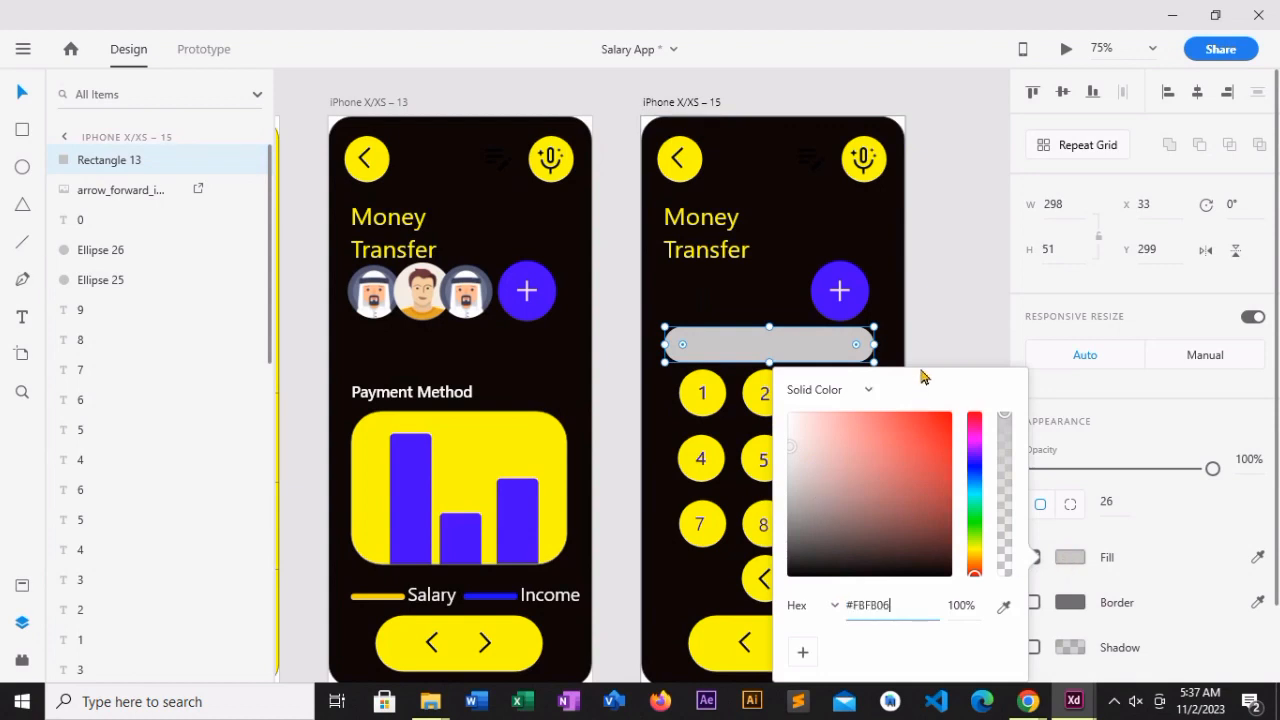
left_click(930, 320)
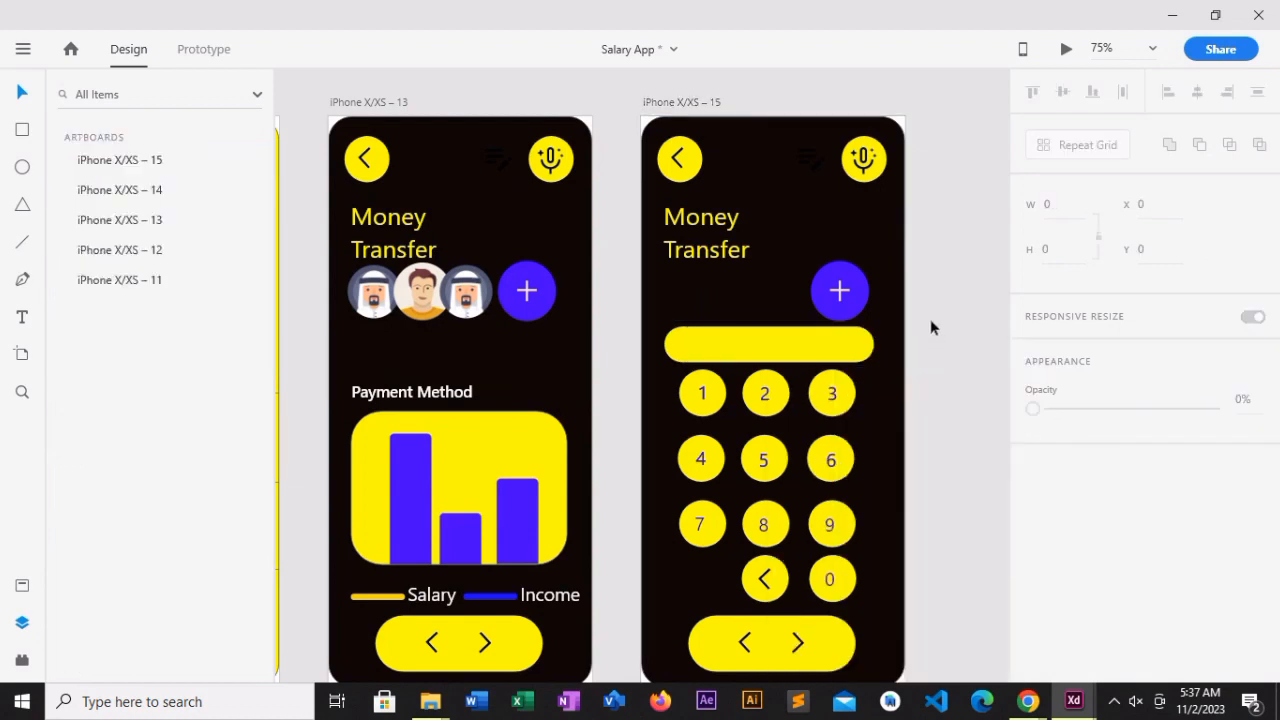
- Add the text 2302 inside the right end of the amount field and position it at about X 250, Y 307
left_click(852, 343)
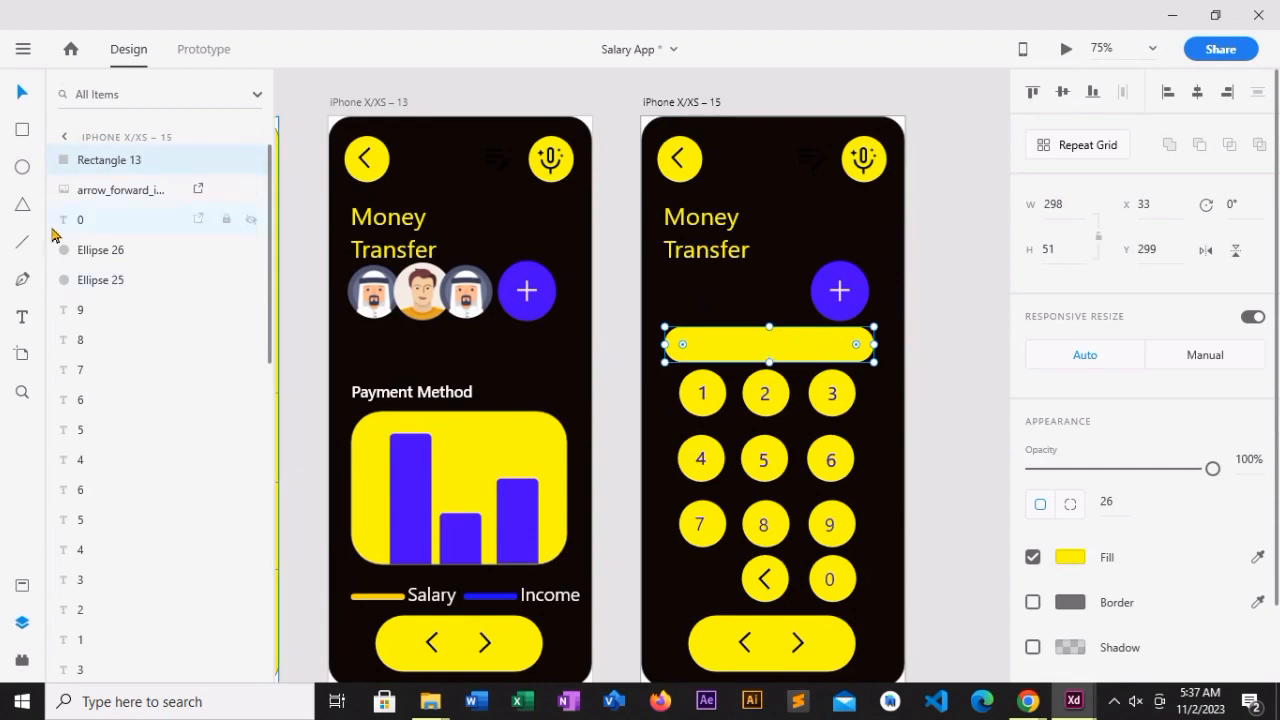
left_click(763, 394)
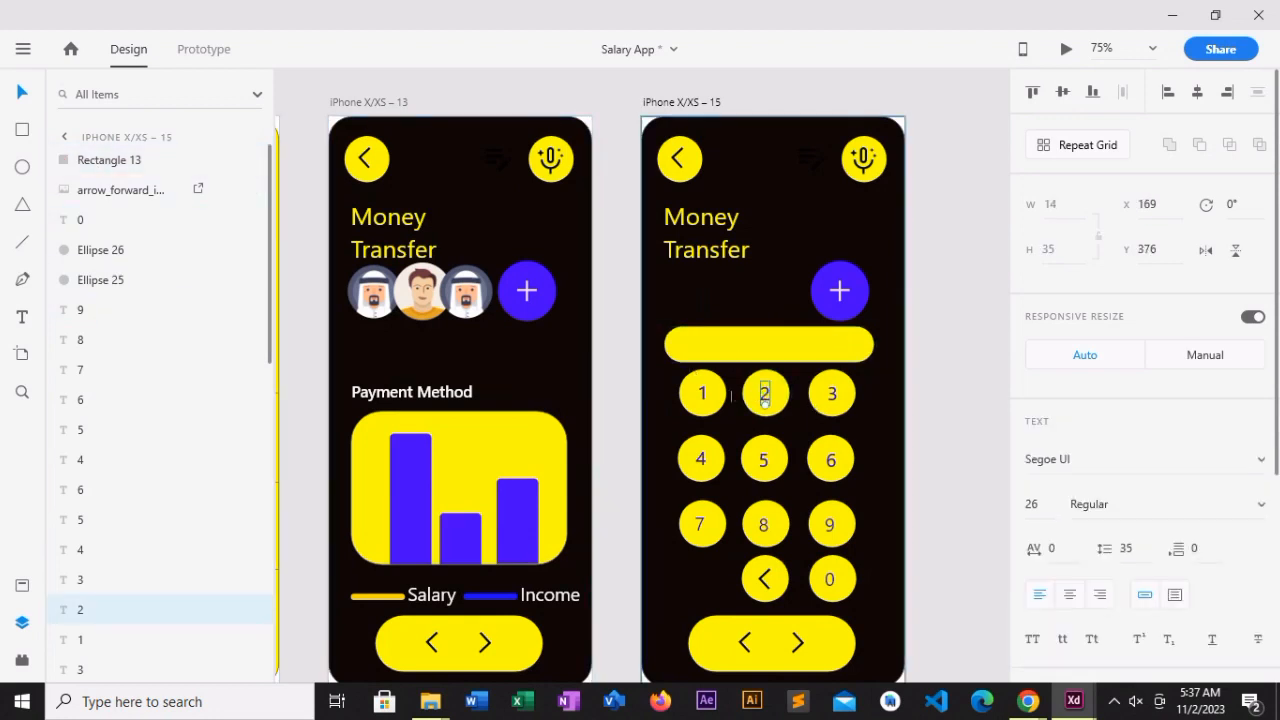
left_click(770, 345)
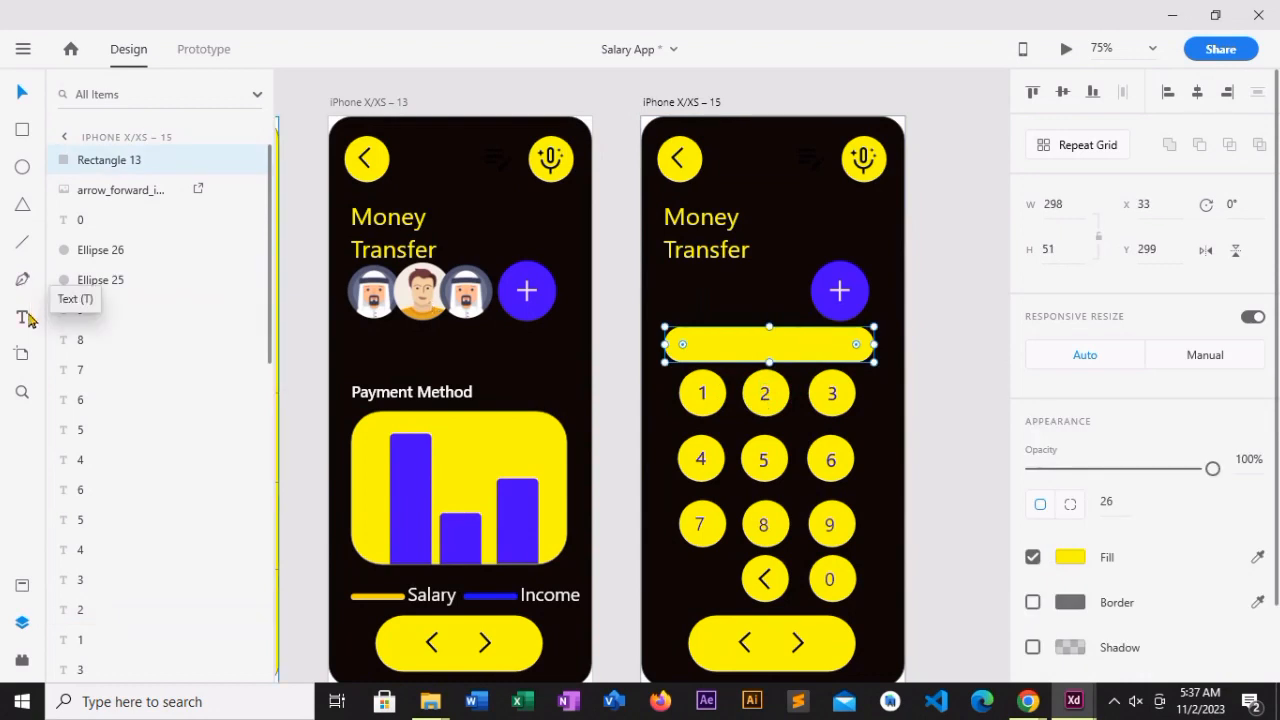
left_click(24, 317)
left_click(832, 350)
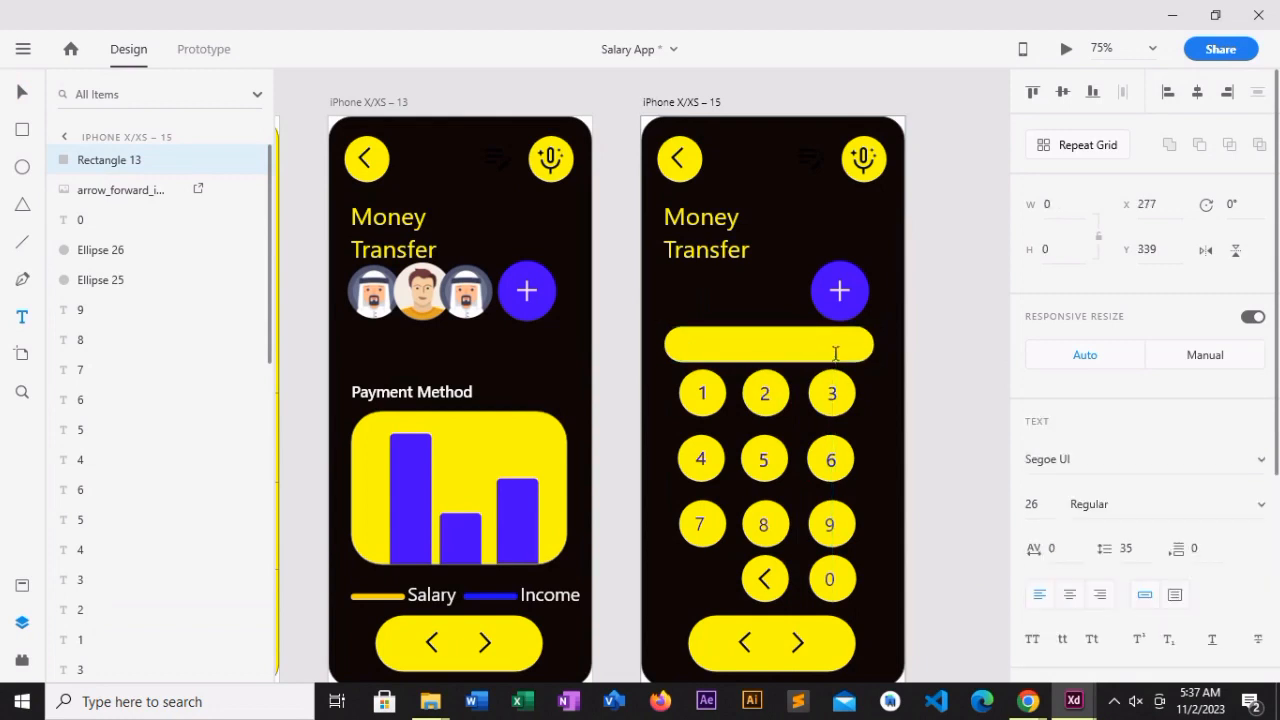
type("230")
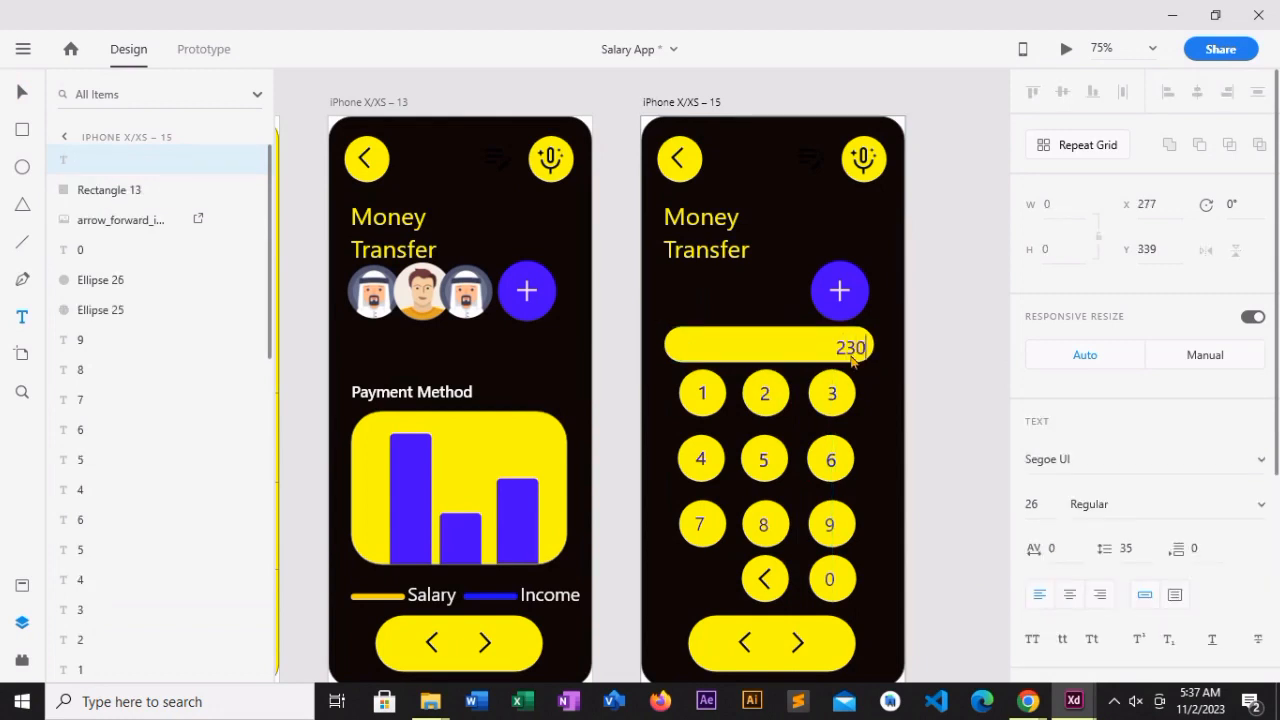
type("2")
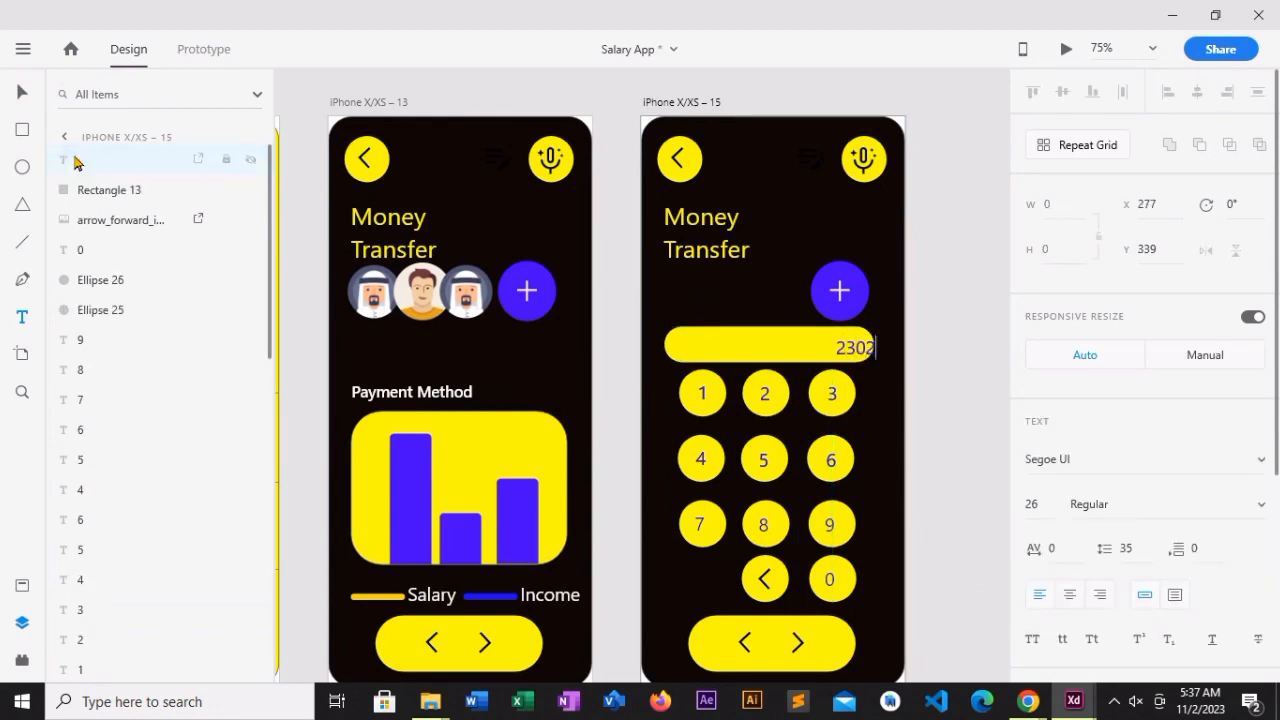
left_click(20, 98)
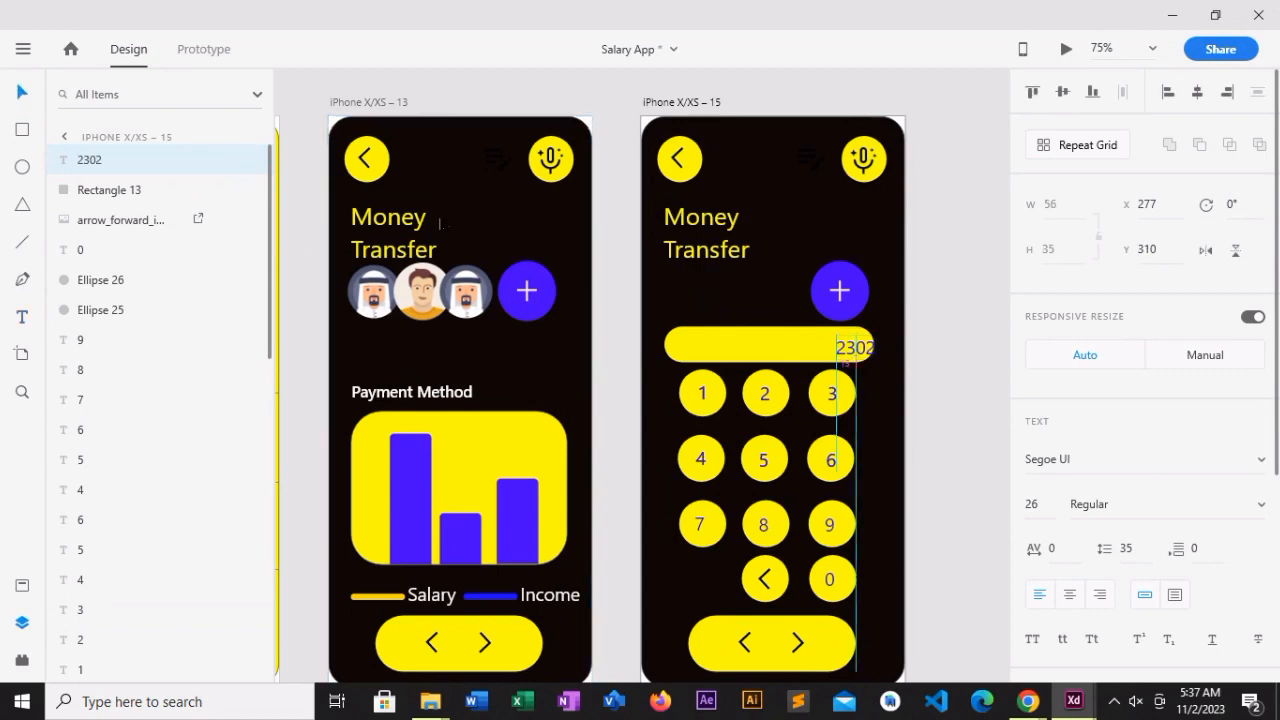
key("Left")
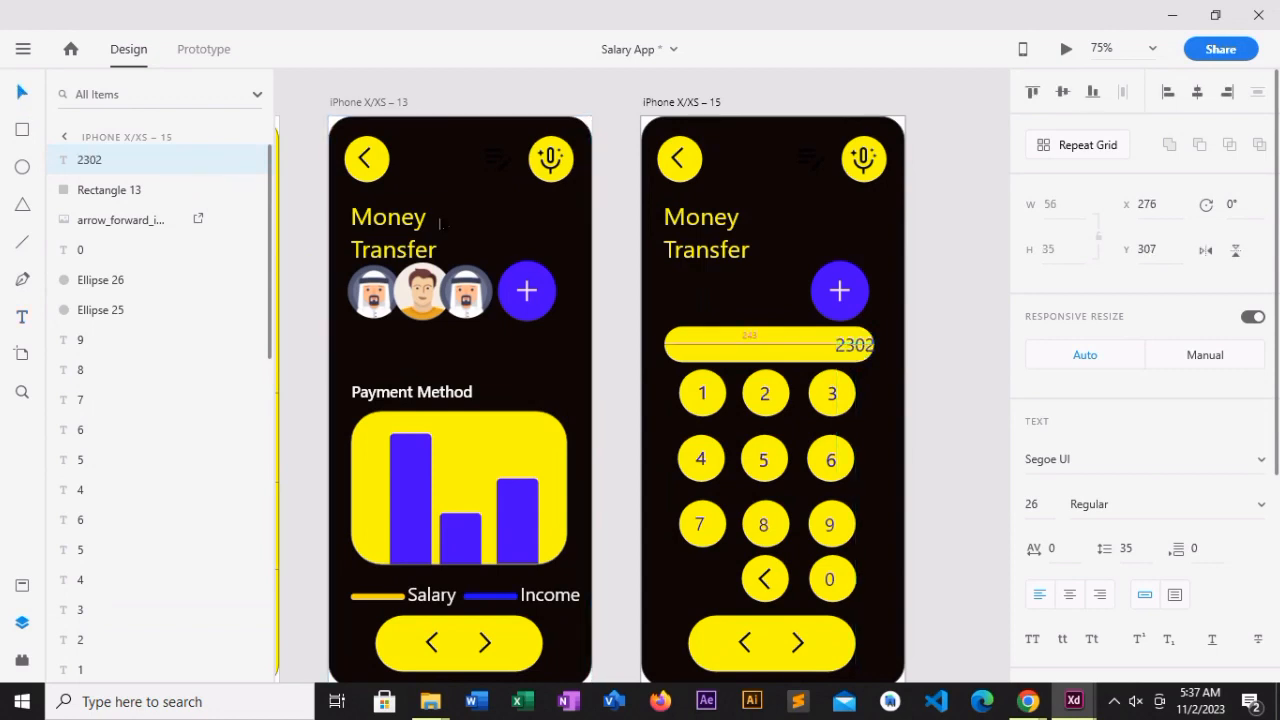
left_click_drag(864, 350, 845, 350)
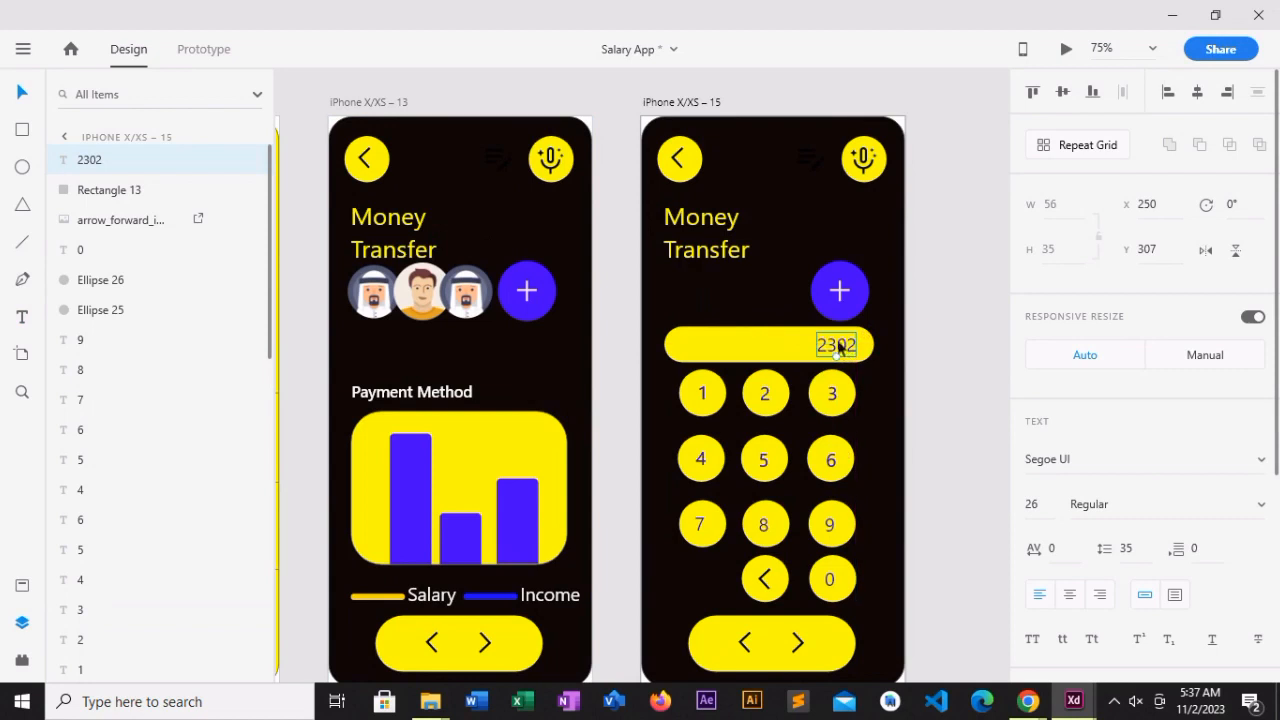
- Replace the amount text in the field with 500
double_click(847, 341)
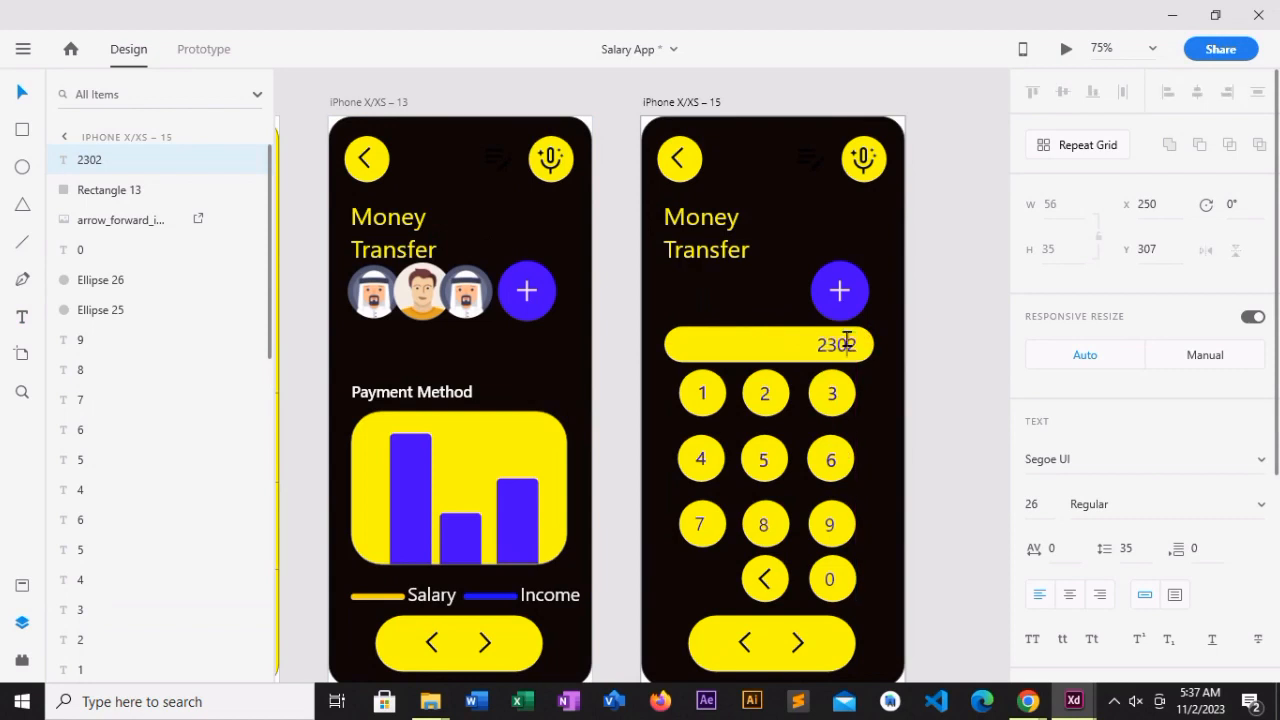
key("BackSpace")
key("BackSpace")
key("BackSpace")
key("BackSpace")
type("500")
key("Escape")
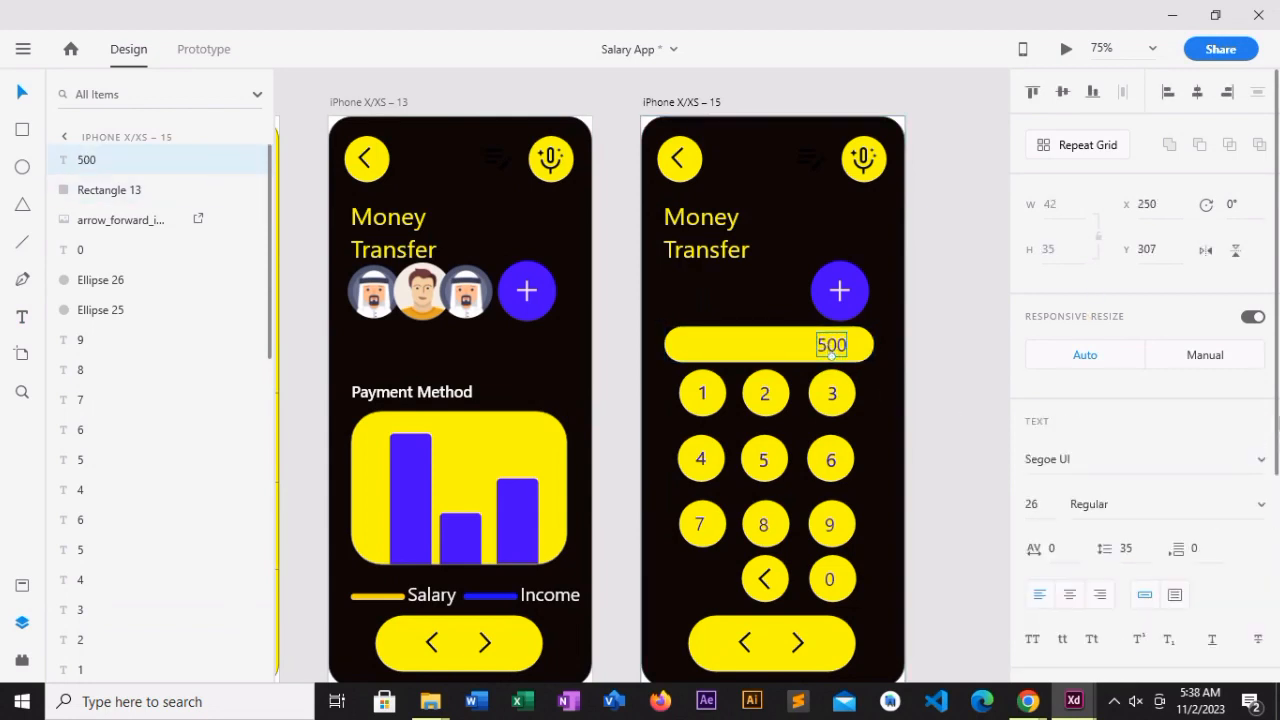
- Set the font weight of the 500 amount text to Semibold
scroll(1145, 380, "down", 3)
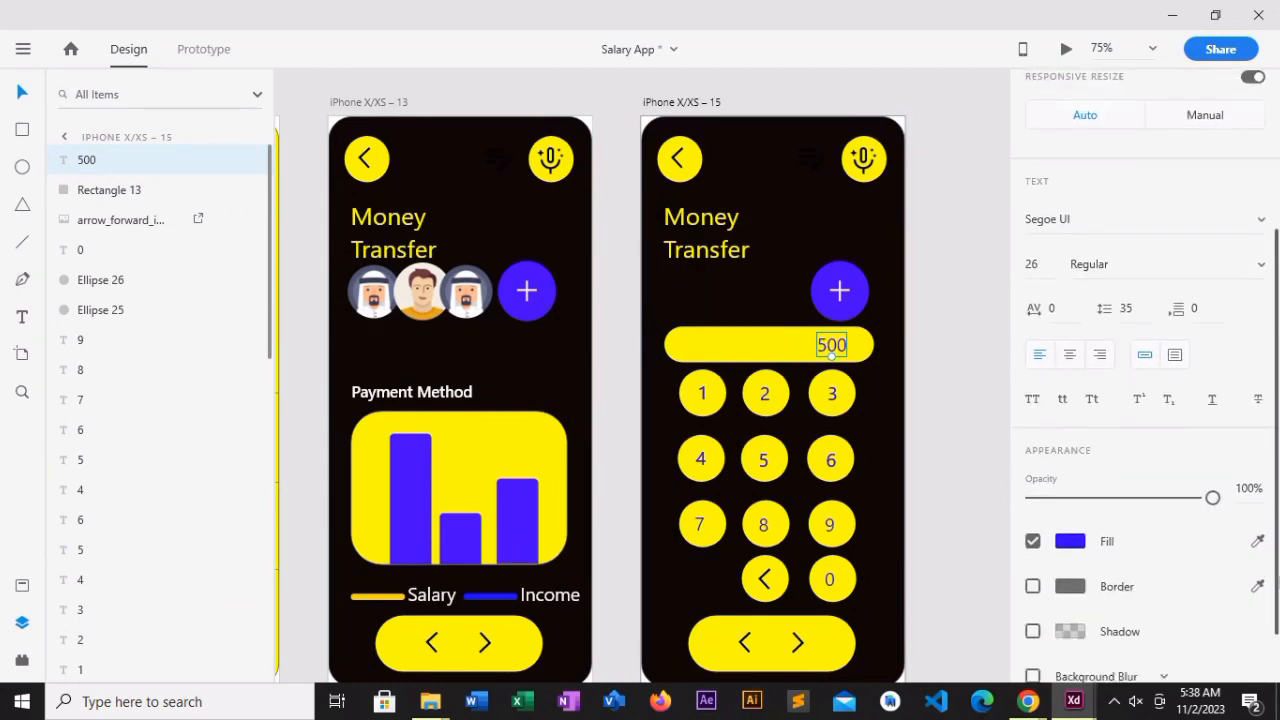
scroll(1232, 472, "down", 1)
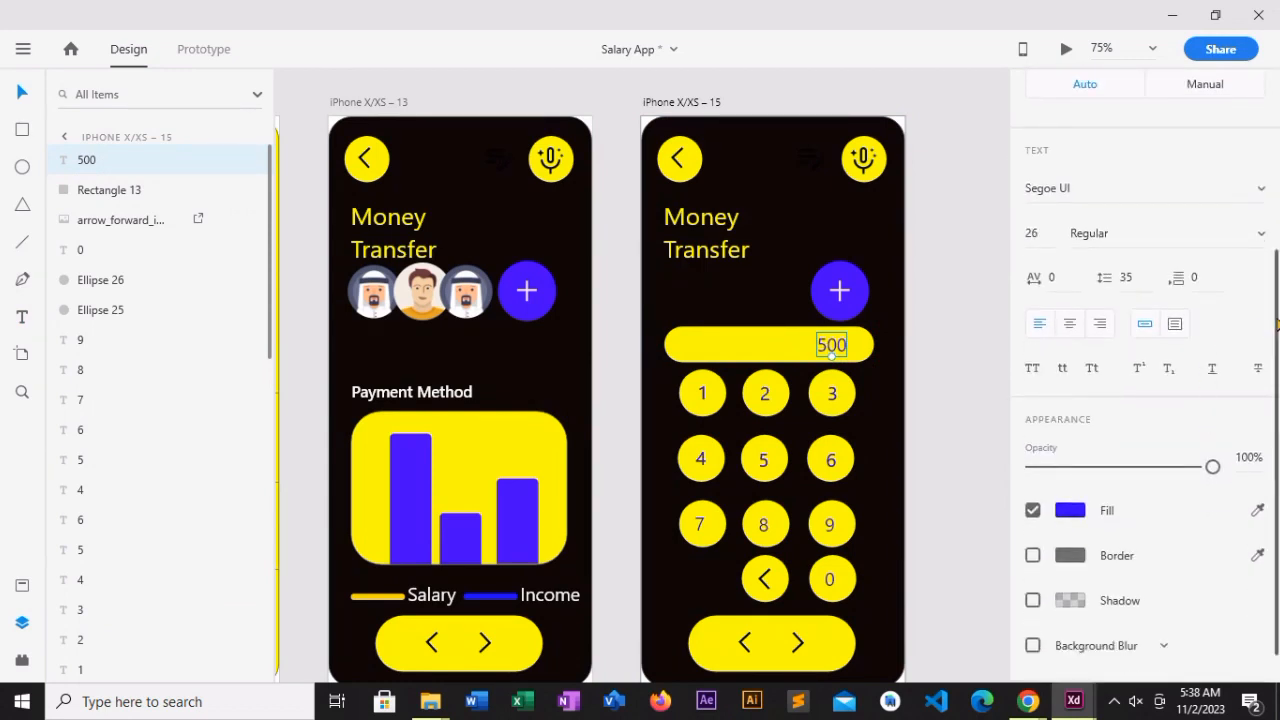
scroll(1277, 323, "up", 1)
left_click(1252, 300)
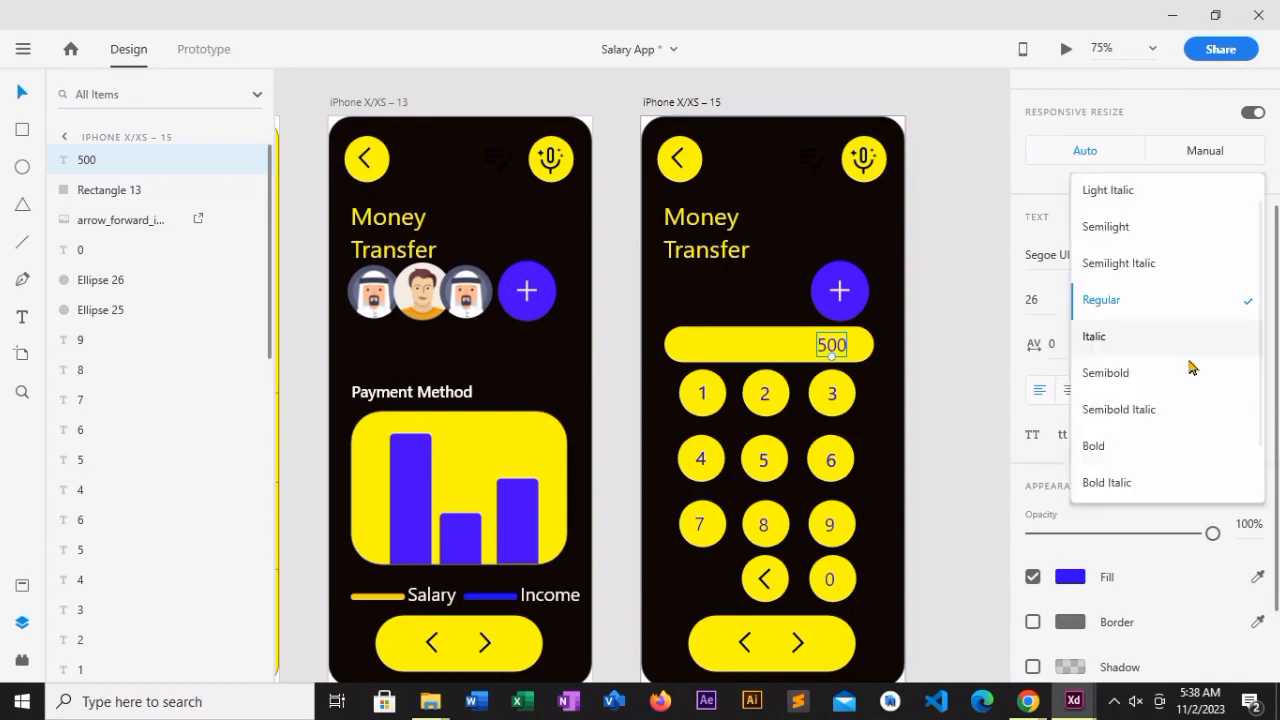
left_click(1118, 373)
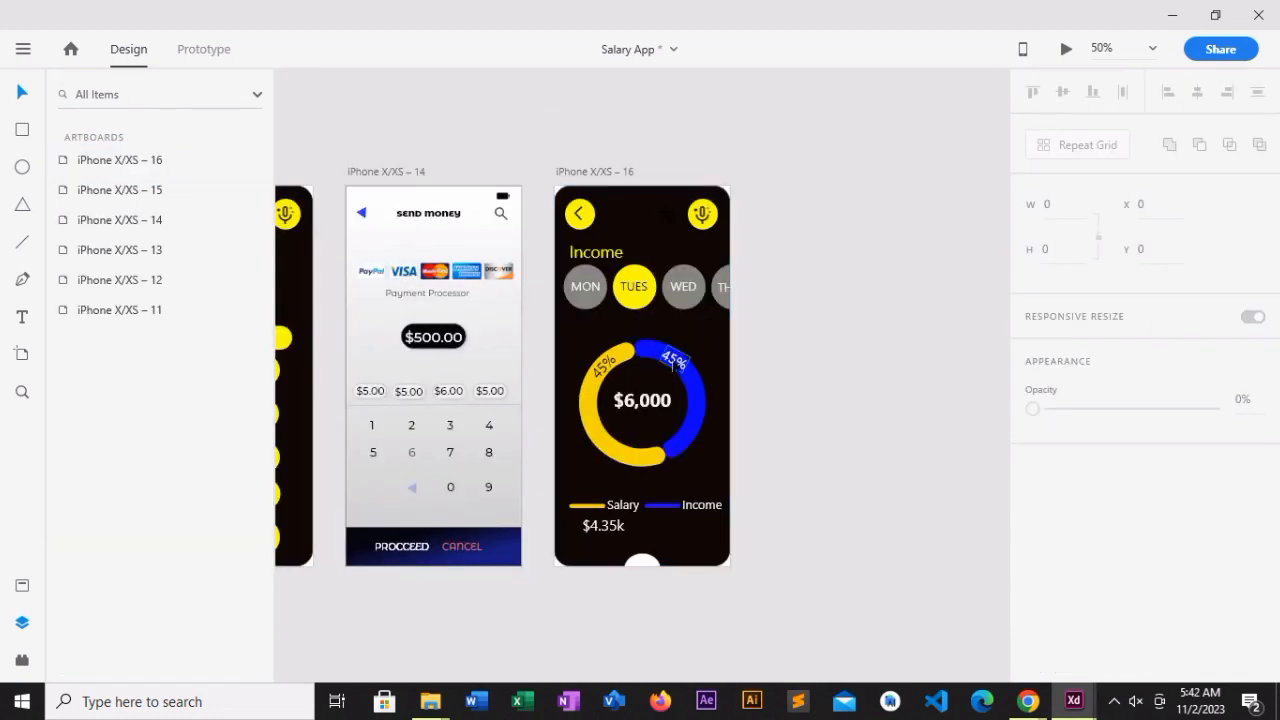
- Select the 45% label on the blue arc of the copied Income screen, iPhone X/XS – 16
left_click(671, 363)
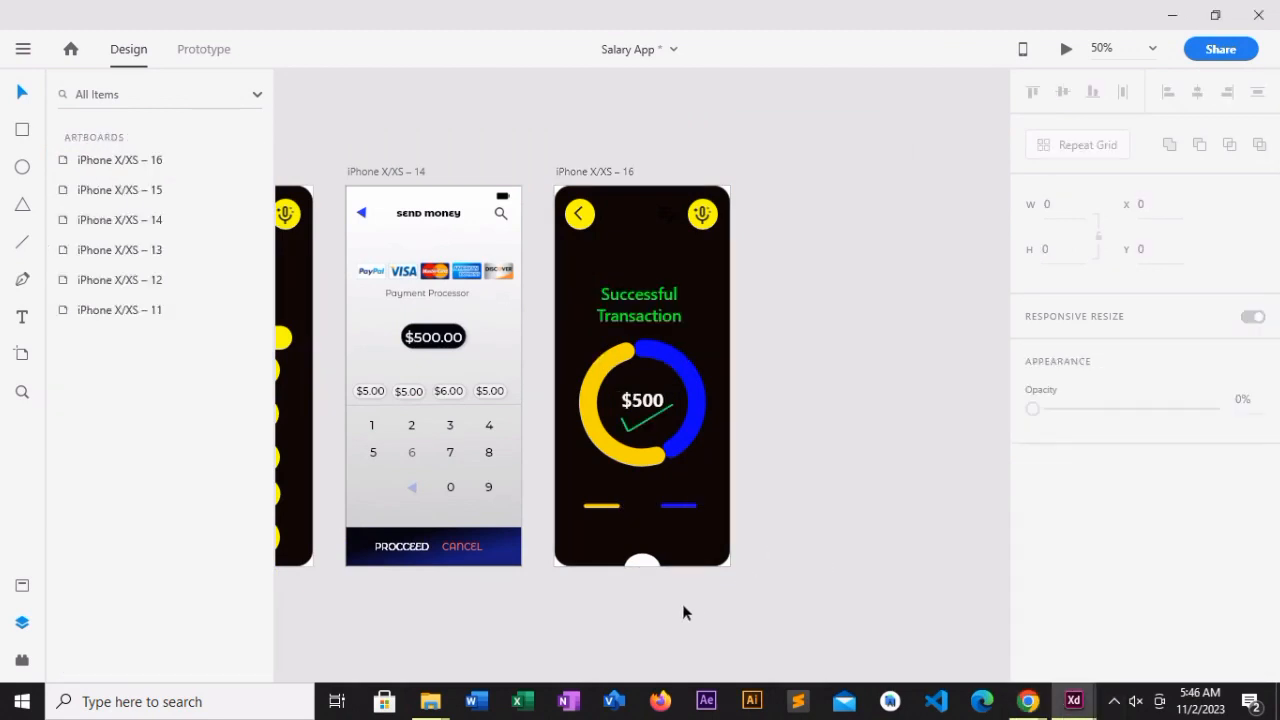
- Review the Salary App artboards from the Successful Transaction screen back to the Income screen
scroll(683, 612, "left", 6)
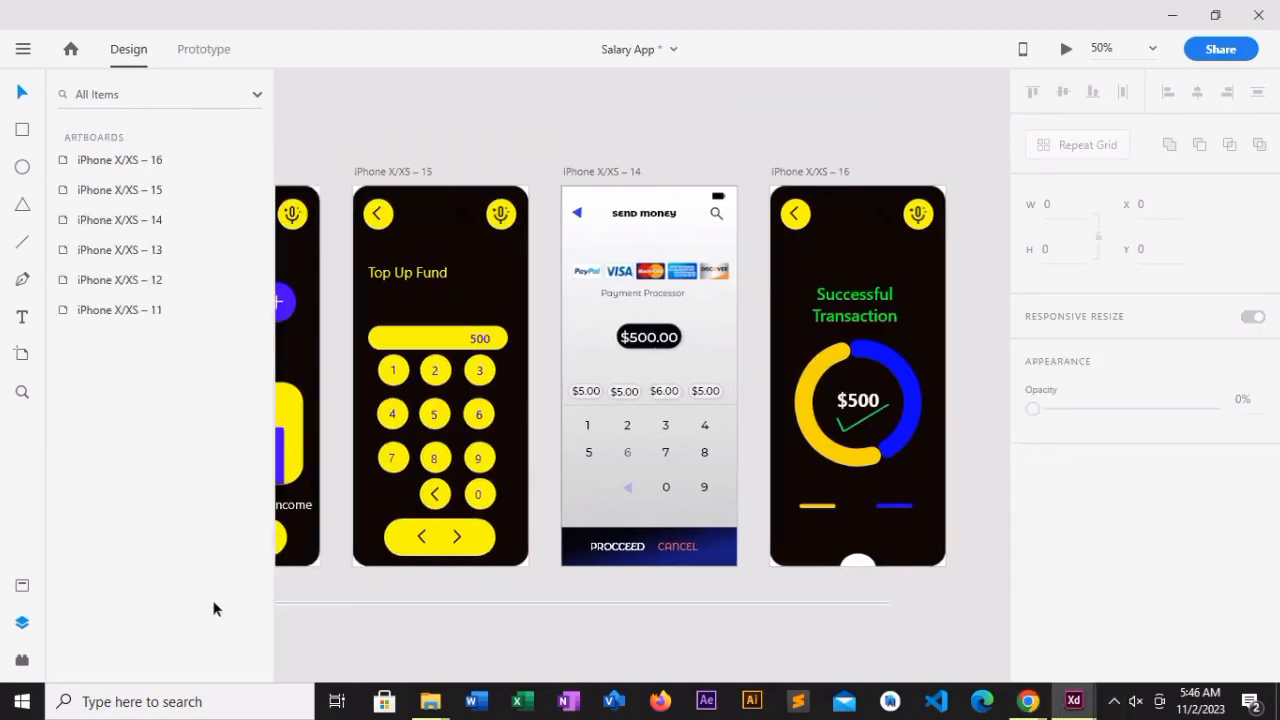
scroll(337, 637, "left", 8)
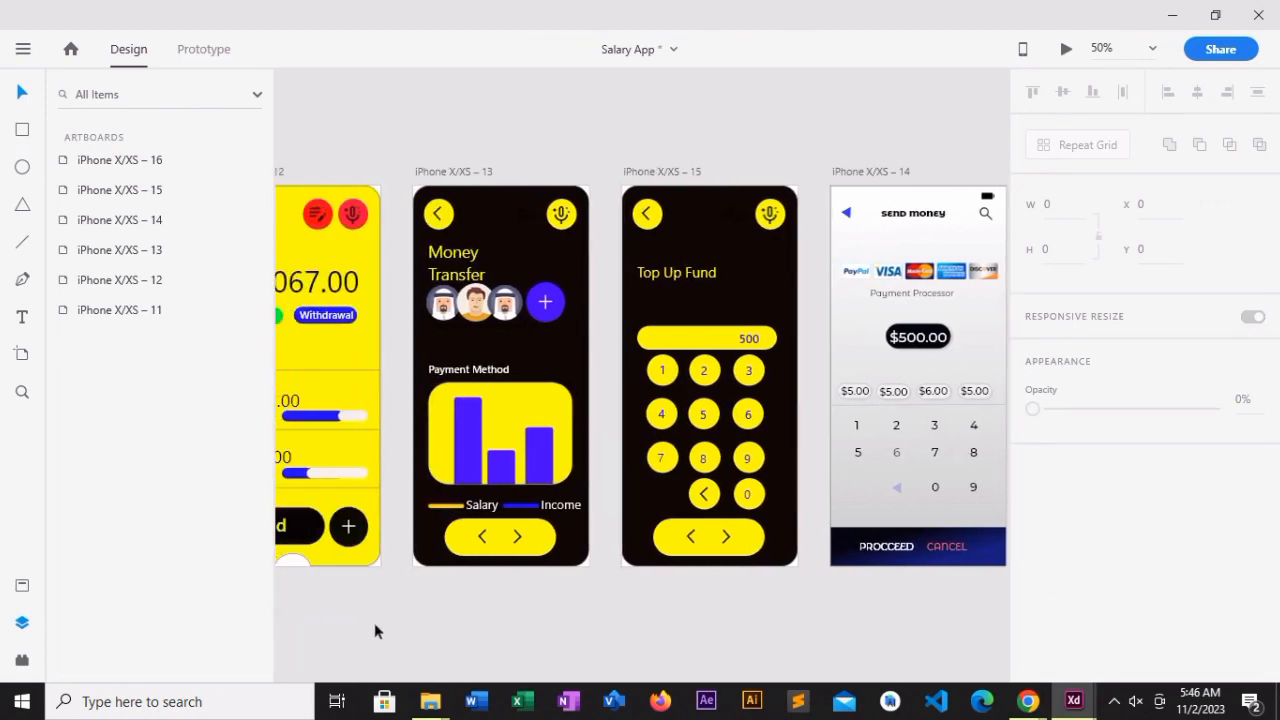
scroll(295, 606, "left", 4)
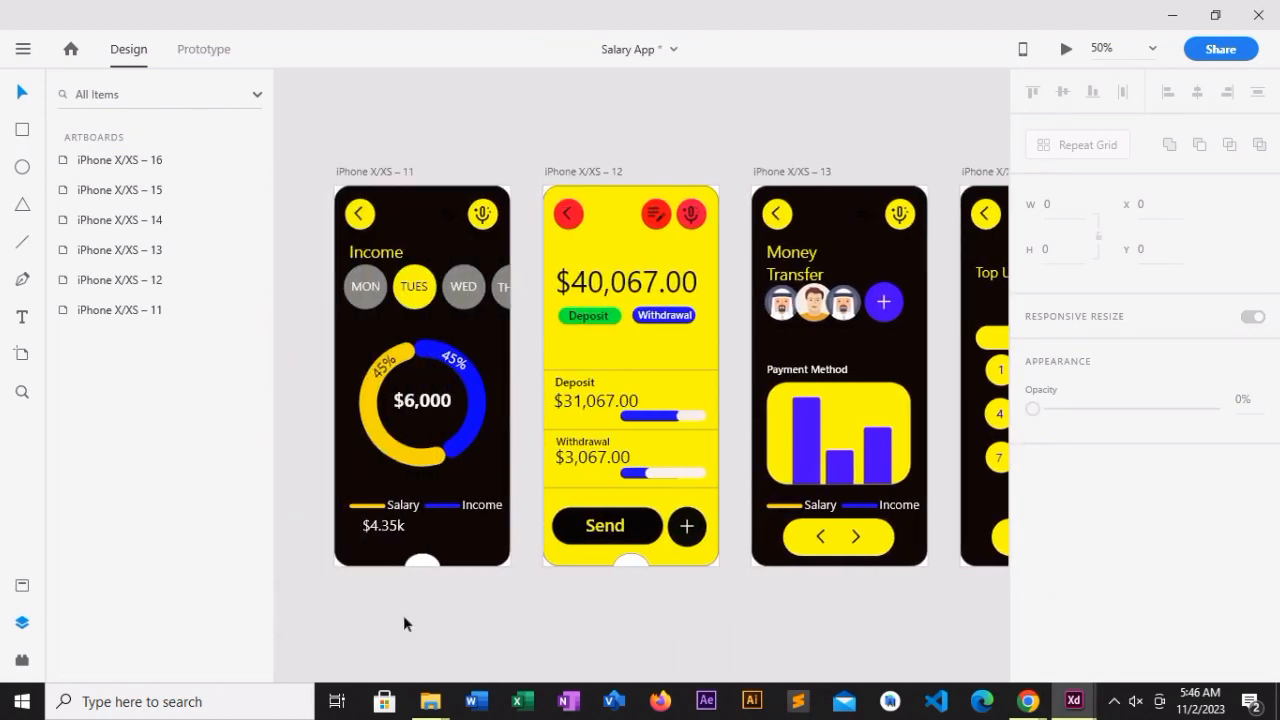
scroll(971, 631, "right", 3)
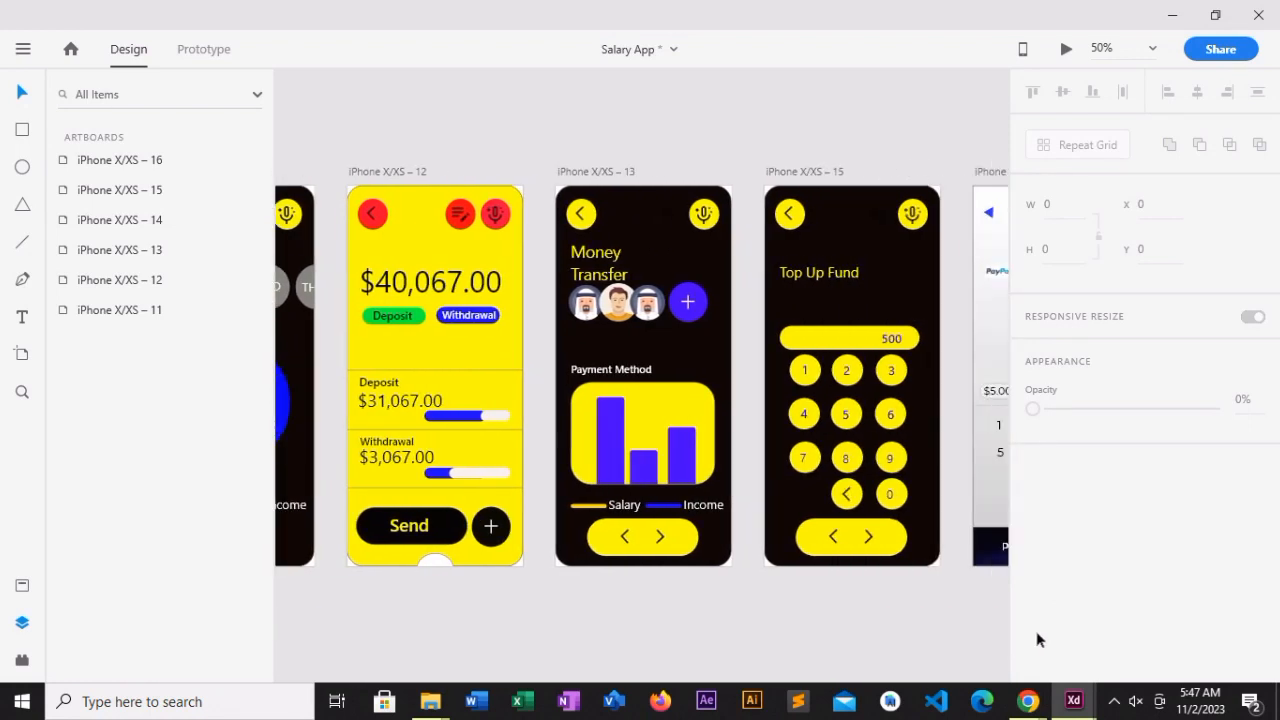
- Link the background rectangle of the Top Up Fund screen to the Send Money artboard, iPhone X/XS – 14, as a tap transition
left_click(940, 437)
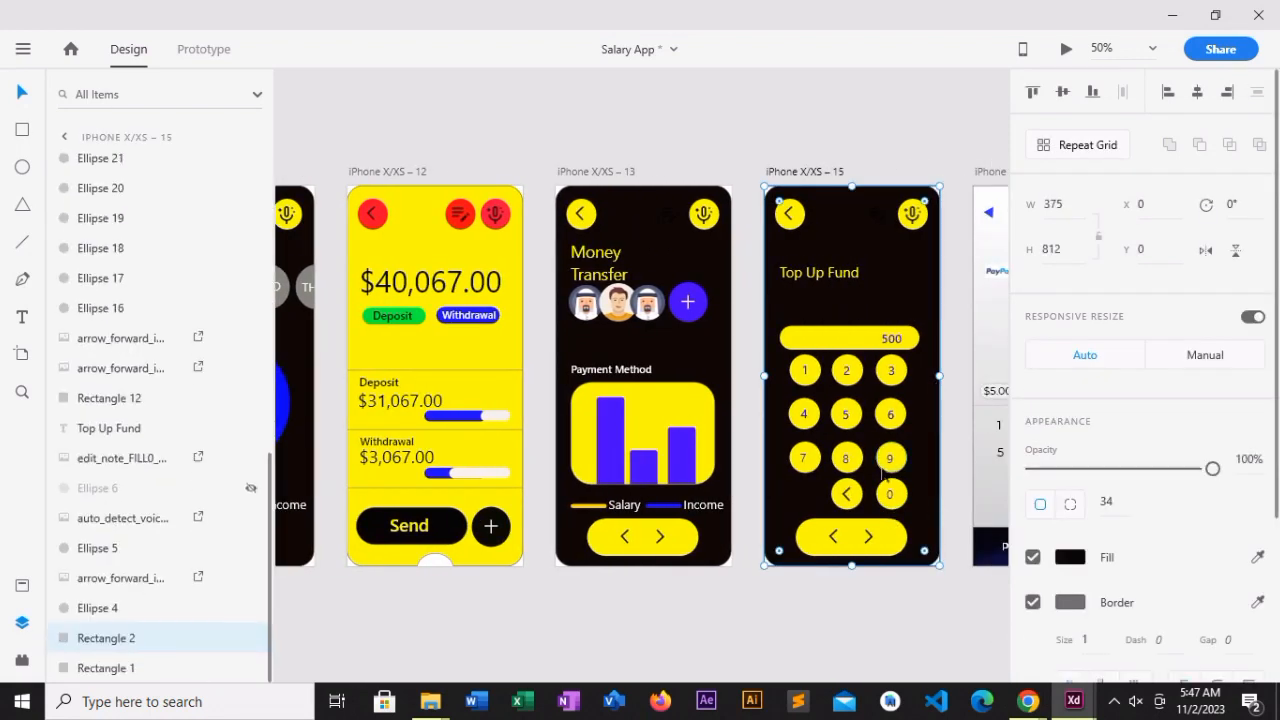
left_click(186, 49)
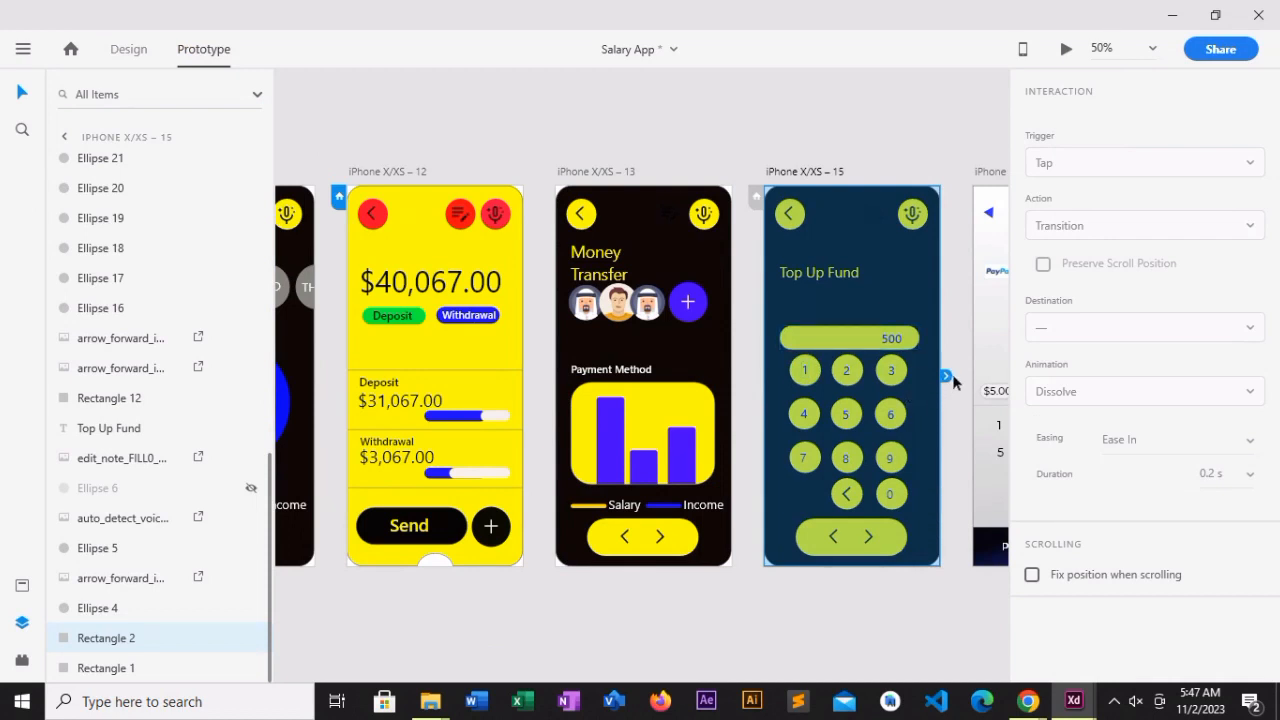
left_click_drag(947, 376, 990, 377)
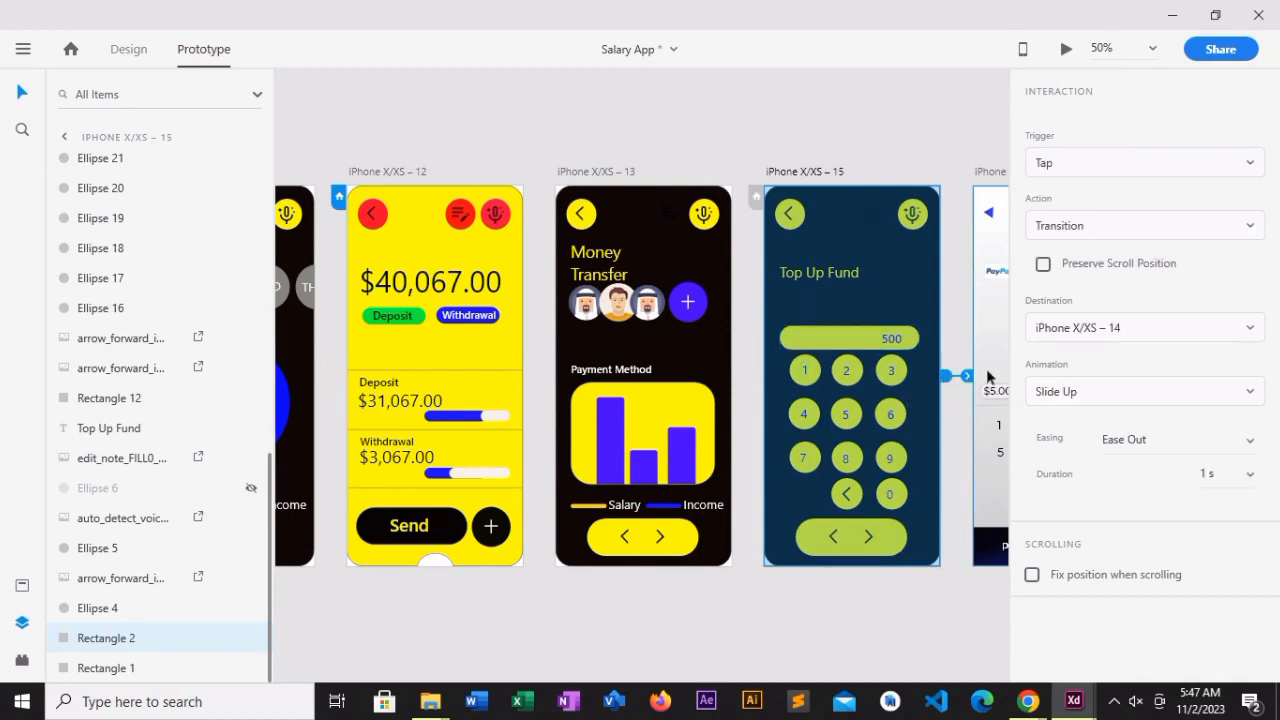
left_click(921, 597)
scroll(1003, 585, "right", 5)
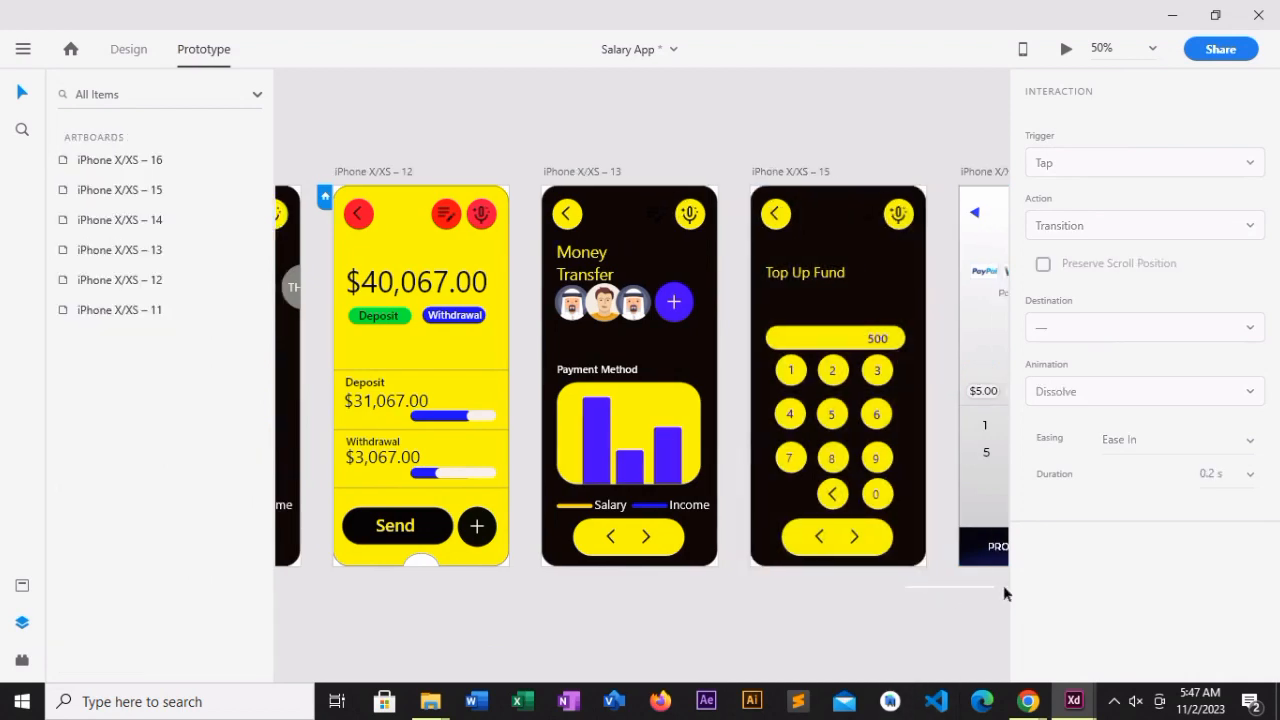
- Set the link from Top Up Fund to Send Money to preserve scroll position, with Push Left animation and Snap easing
left_click(633, 216)
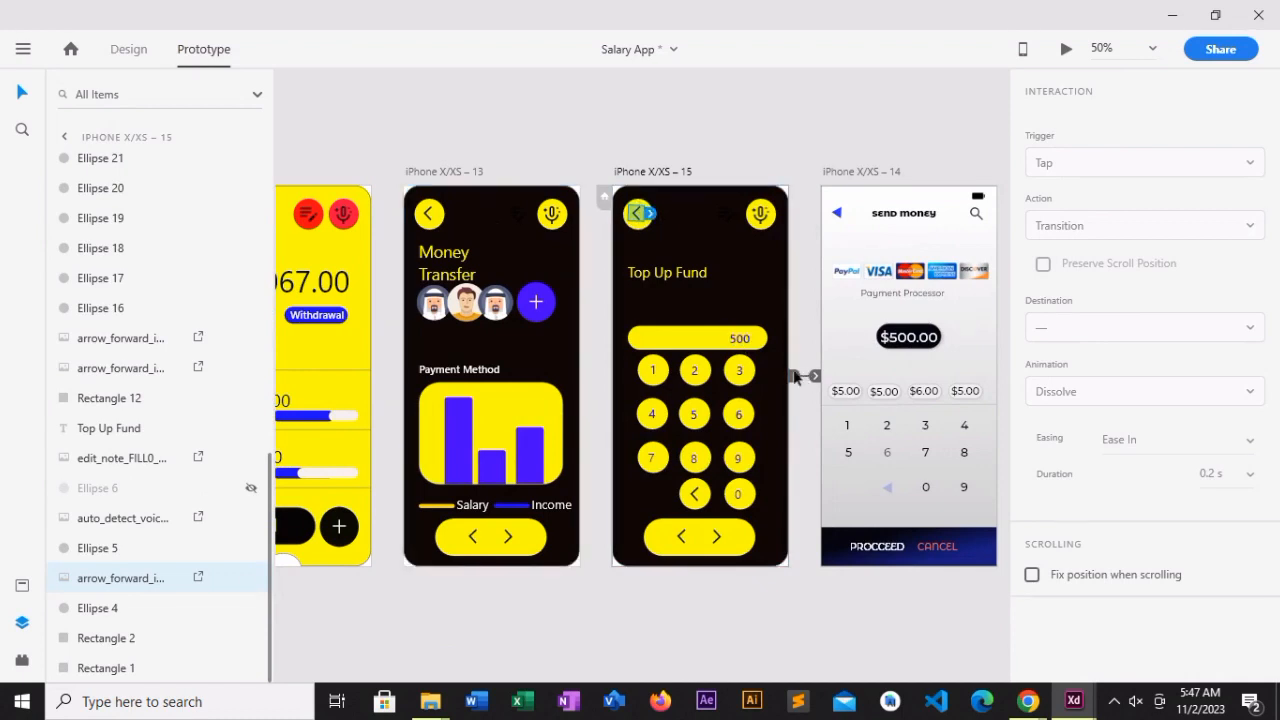
left_click_drag(795, 376, 840, 378)
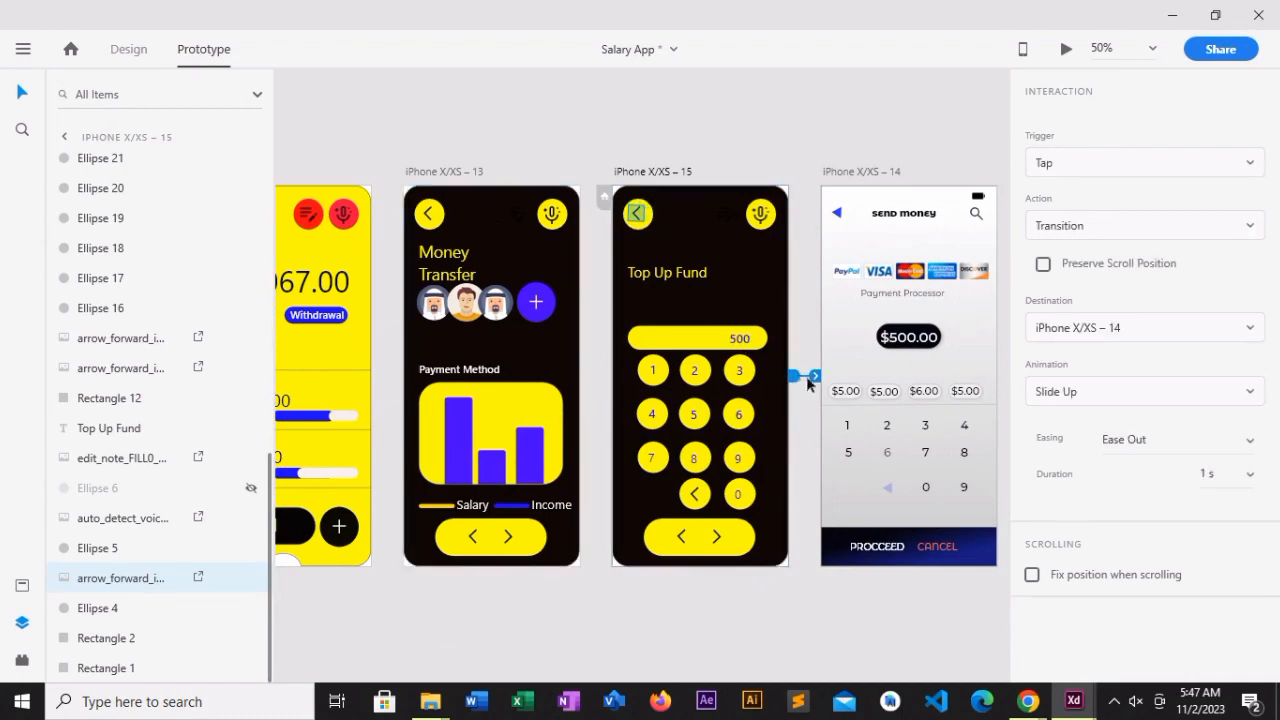
left_click(1226, 236)
left_click(1232, 222)
left_click(1045, 265)
left_click(1251, 394)
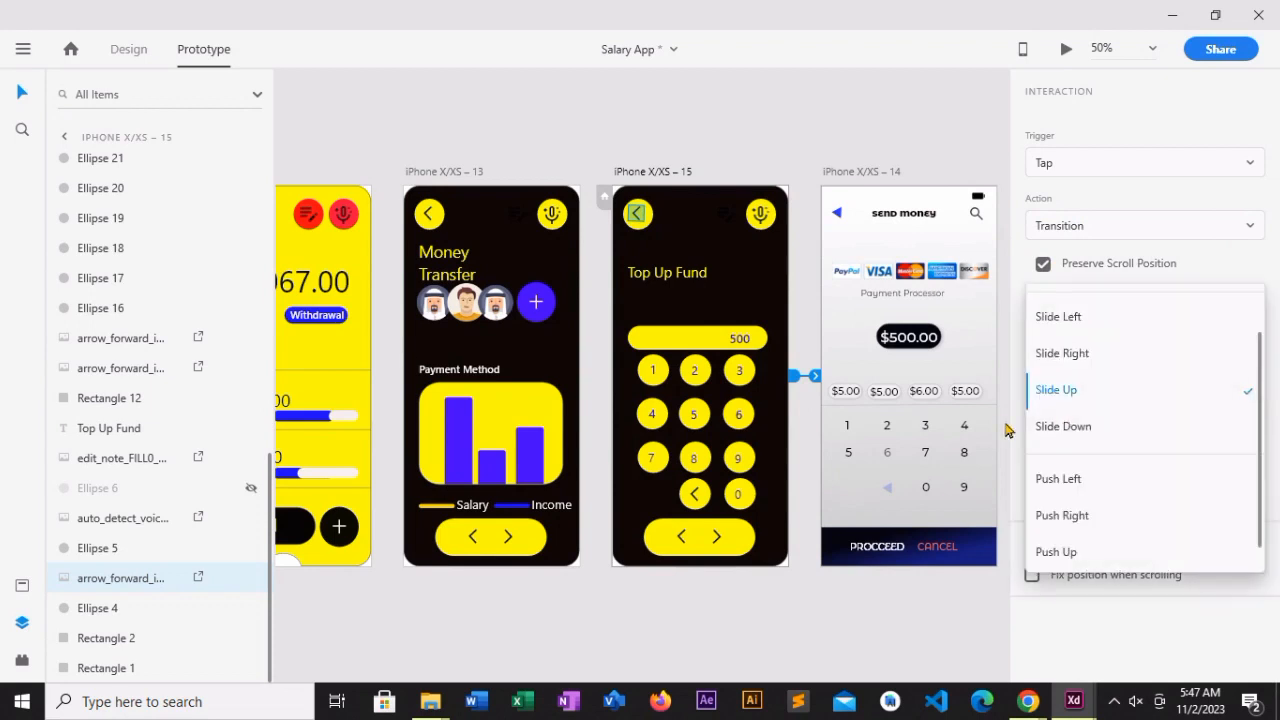
left_click(1099, 479)
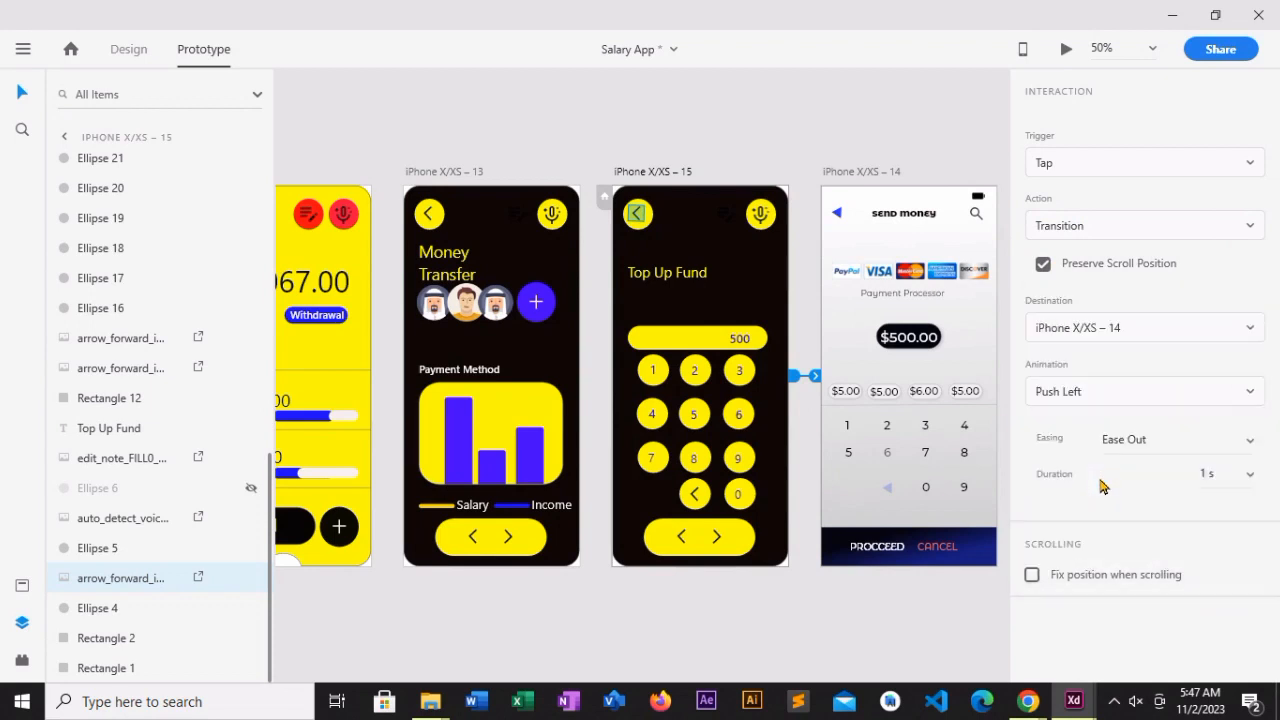
left_click(1249, 446)
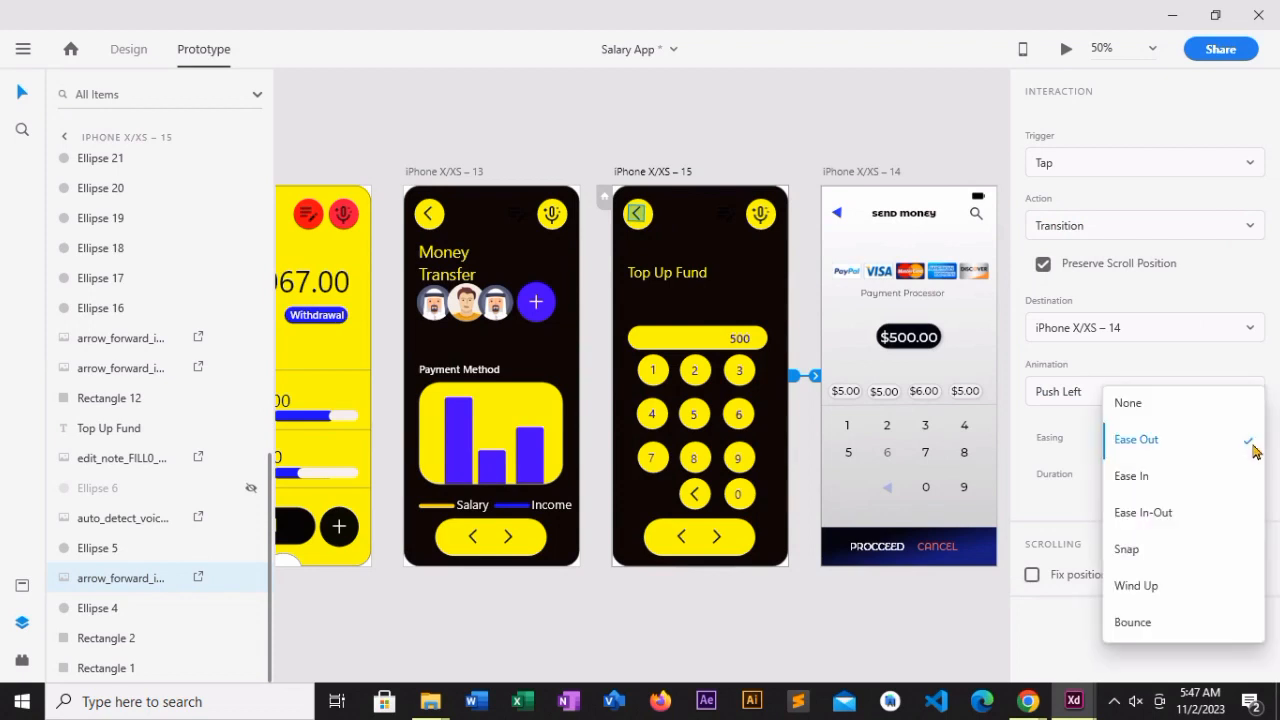
left_click(1187, 559)
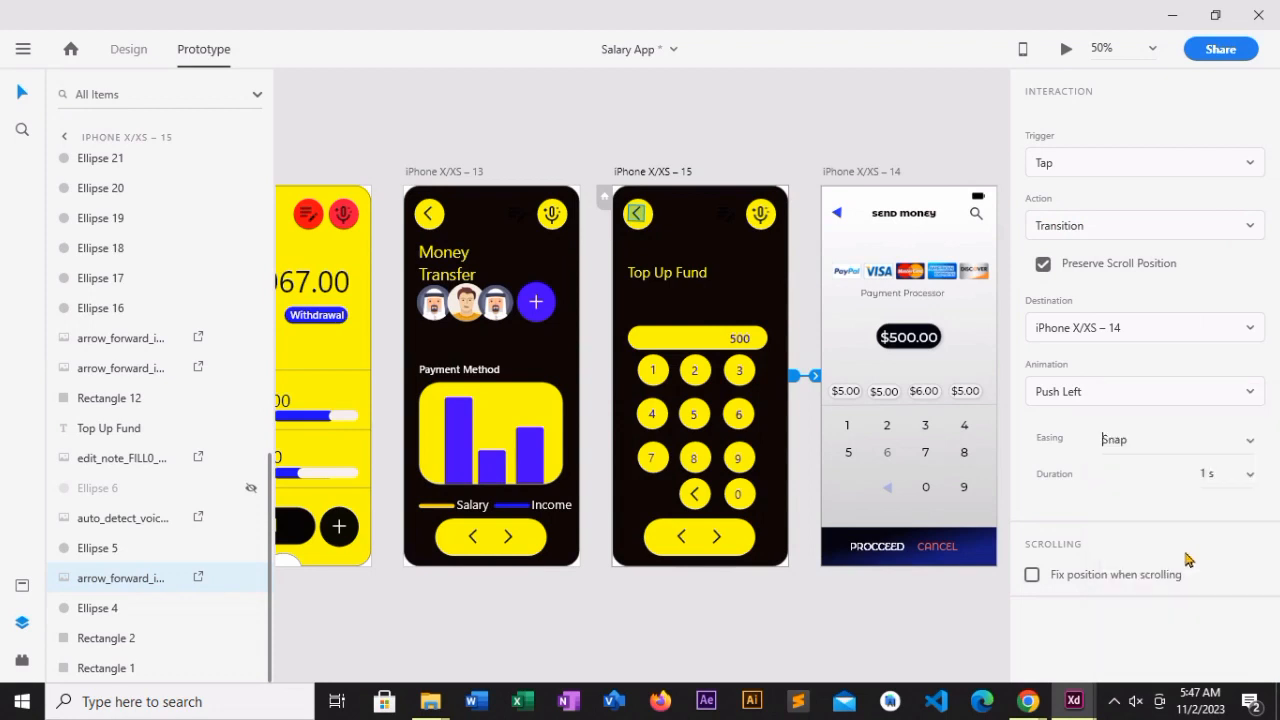
- Link the round back button on the Top Up Fund screen to the Money Transfer artboard, iPhone X/XS – 13
left_click(866, 481)
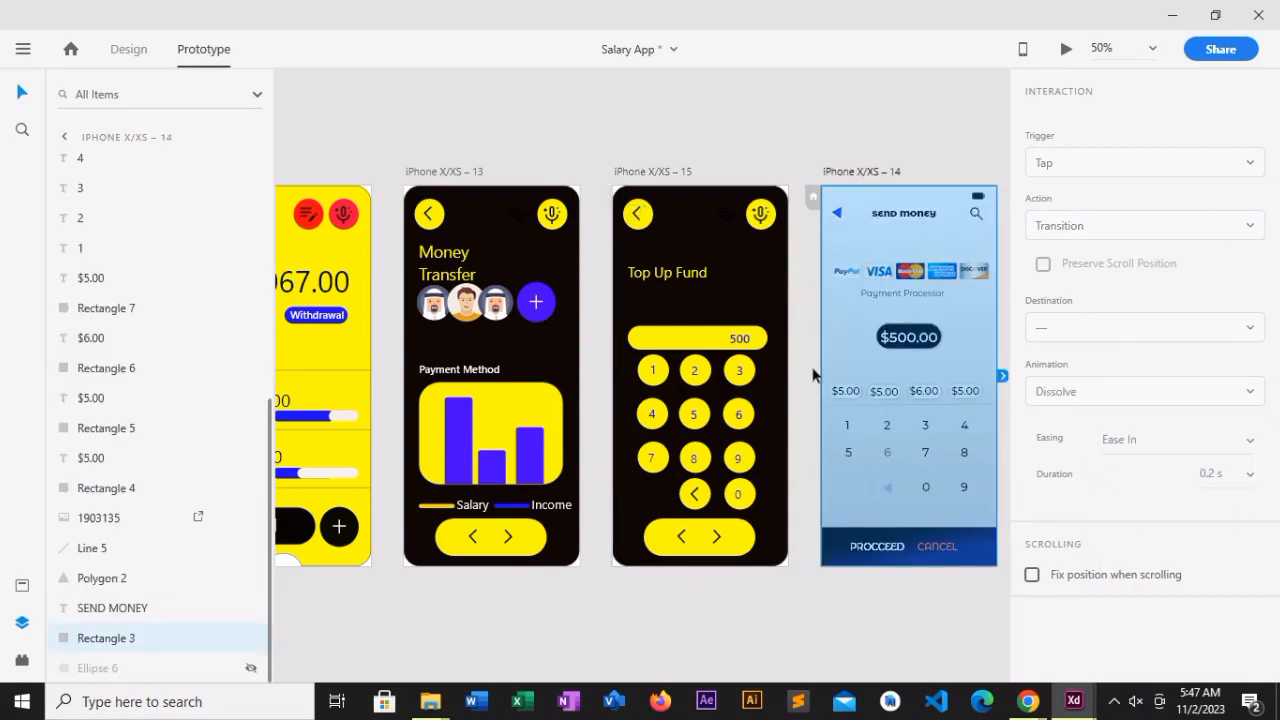
left_click(705, 198)
left_click(645, 213)
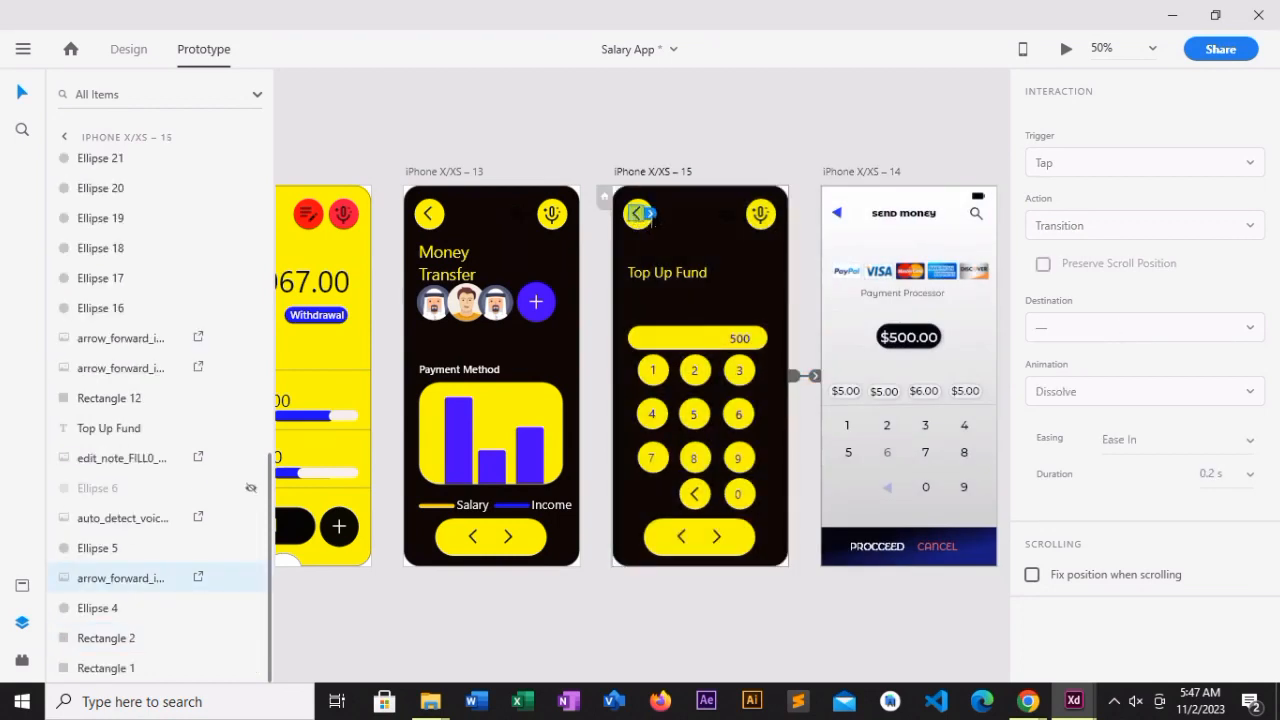
left_click(647, 230)
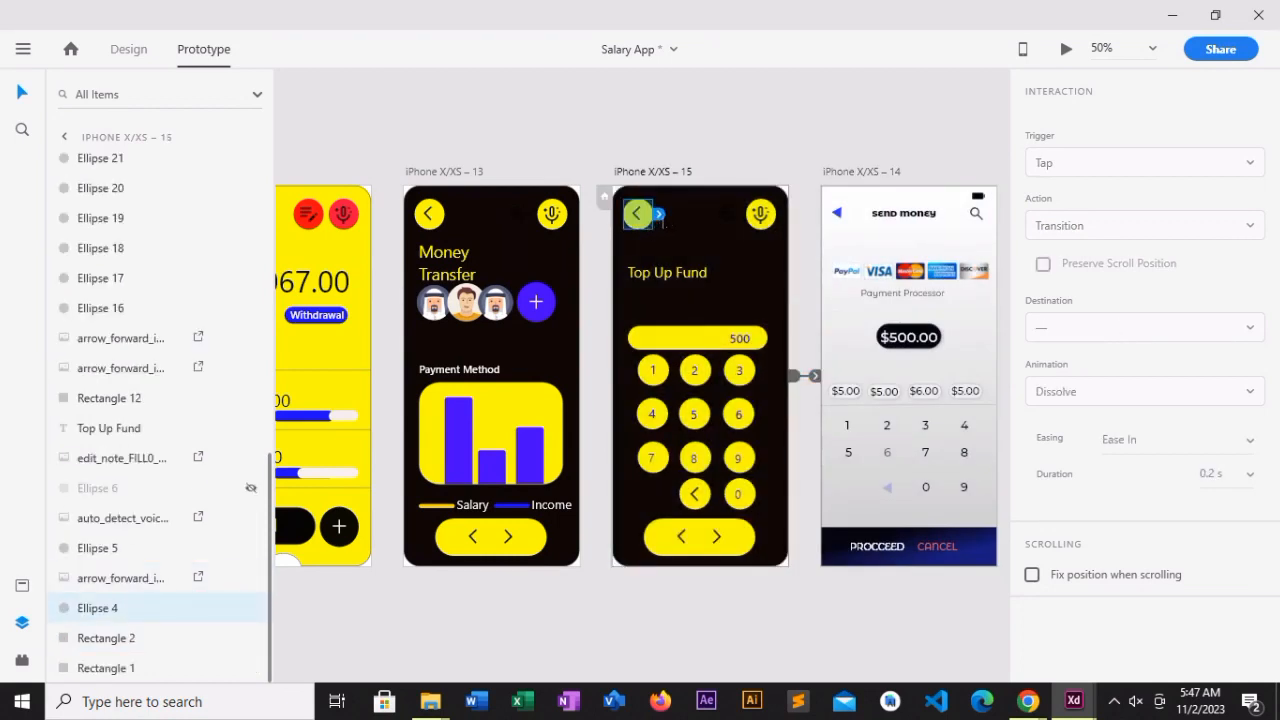
left_click_drag(658, 214, 533, 304)
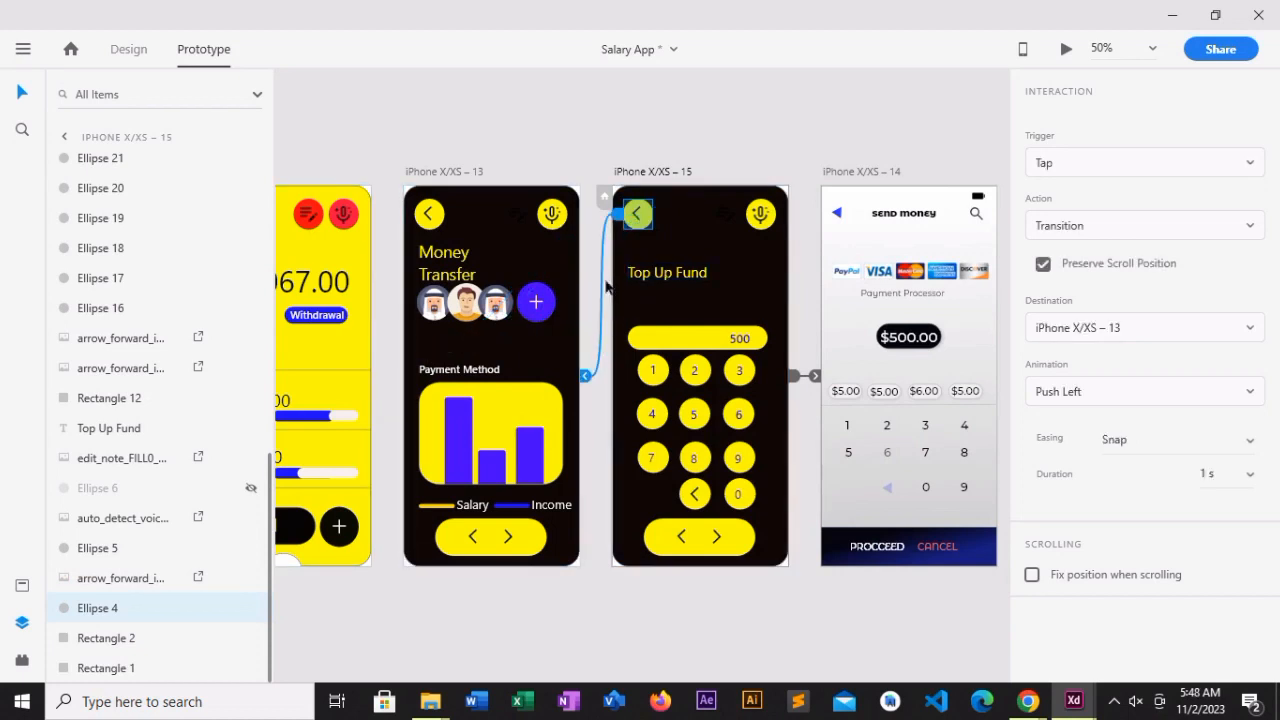
- Link the microphone icon on the Top Up Fund screen back to the Income screen
left_click(637, 214)
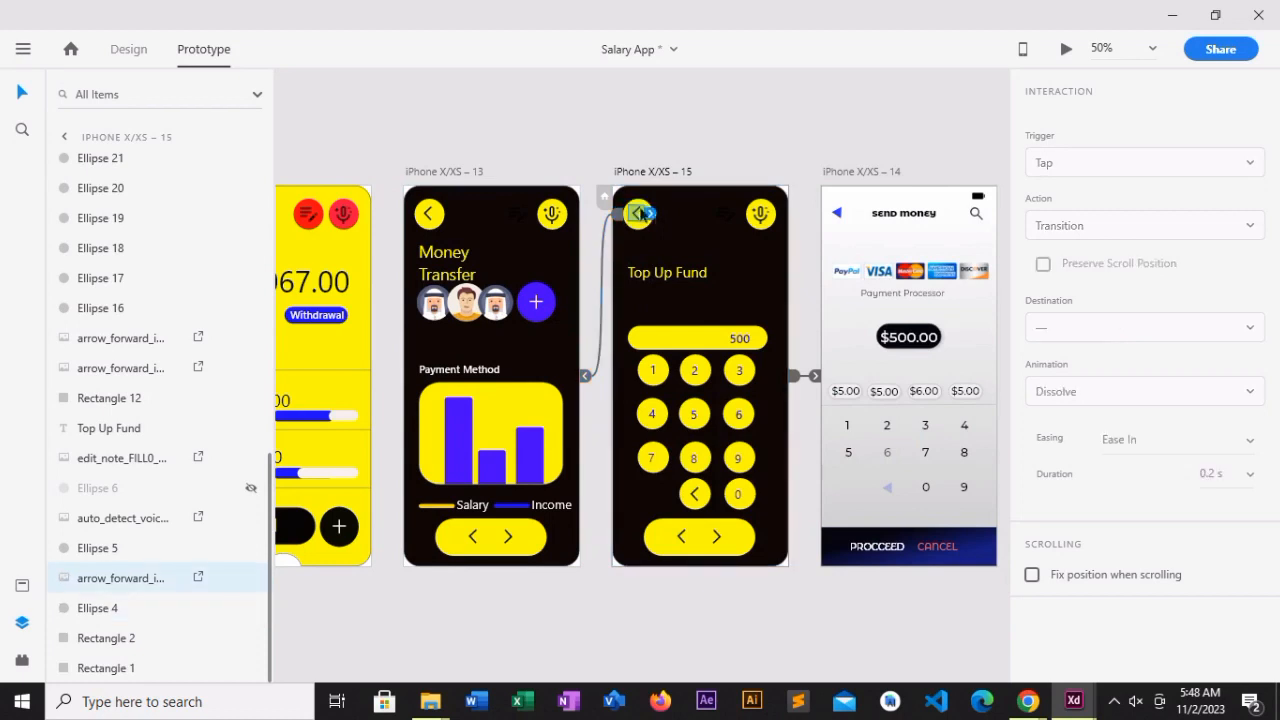
left_click(759, 218)
left_click(727, 213)
left_click(755, 229)
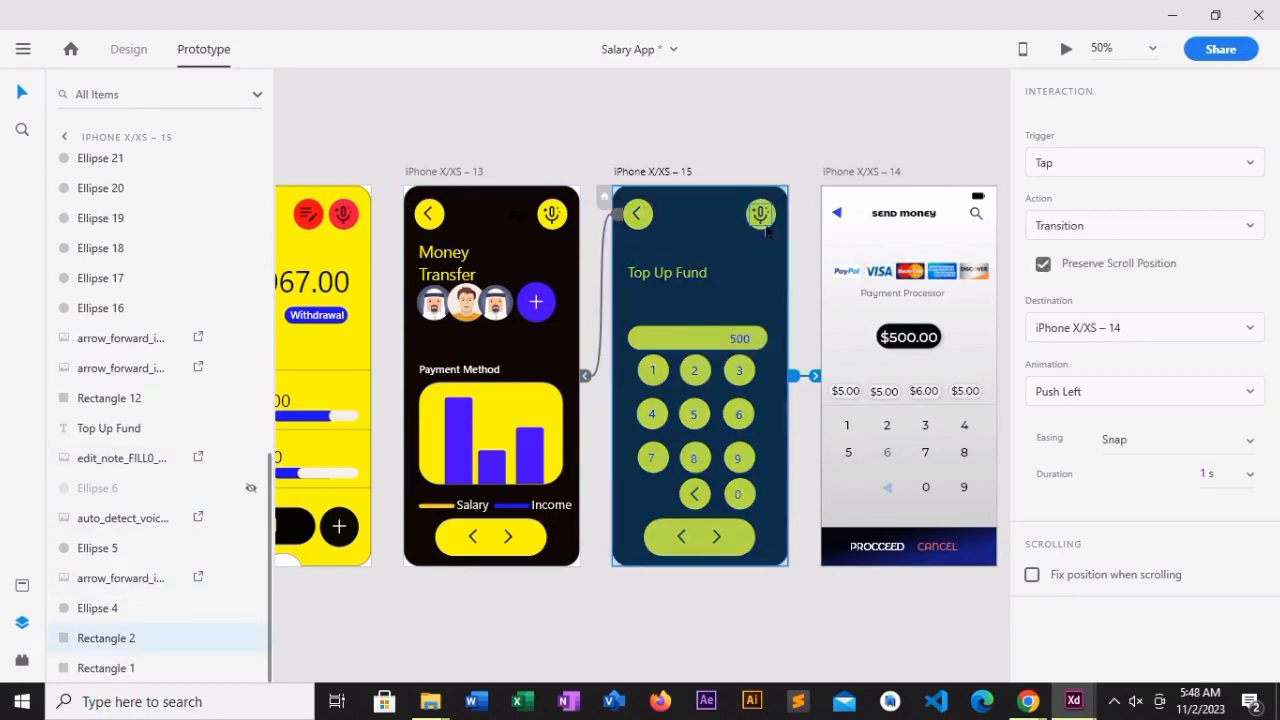
left_click(761, 222)
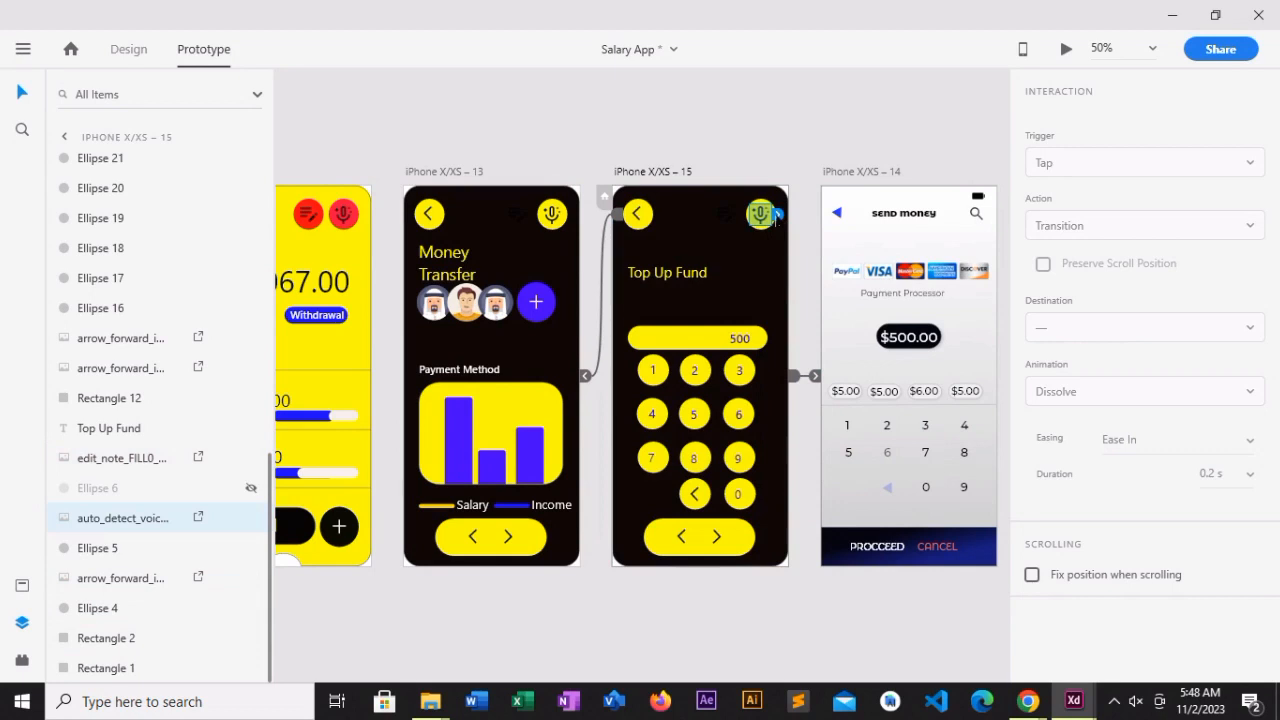
left_click_drag(777, 216, 482, 377)
scroll(1000, 600, "right", 5)
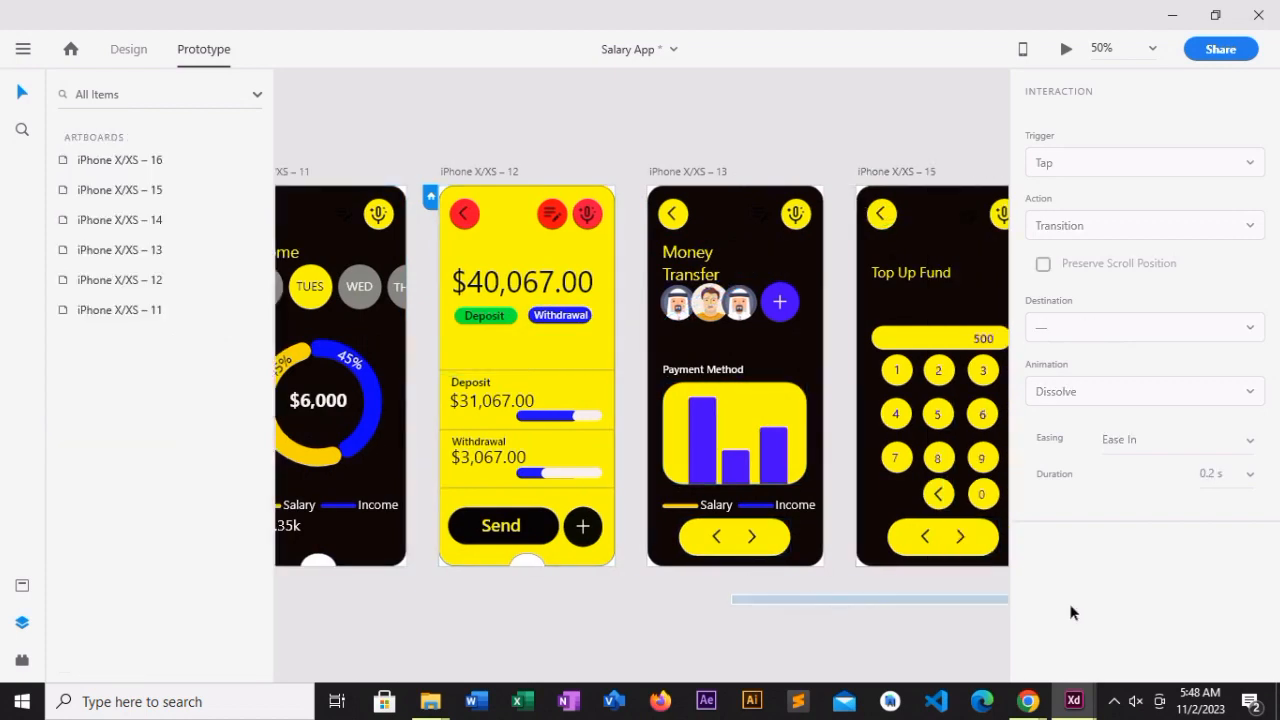
- Link the blue plus button on the Money Transfer screen to the Top Up Fund artboard, iPhone X/XS – 15
left_click(777, 330)
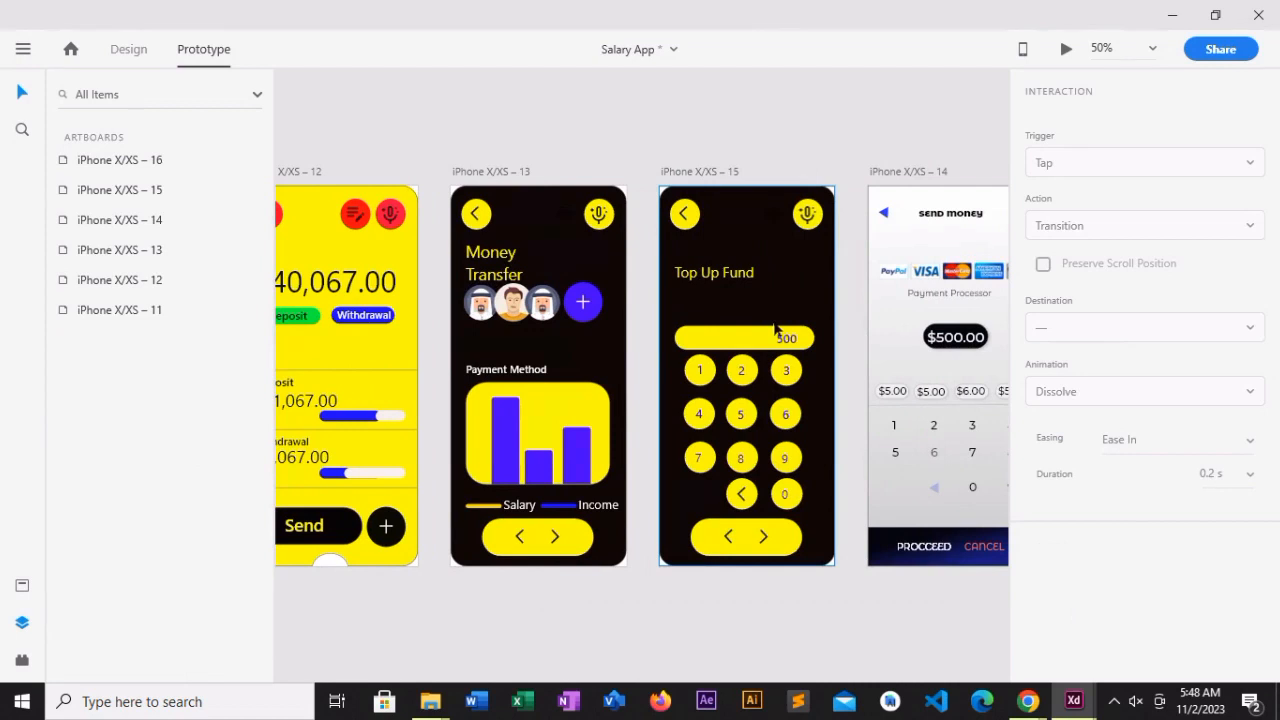
left_click(812, 408)
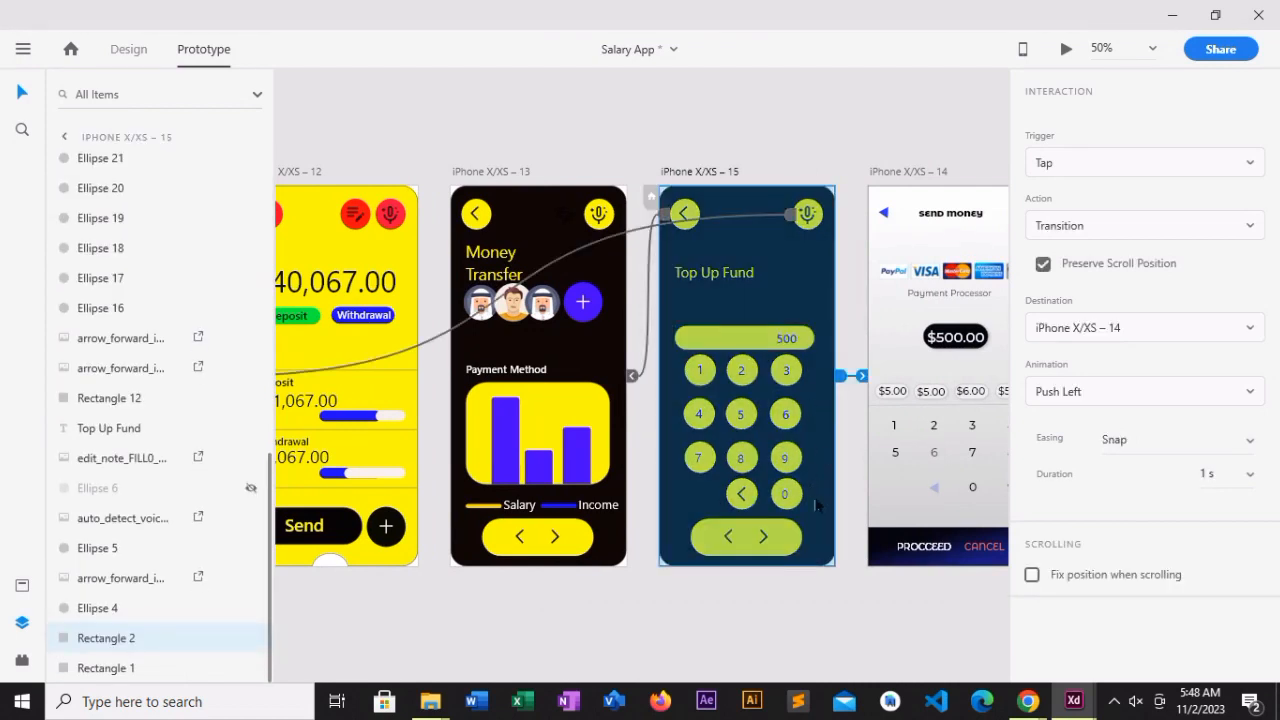
left_click(580, 571)
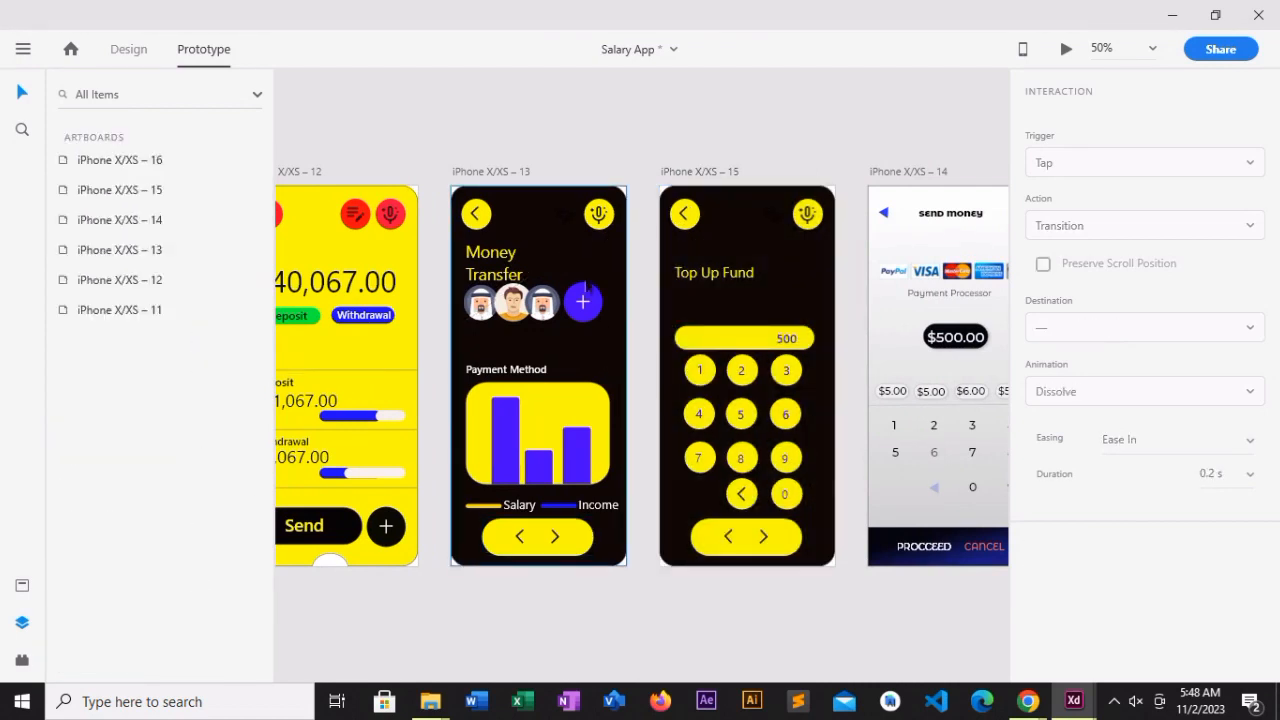
left_click(595, 303)
left_click_drag(607, 303, 686, 530)
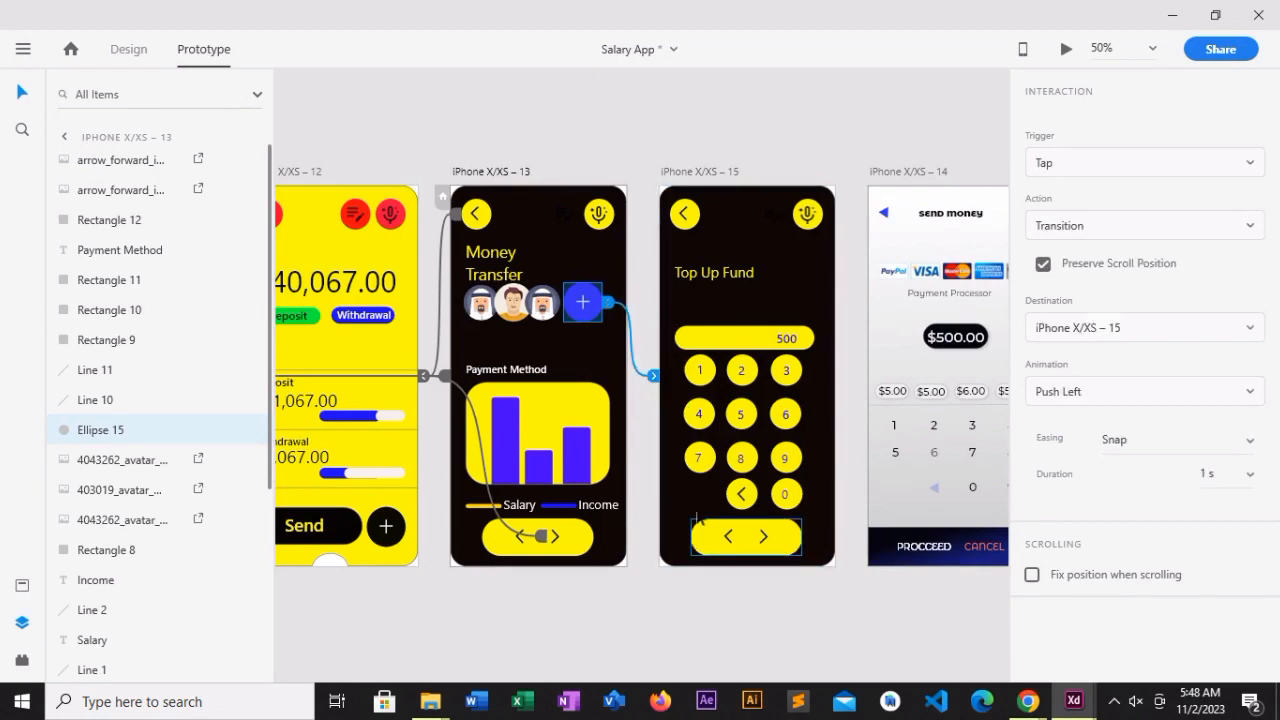
- Link the back arrow in Top Up Fund's lower yellow button to iPhone X/XS – 13 and its forward arrow to iPhone X/XS – 14
left_click(728, 538)
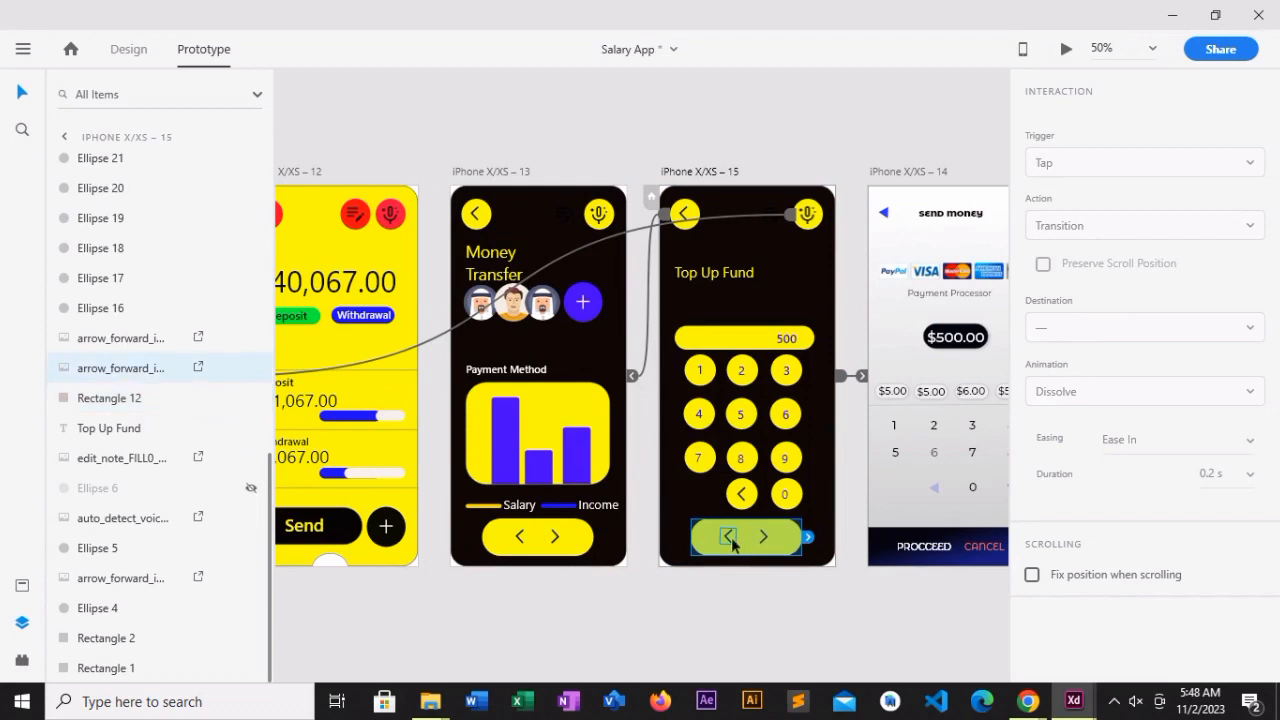
double_click(731, 540)
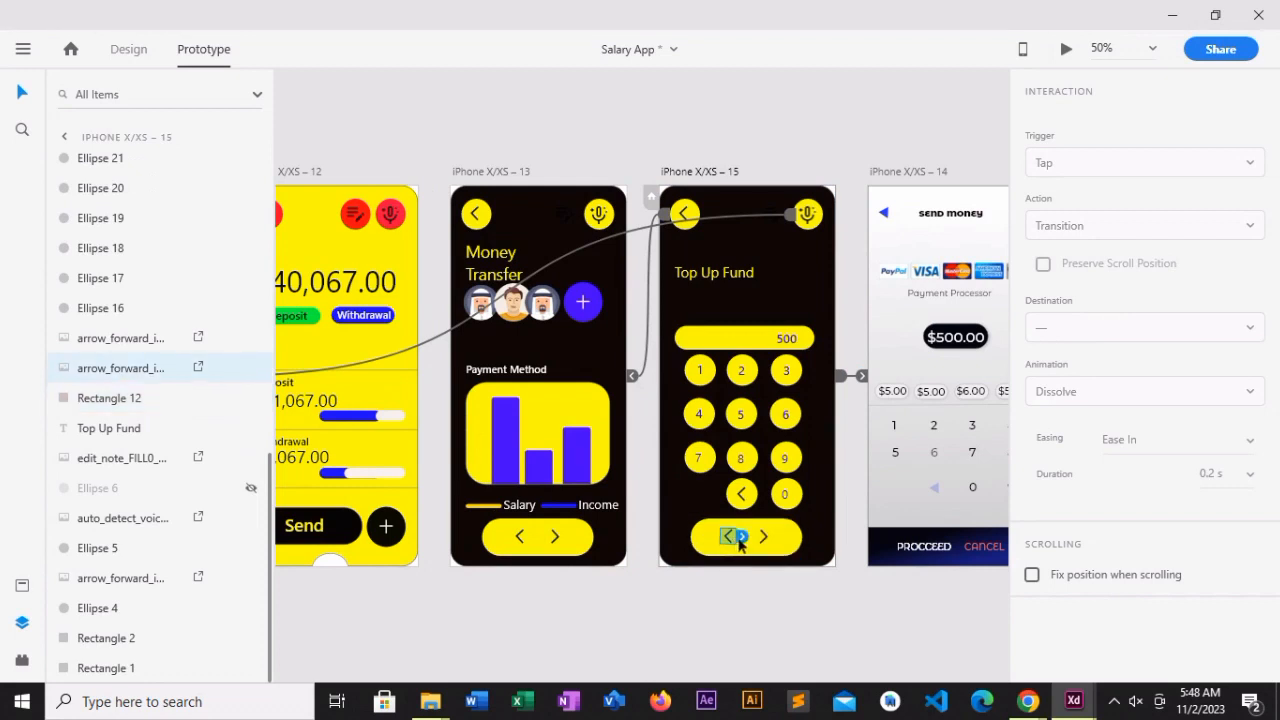
left_click_drag(741, 543, 592, 541)
left_click(796, 540)
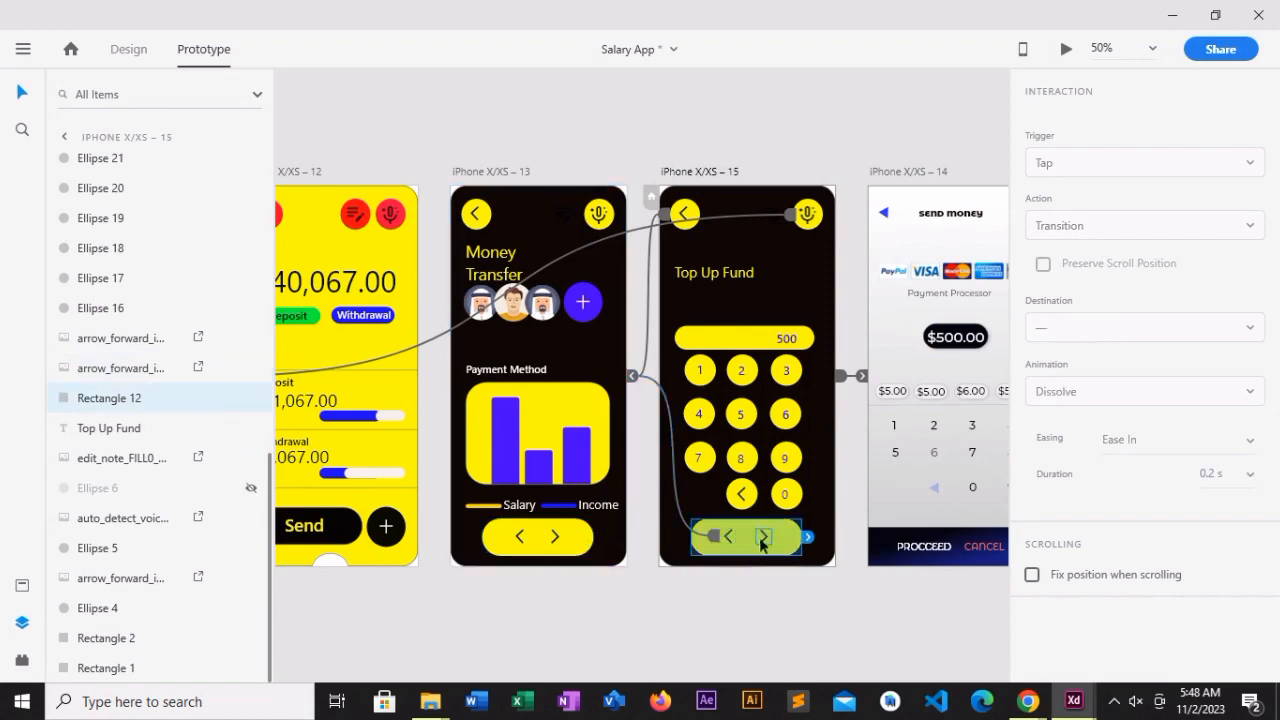
left_click(768, 540)
left_click_drag(777, 540, 868, 398)
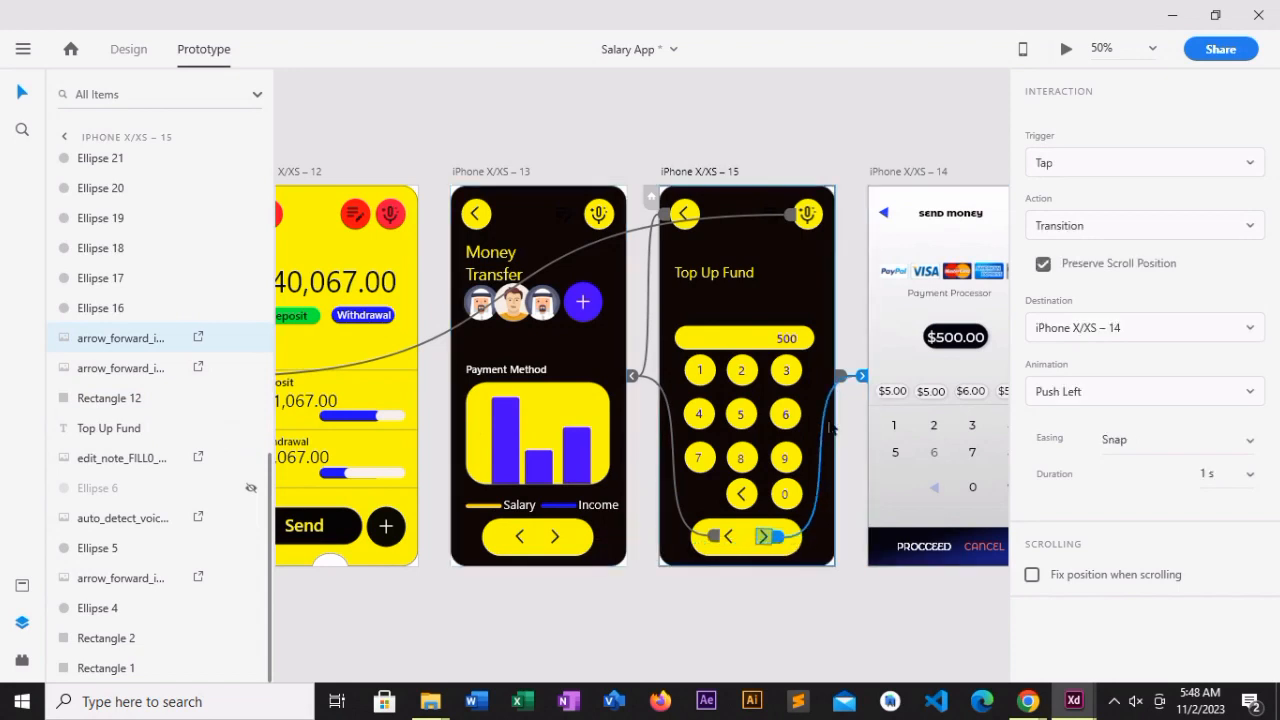
left_click(786, 373)
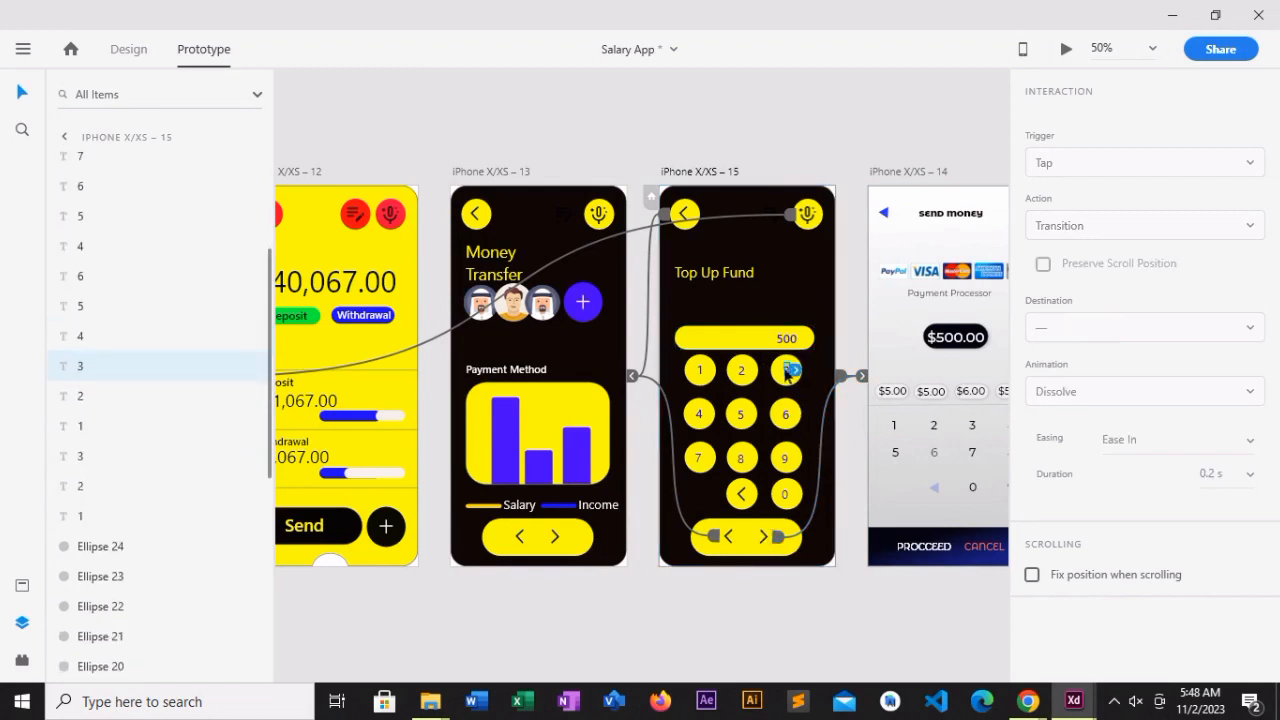
left_click(699, 372)
left_click(712, 342)
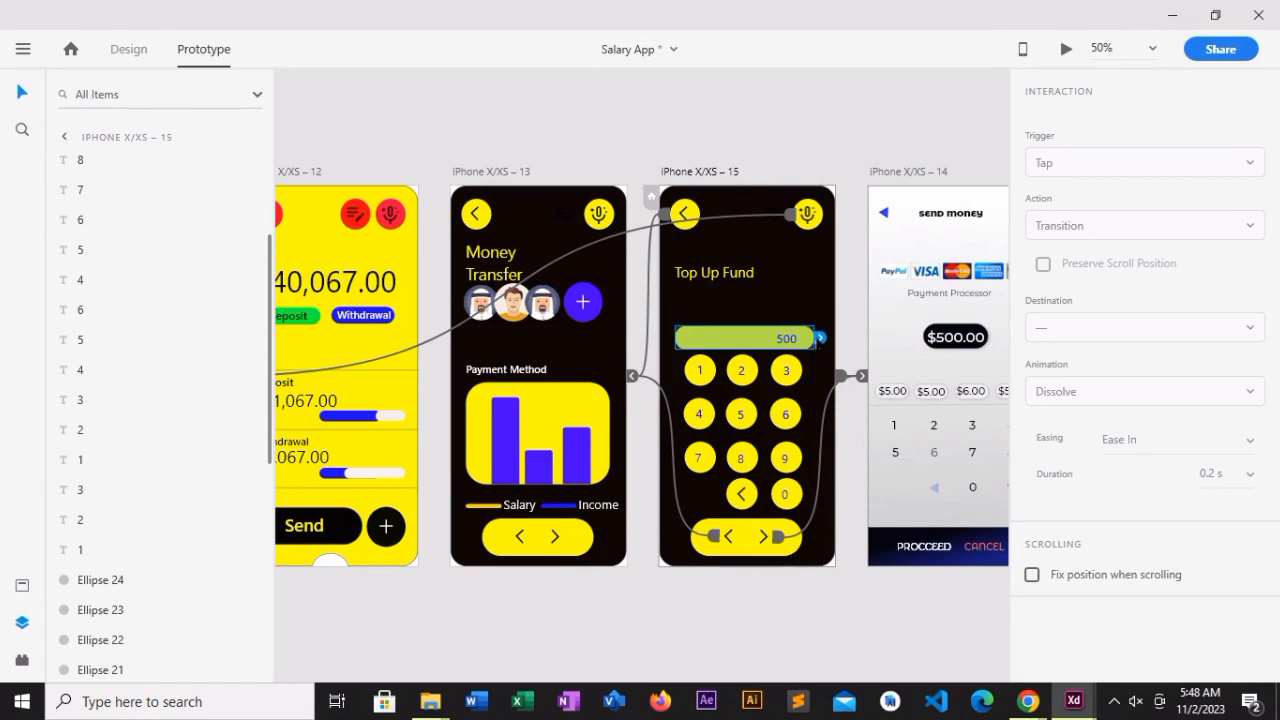
left_click(750, 538)
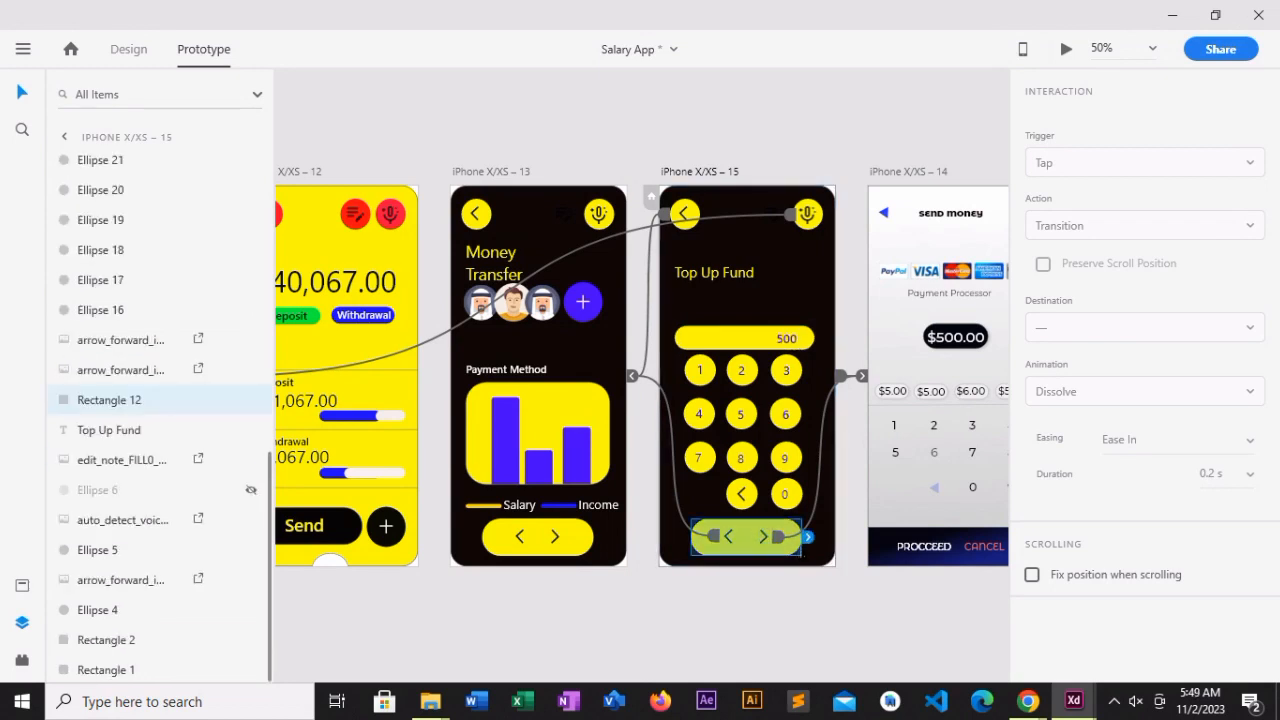
left_click(798, 620)
- Return to design mode and copy the Top Up Fund title onto the lower yellow button at about X 98, Y 730
left_click(128, 49)
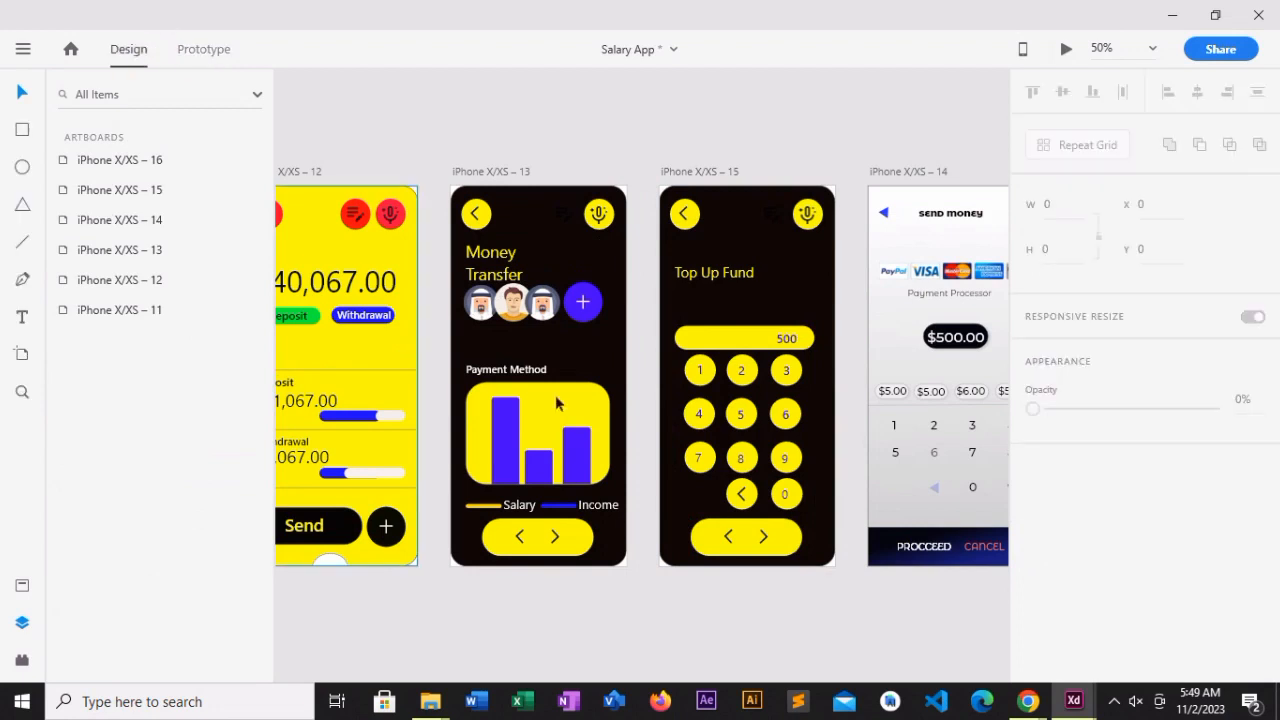
left_click(725, 537)
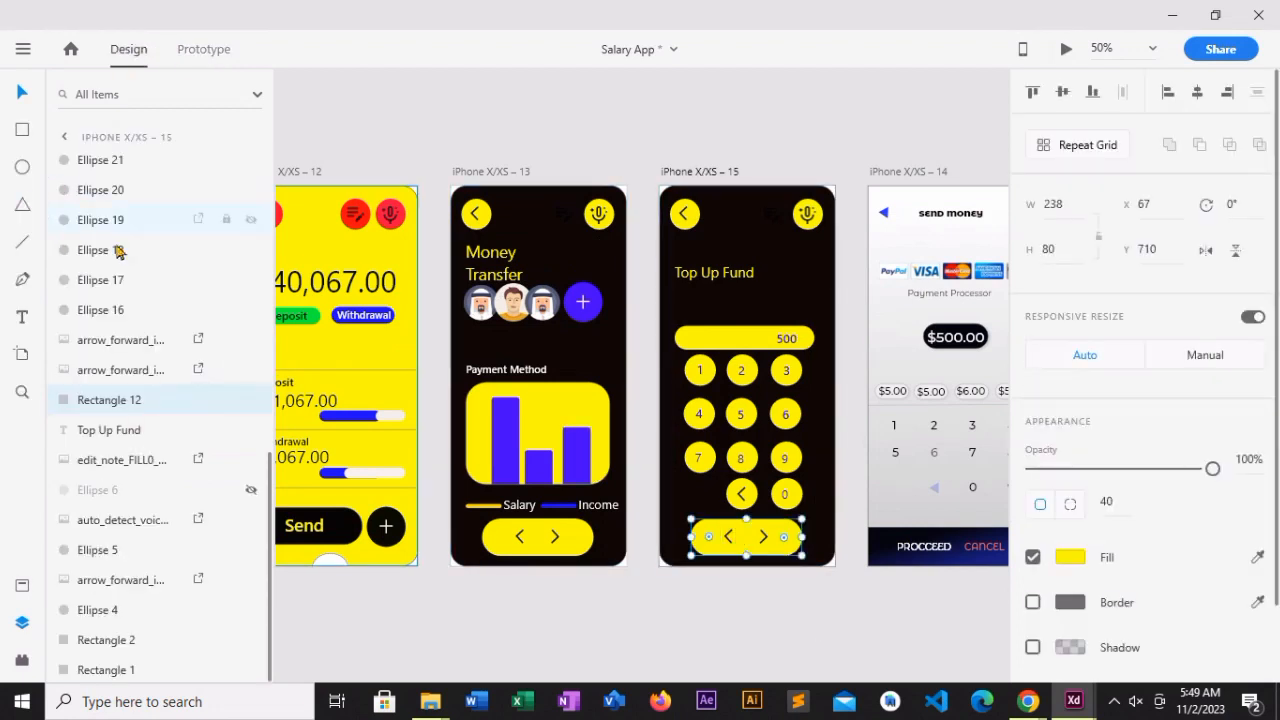
left_click_drag(752, 280, 744, 546)
- Change the fill of the copied Top Up Fund text on the yellow button to a near-black shade
scroll(1275, 455, "down", 4)
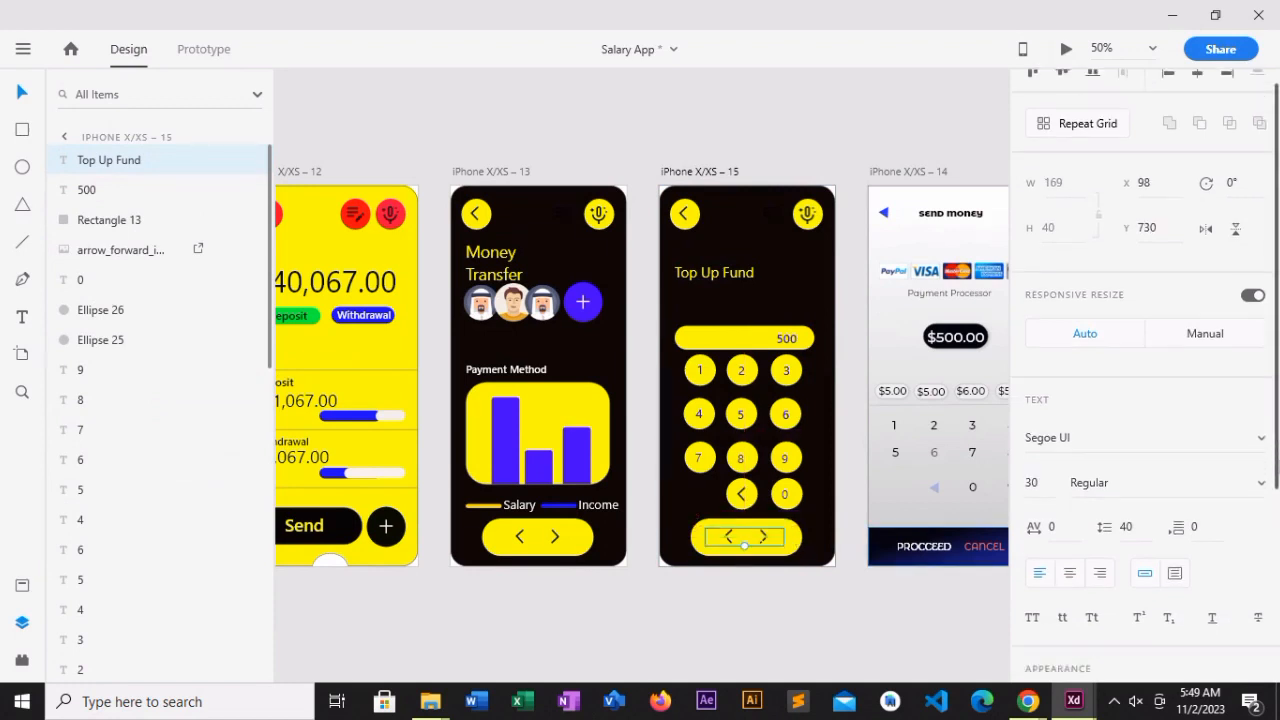
left_click(1068, 578)
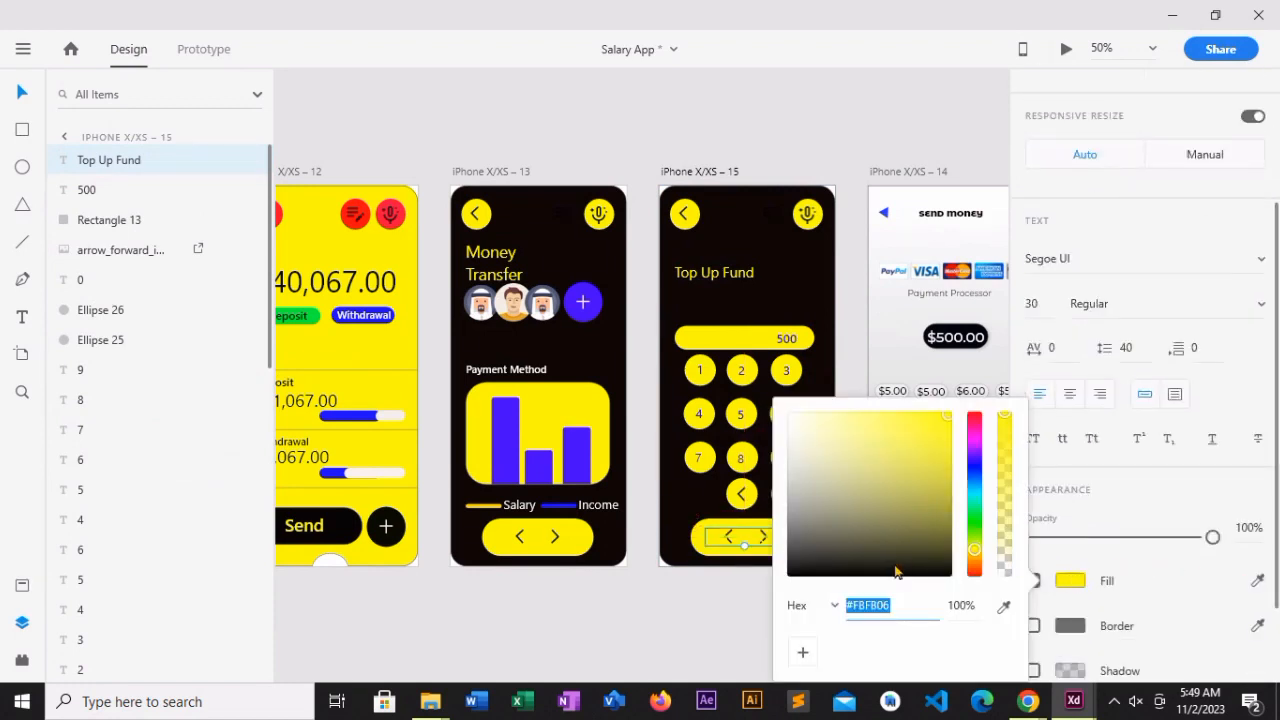
left_click(883, 566)
left_click(728, 579)
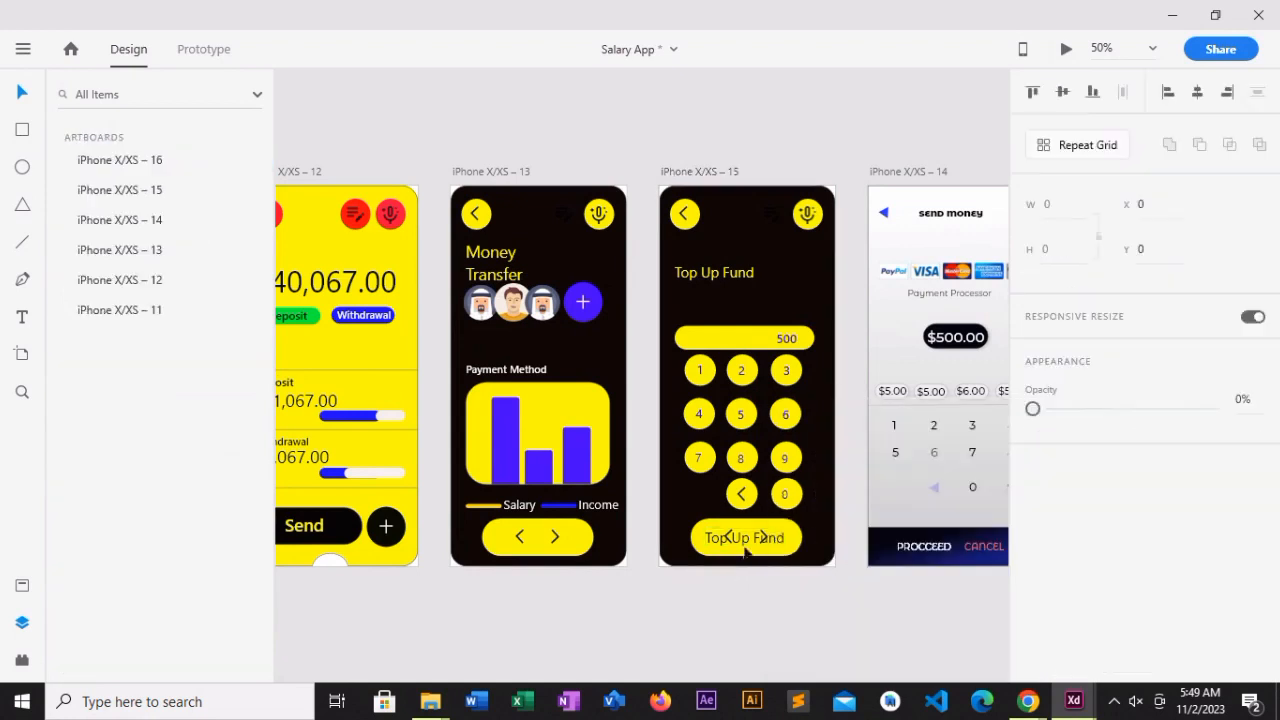
- Change the copied text on the Top Up Fund screen's lower yellow button to Go and move it between the arrows at X 169, Y 727
left_click(757, 539)
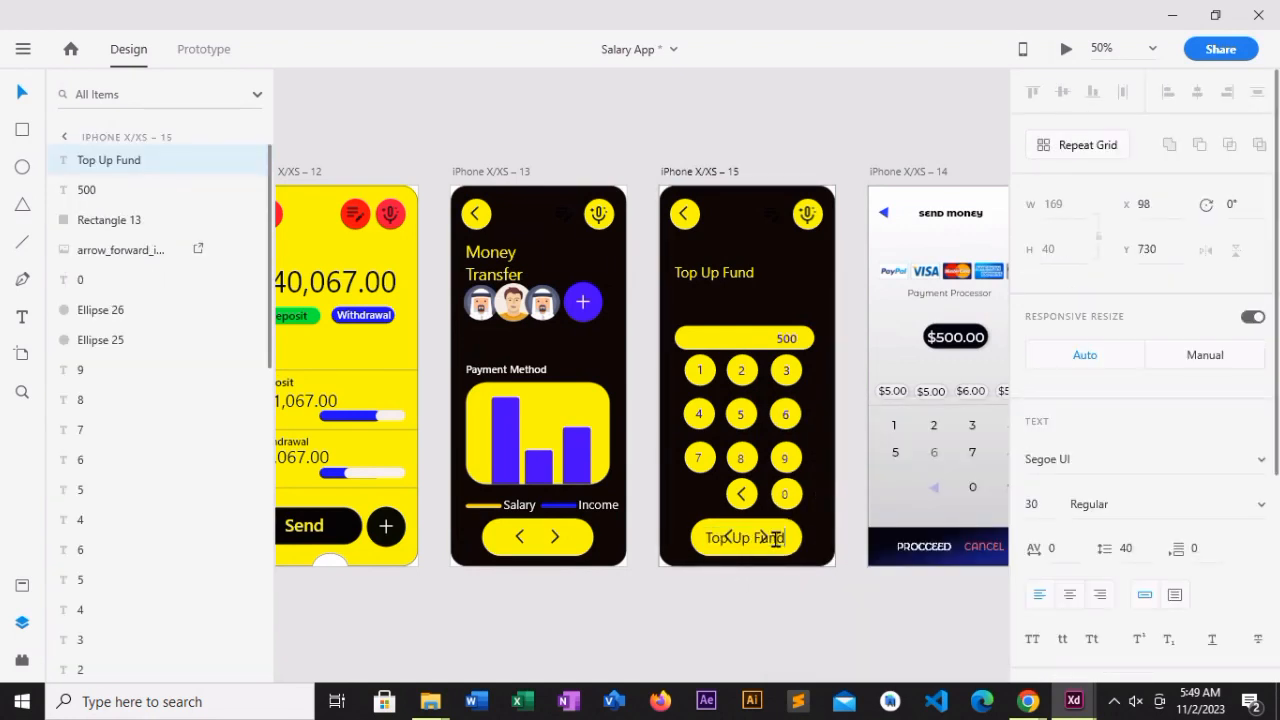
key("BackSpace")
key("BackSpace")
key("BackSpace")
key("BackSpace")
key("BackSpace")
key("BackSpace")
key("BackSpace")
key("BackSpace")
left_click(22, 92)
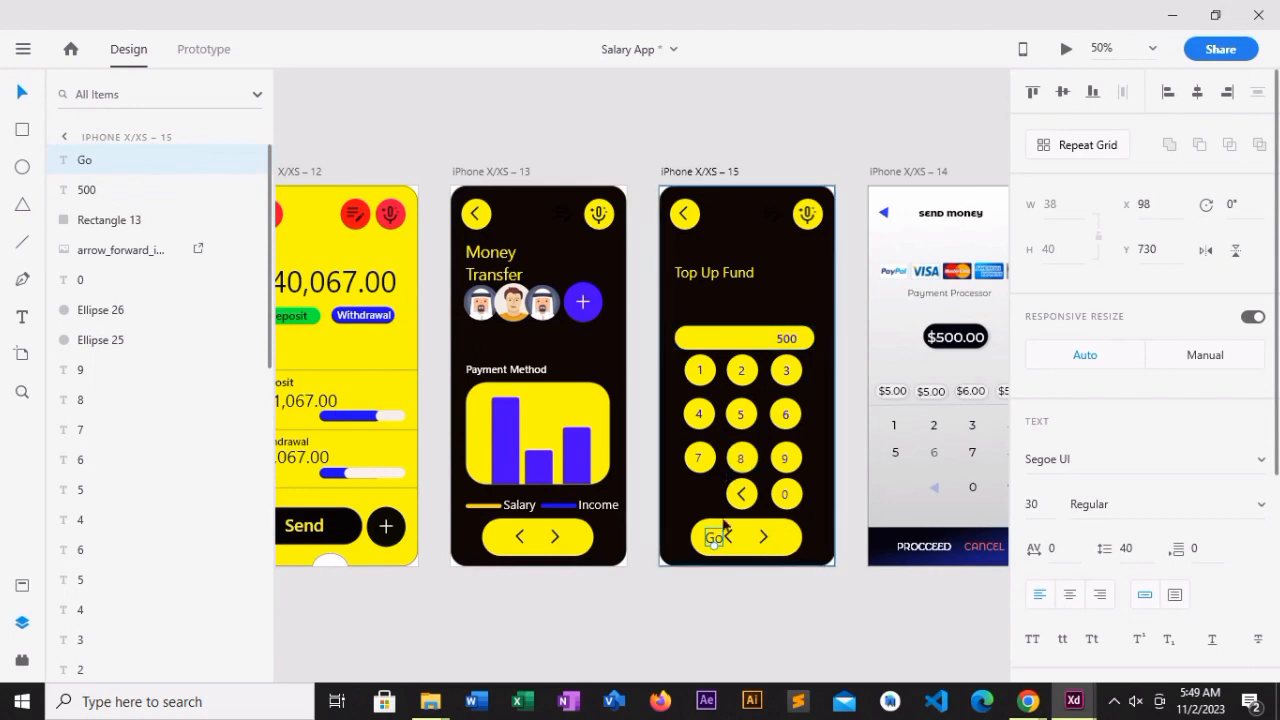
left_click_drag(718, 538, 756, 541)
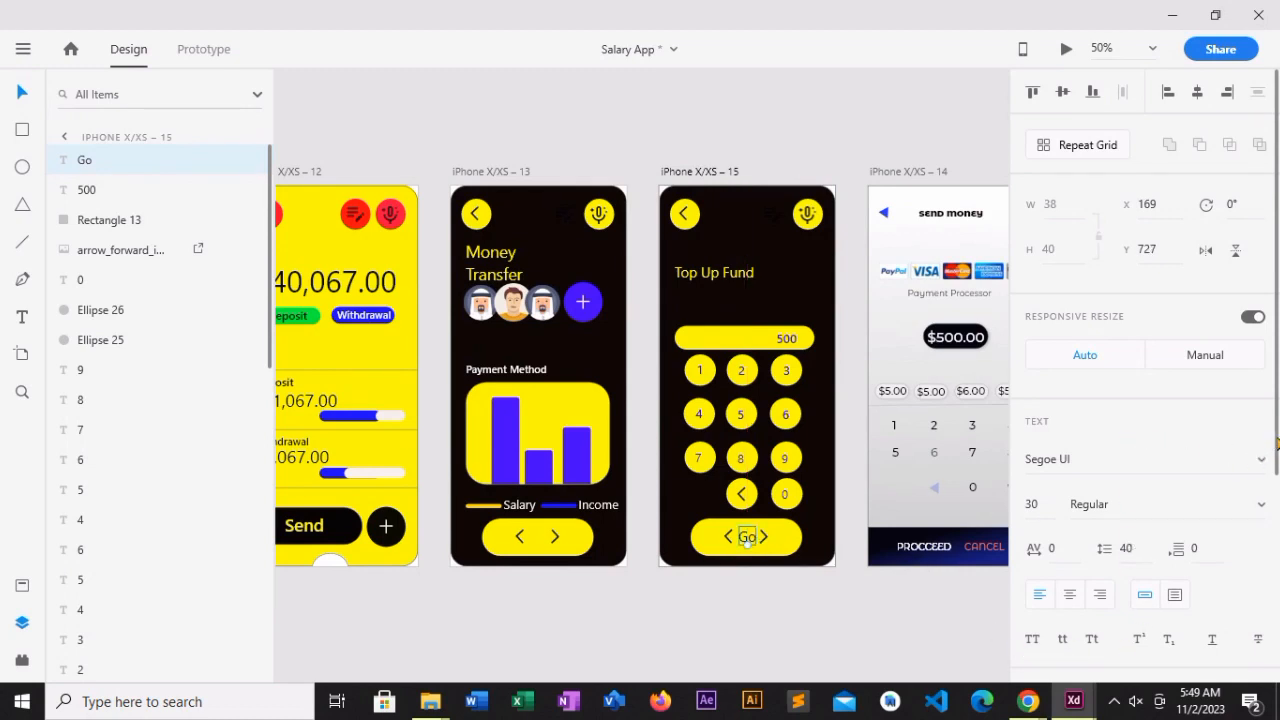
- Set the font weight of the Go label on the lower yellow button to Bold
scroll(1262, 450, "down", 1)
left_click(1252, 440)
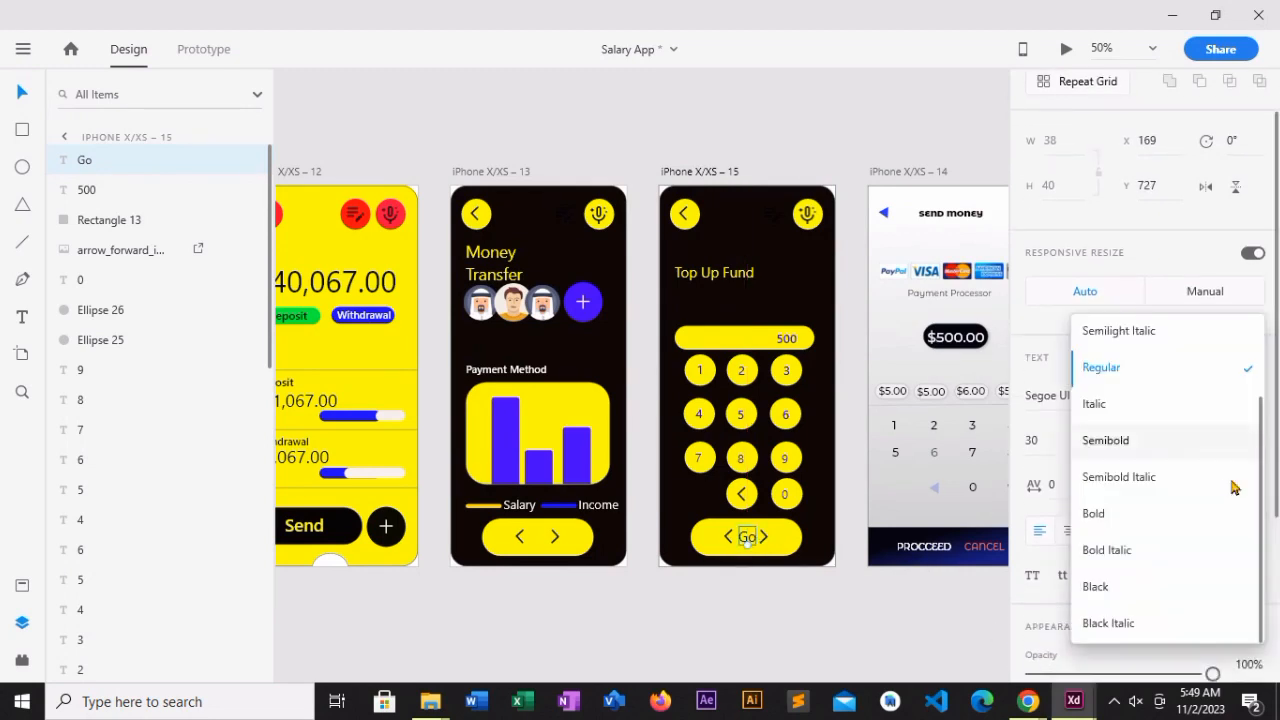
left_click(1137, 516)
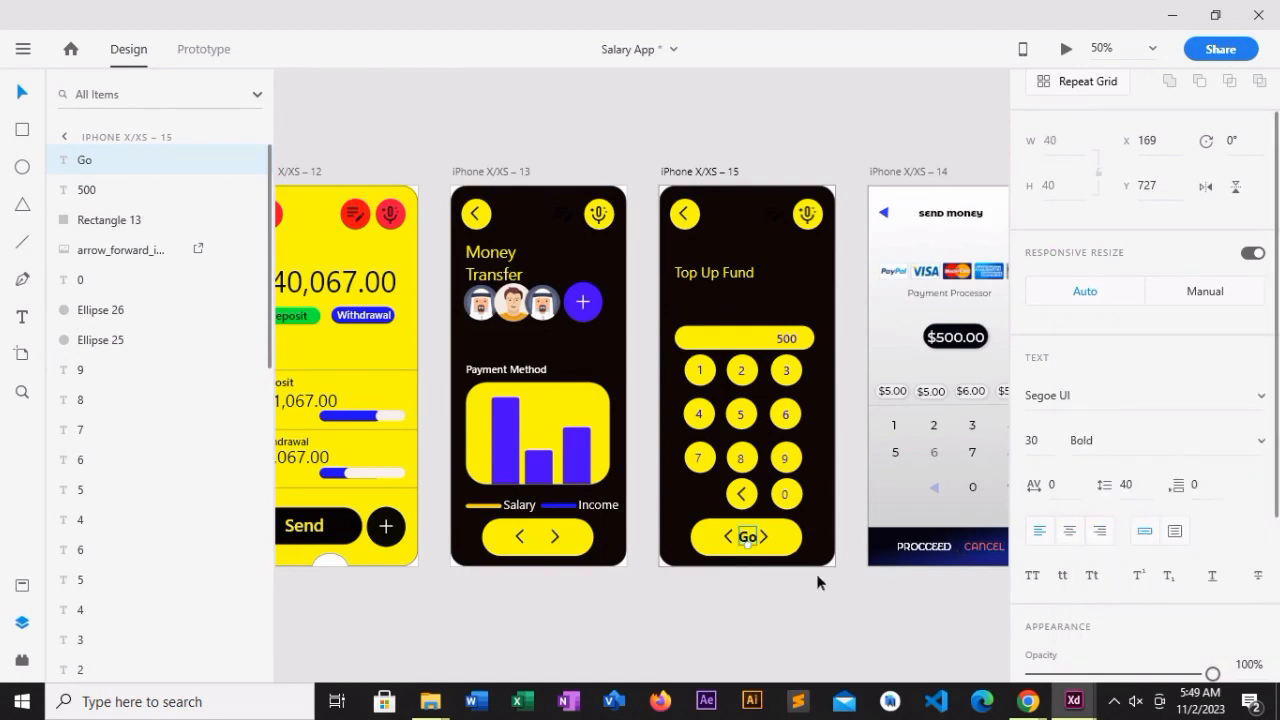
- Duplicate the yellow circle behind the keypad's back arrow and place the copy just below the artboard at about X 1489, Y 821
left_click(757, 497)
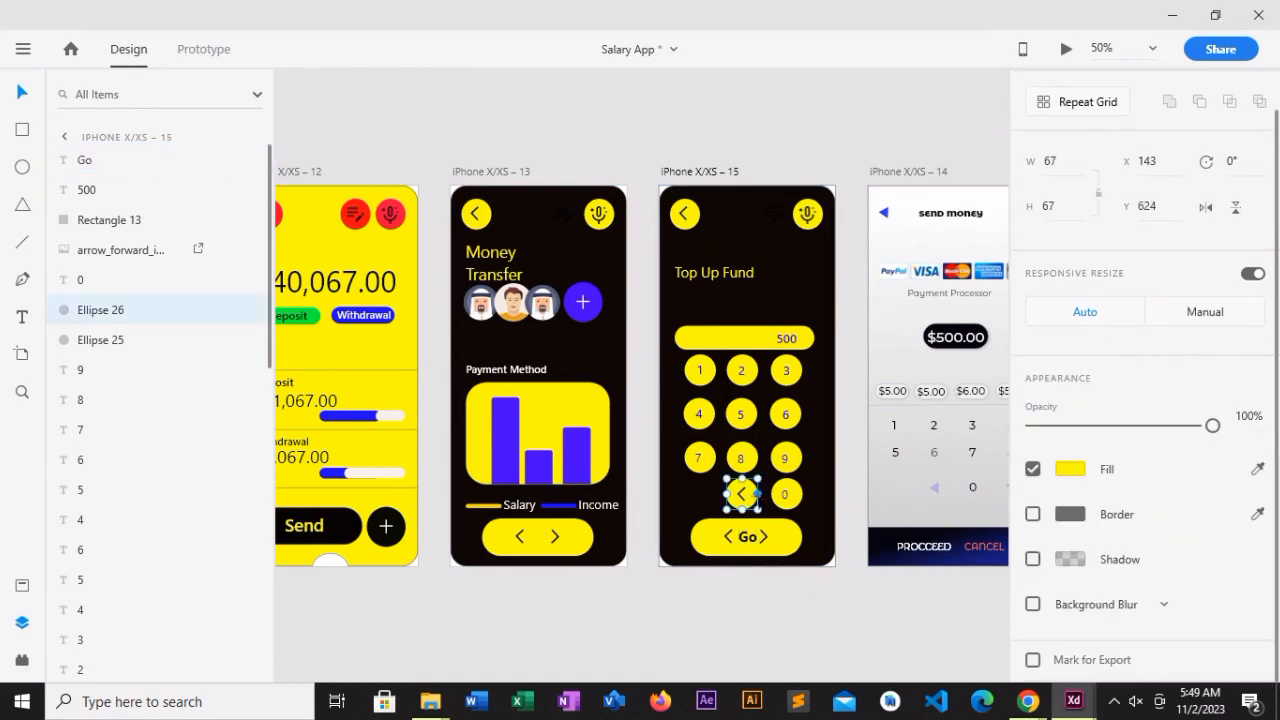
left_click_drag(757, 497, 752, 572)
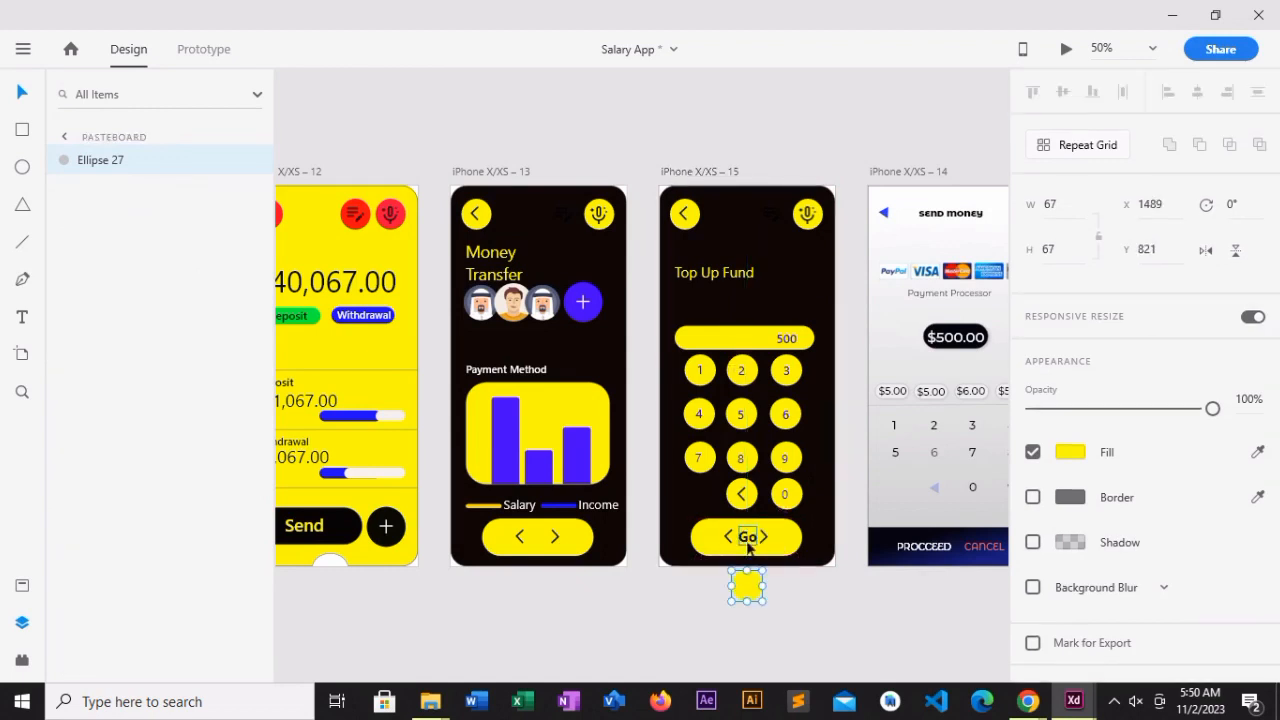
right_click(748, 547)
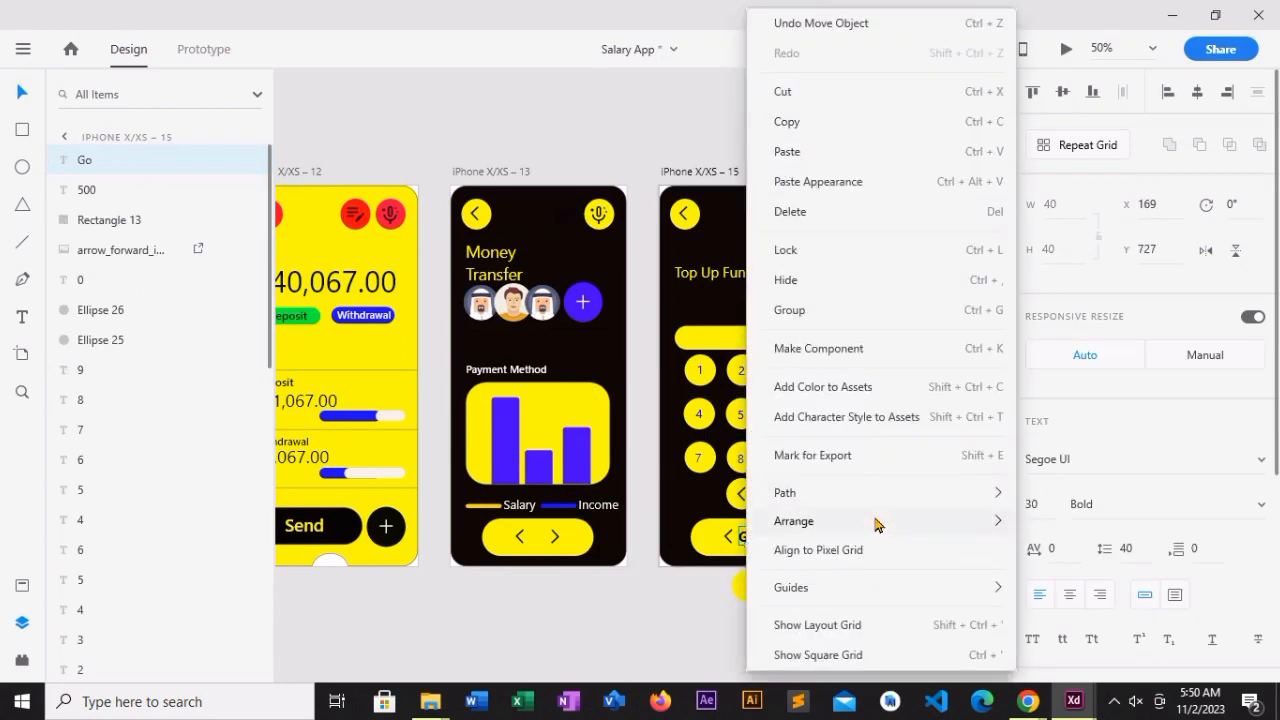
key("Escape")
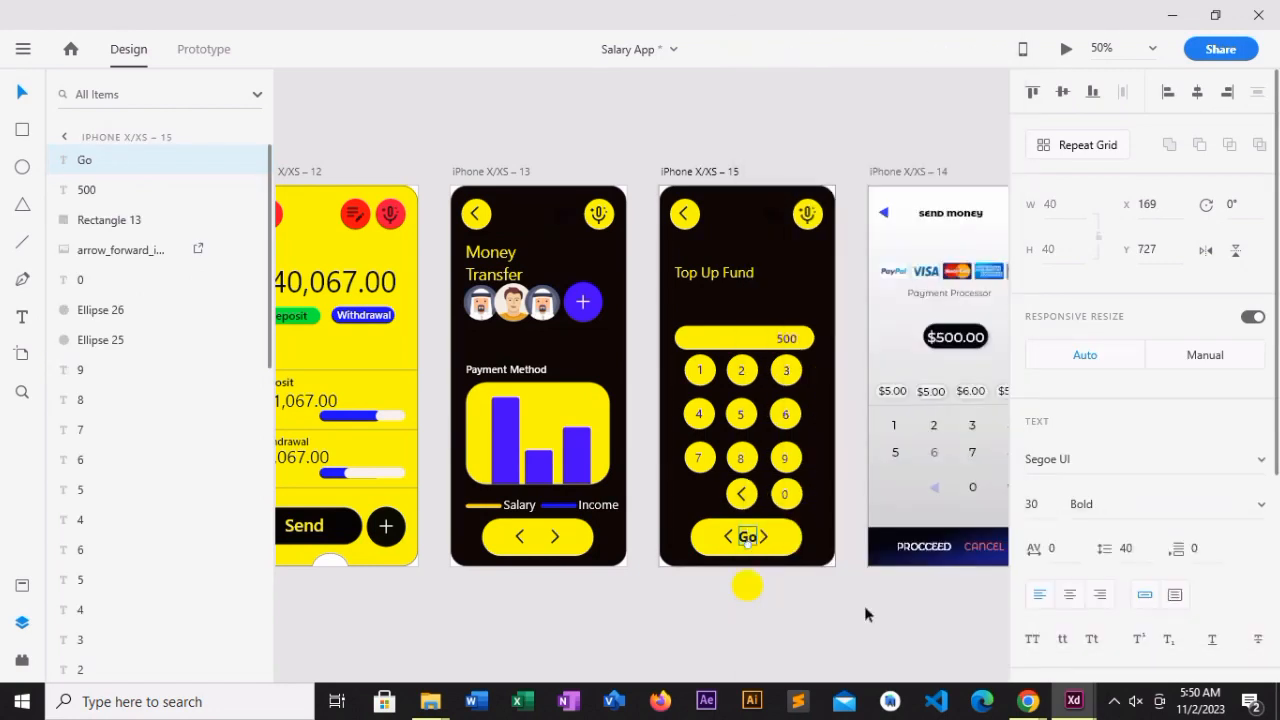
left_click(770, 615)
- Shift the forward arrow on the lower yellow button to the right, clear of the Go label
left_click(761, 537)
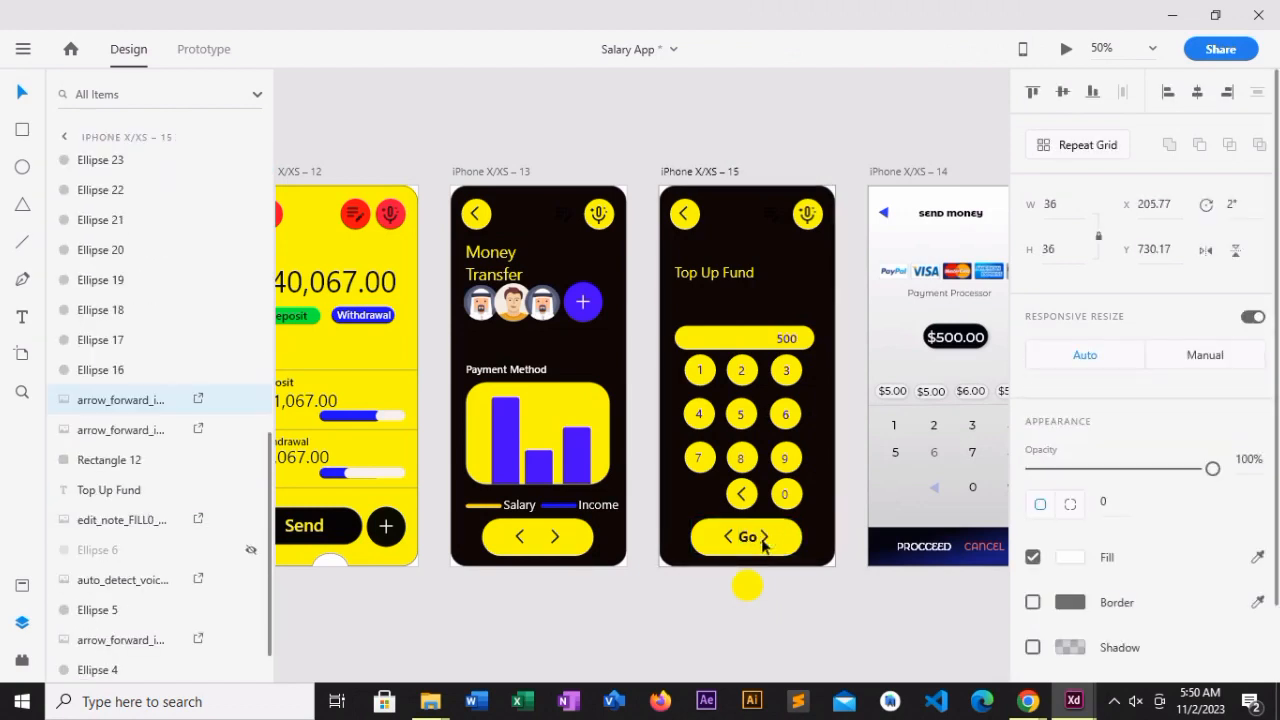
left_click_drag(763, 543, 766, 543)
key("Right")
key("Right")
key("Right")
key("Right")
key("Right")
key("Right")
key("Right")
- Spread the lower button's arrows towards its ends, with the back arrow at X 77.18 and the forward arrow at X 259.77
left_click(726, 538)
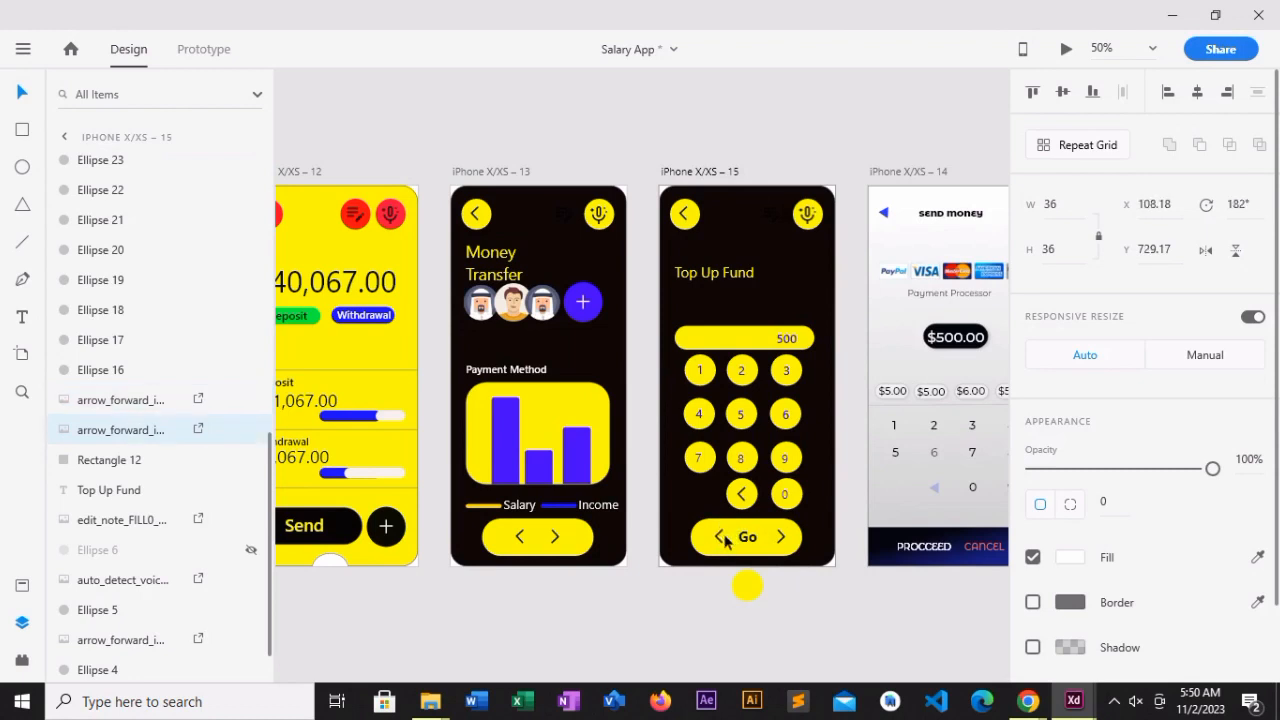
key("Left")
key("Left")
key("Left")
key("Left")
key("Left")
key("Left")
key("Left")
key("Left")
key("Left")
key("Left")
key("Left")
key("Left")
key("Left")
key("Left")
key("Left")
key("Left")
key("Left")
key("Left")
key("Left")
key("Left")
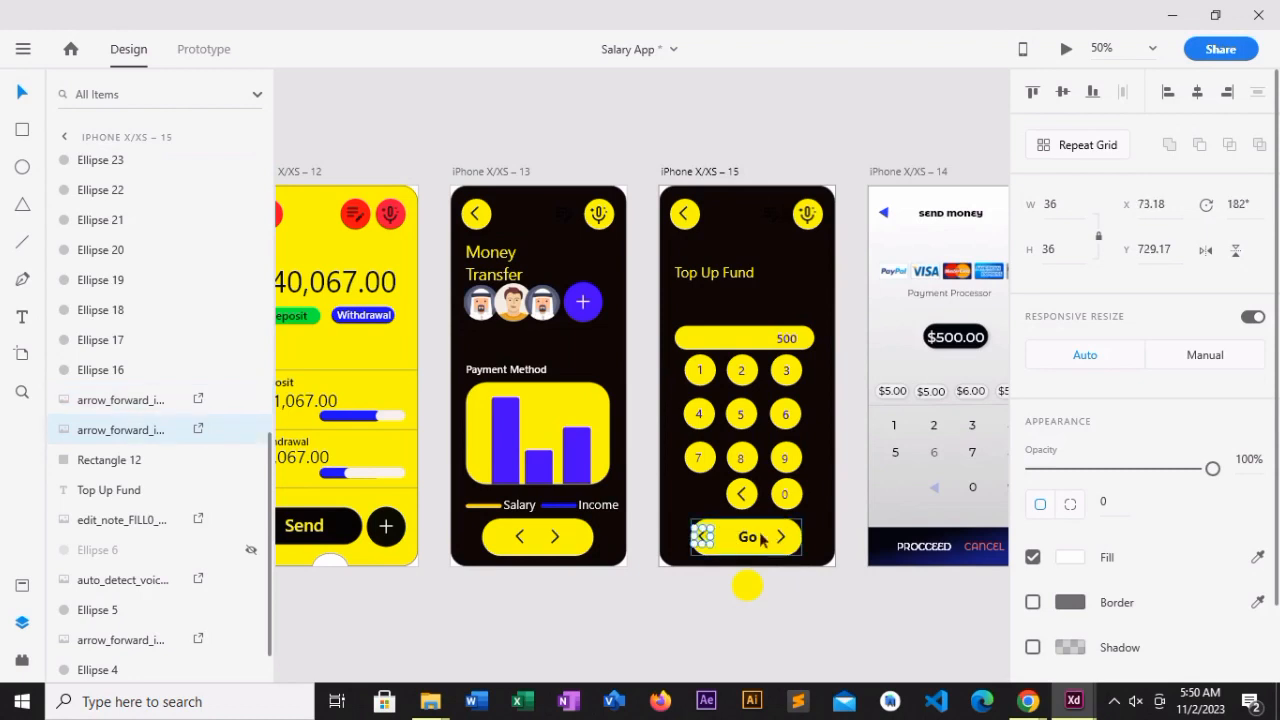
key("Right")
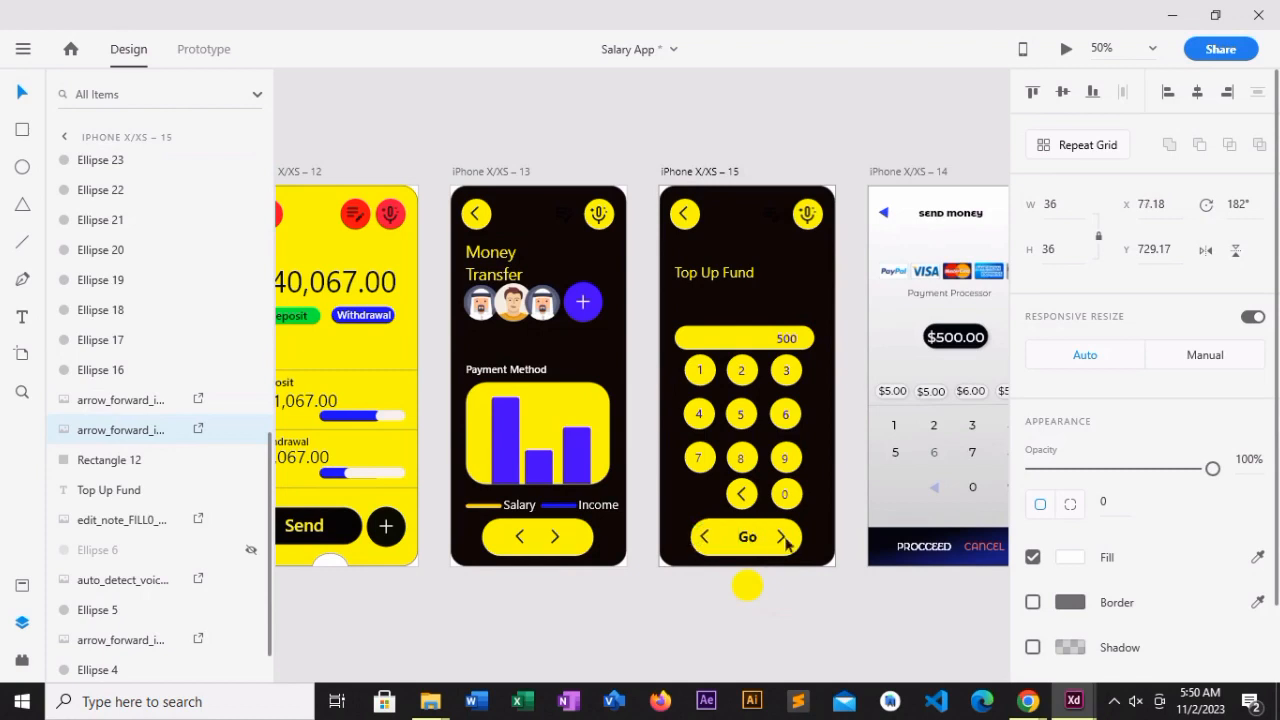
left_click(781, 538)
key("Right")
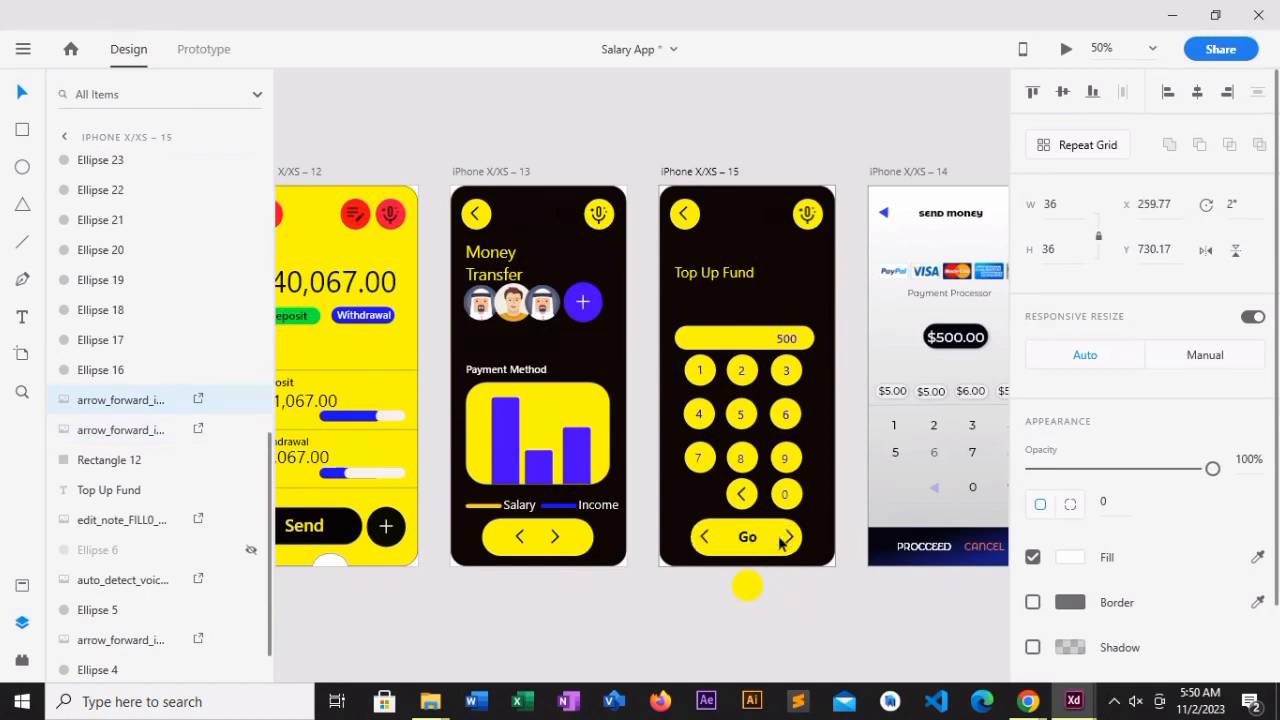
- Place the copied yellow circle over the Go label at X 161, Y 715 and send the Go text layer to just above Ellipse 4
left_click(742, 526)
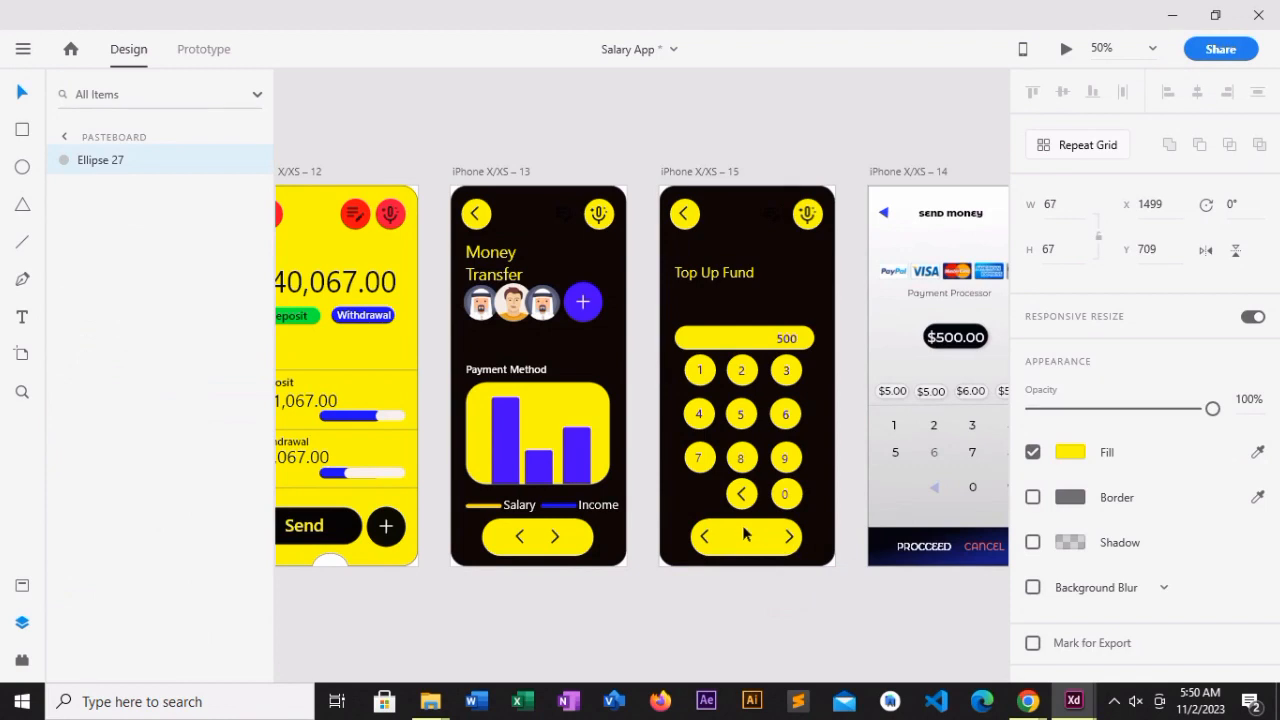
key("Right")
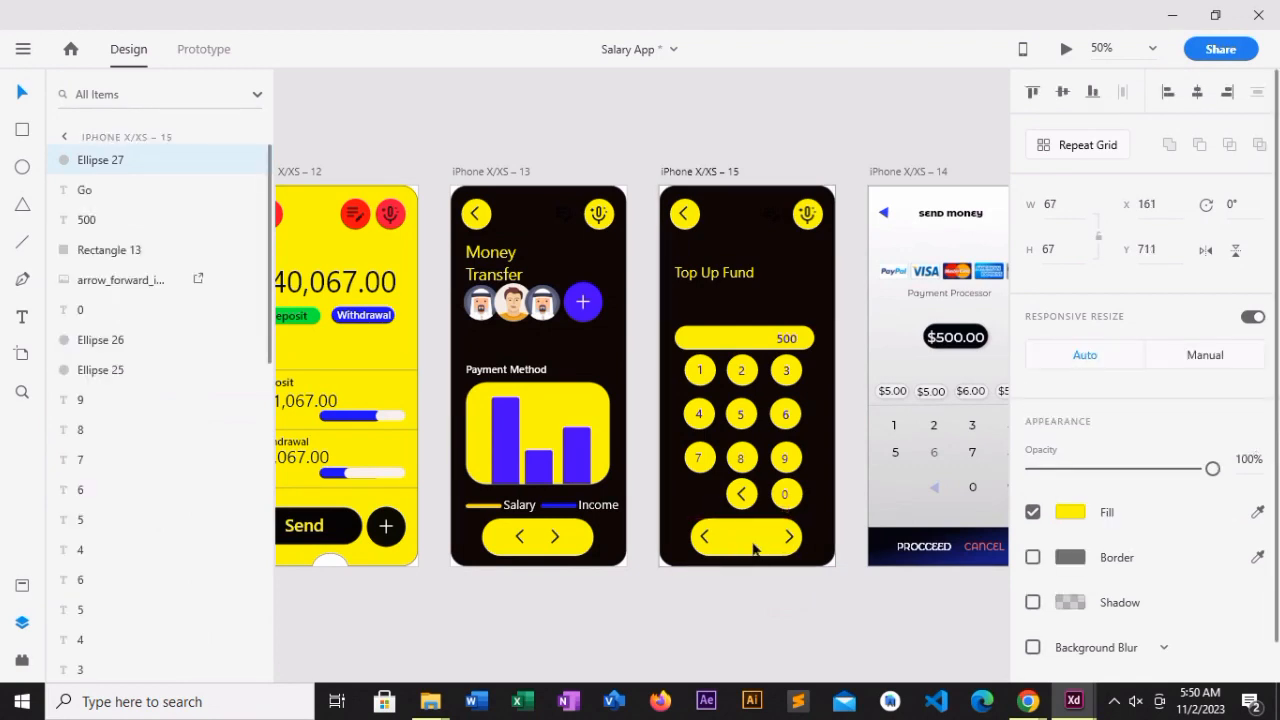
right_click(751, 545)
left_click_drag(746, 547, 754, 545)
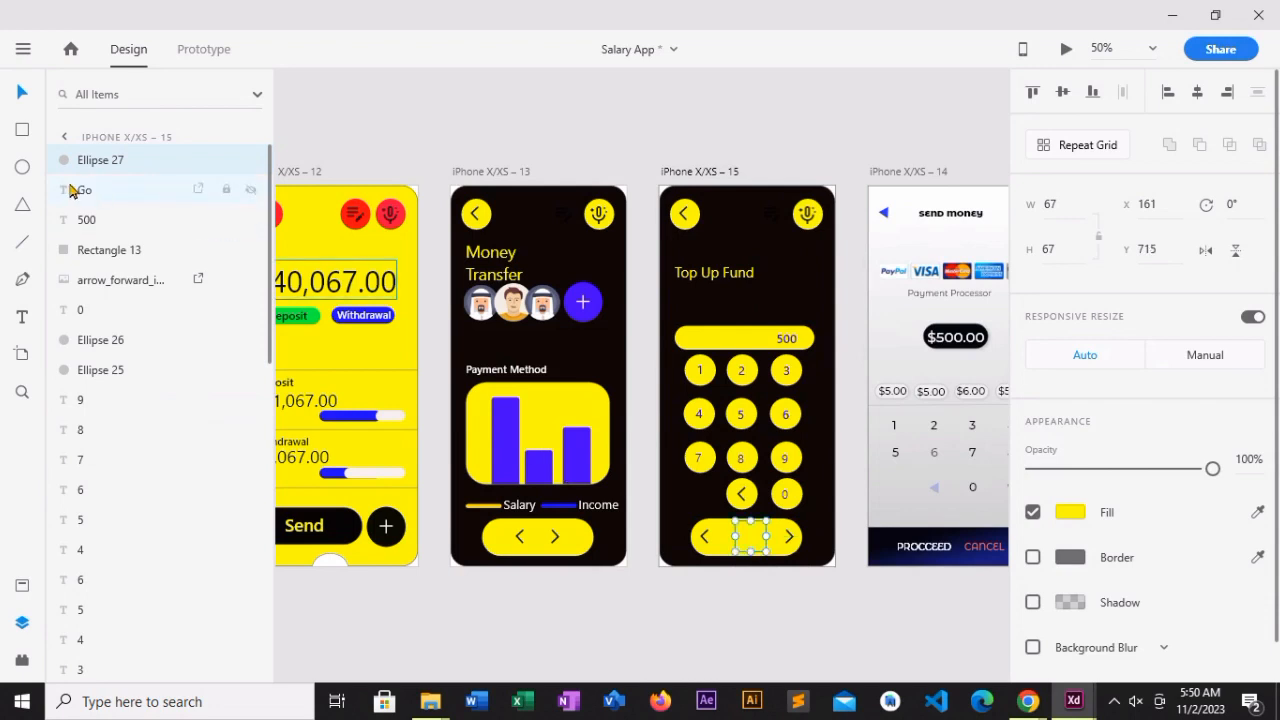
left_click_drag(82, 556, 123, 602)
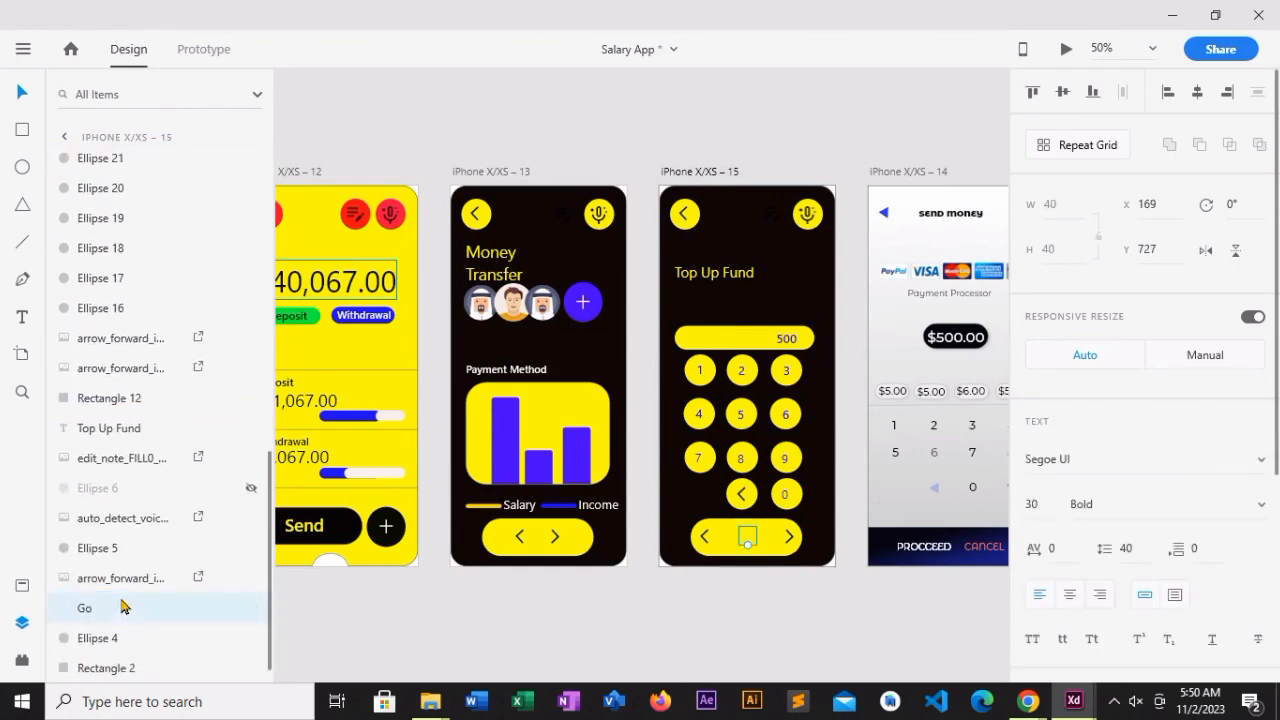
left_click(748, 540)
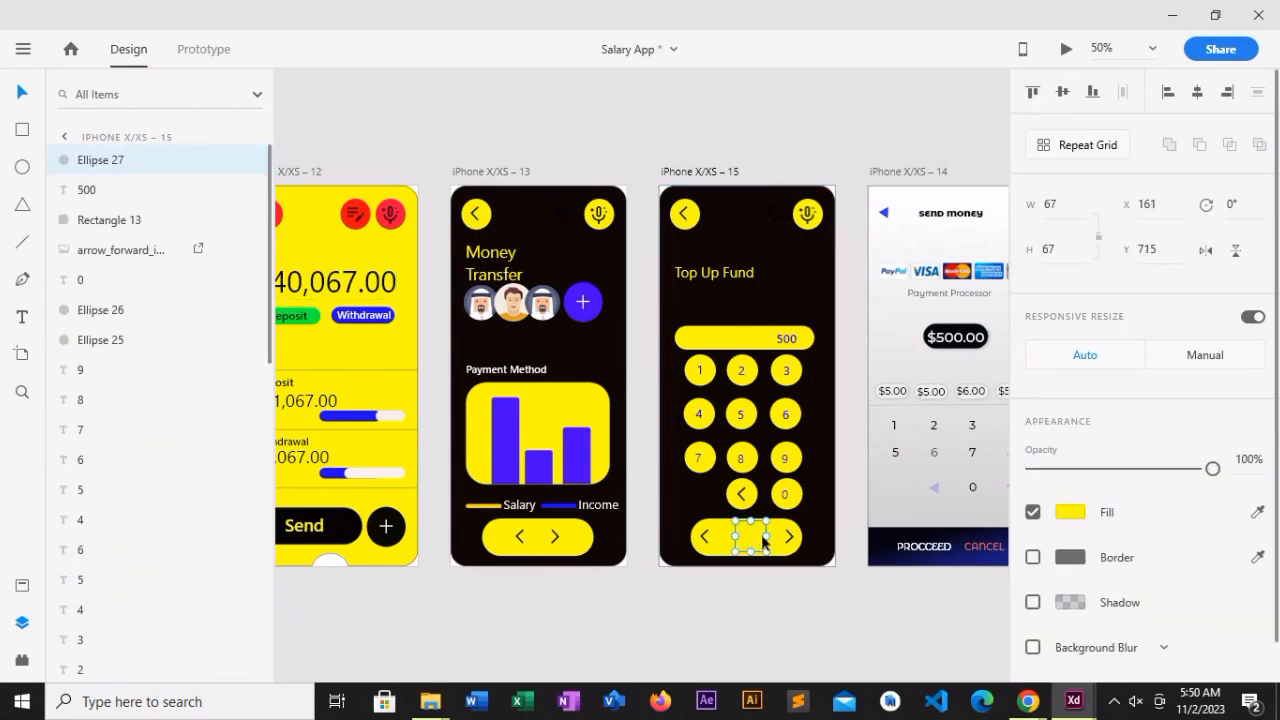
left_click_drag(764, 541, 738, 541)
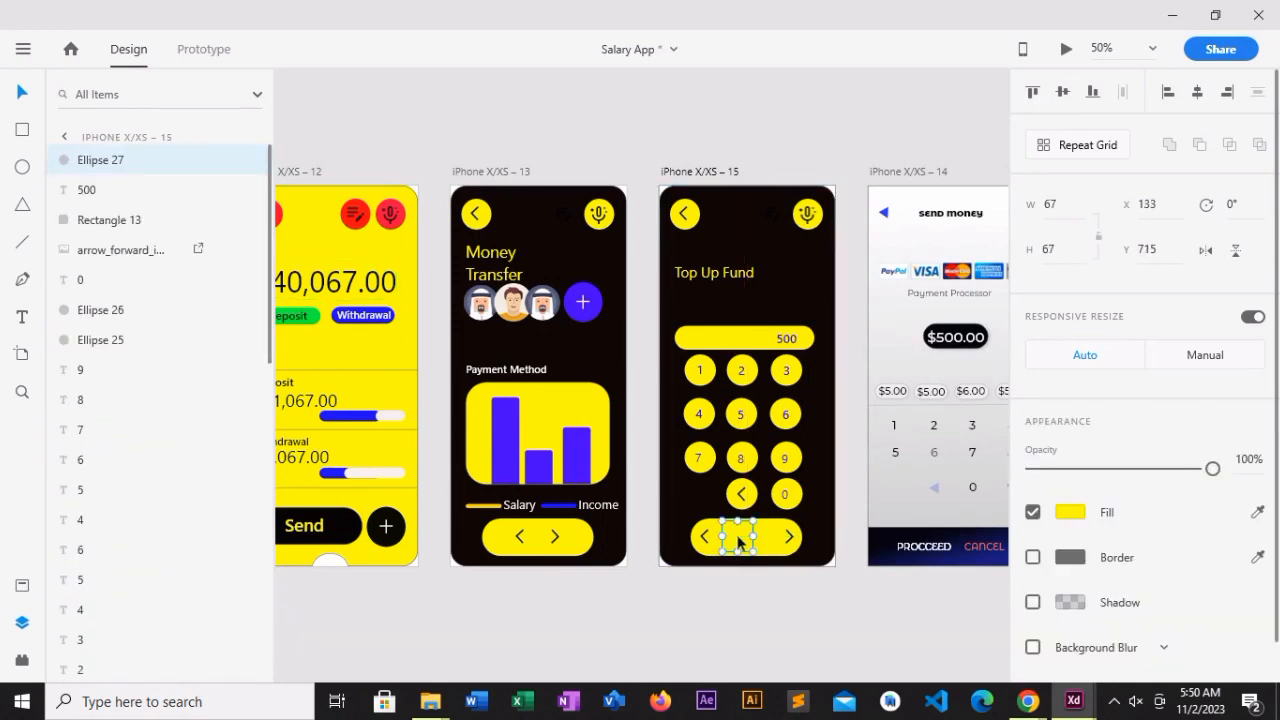
key("ctrl+z")
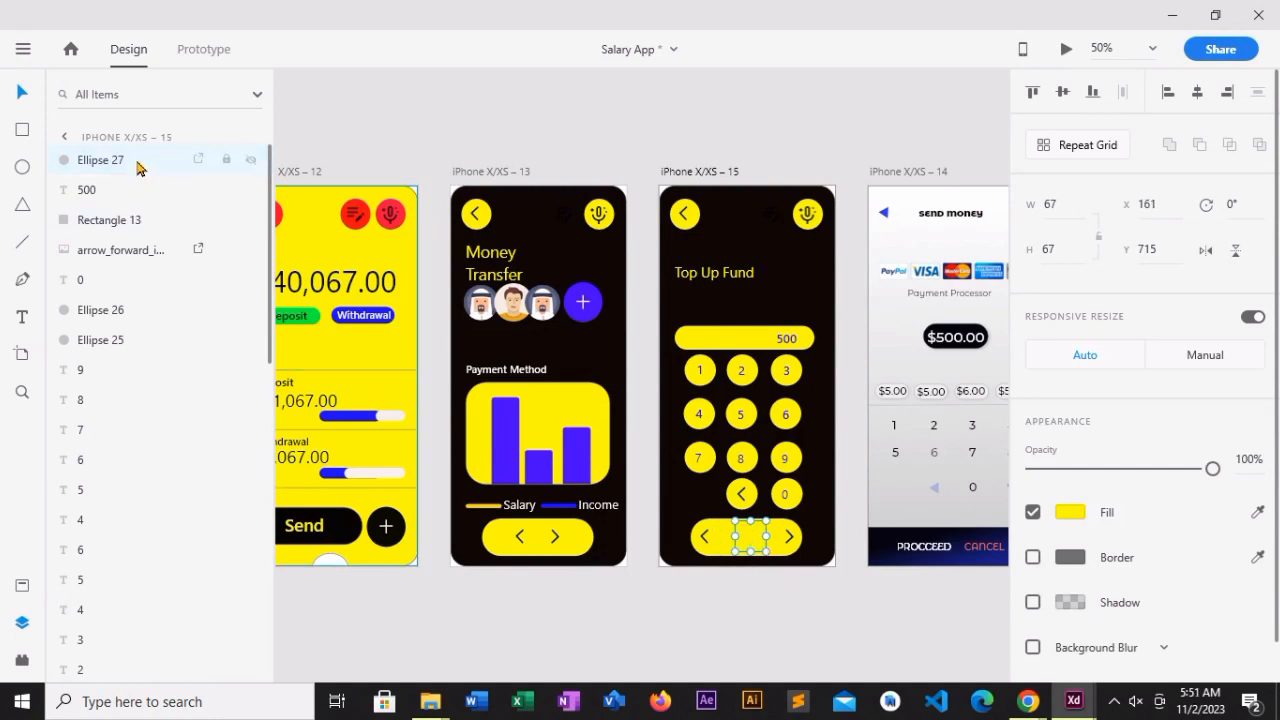
- Reorder the Ellipse 27 circle layer to just above Ellipse 4 and remove the Go text
left_click_drag(133, 165, 138, 654)
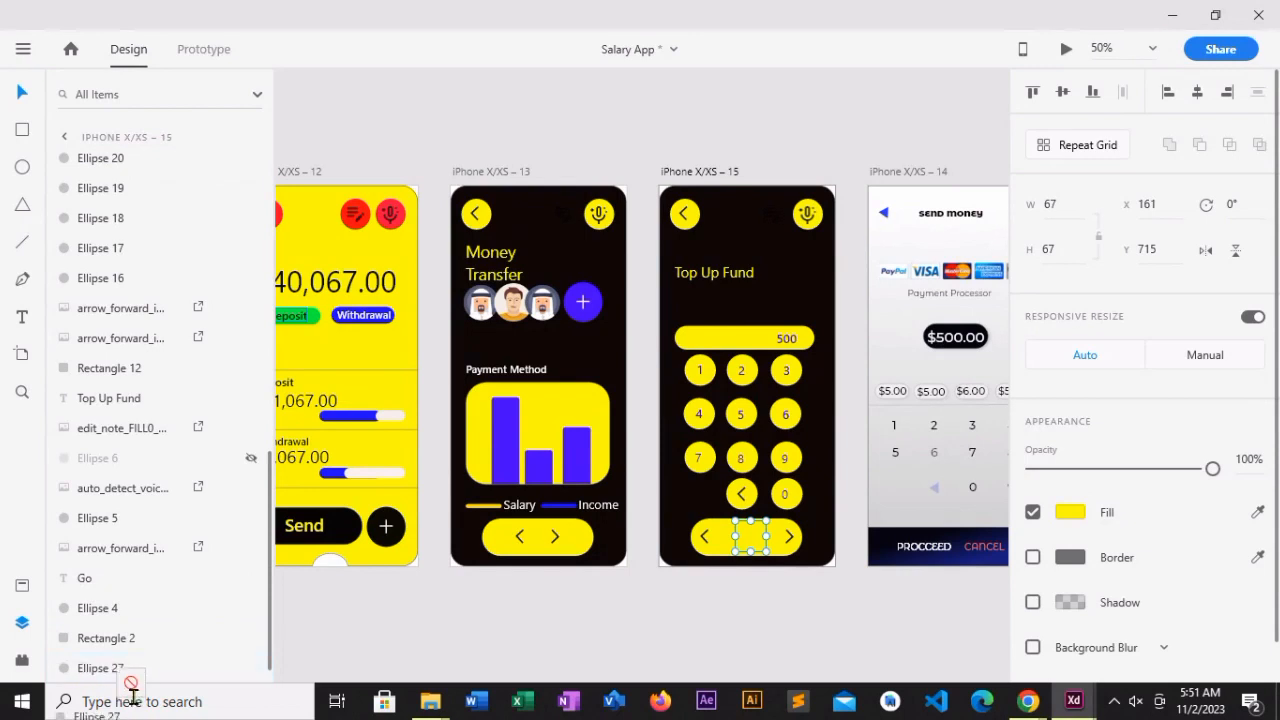
left_click_drag(138, 673, 149, 534)
left_click(506, 620)
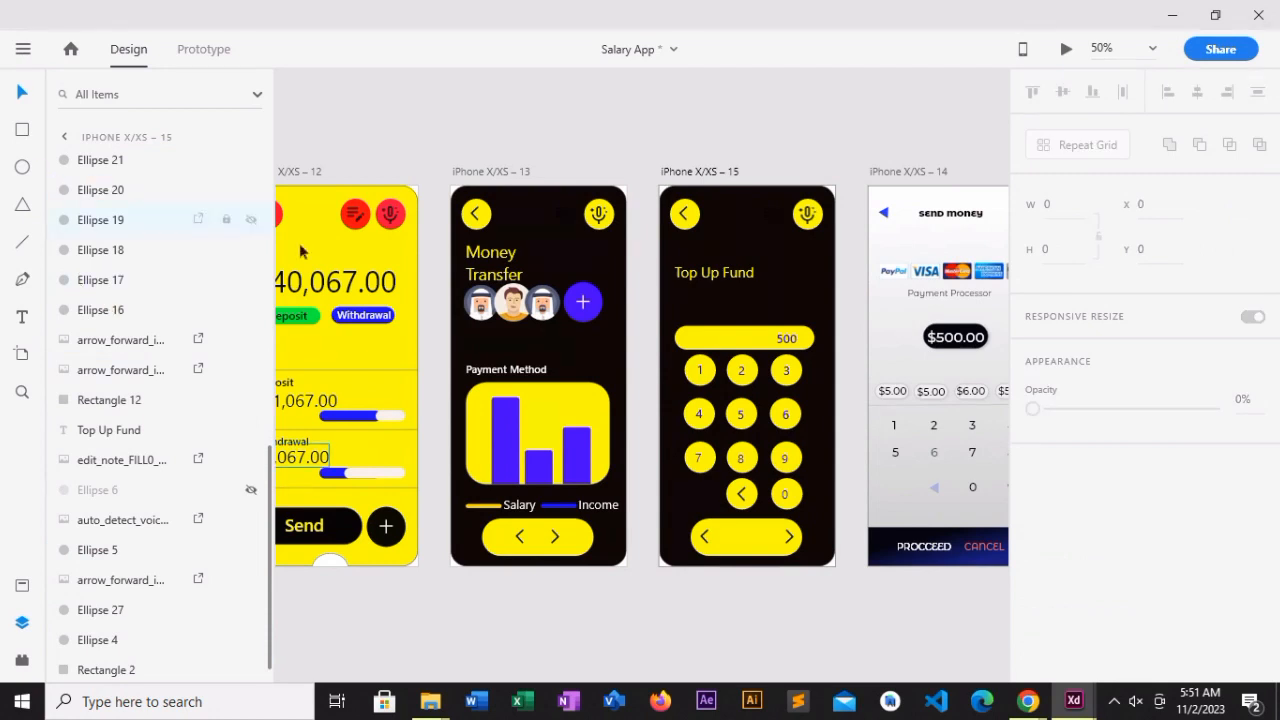
- Duplicate the Top Up Fund title to about X 251, Y 386 and set the copy's fill to near-black #16160A
left_click(712, 280)
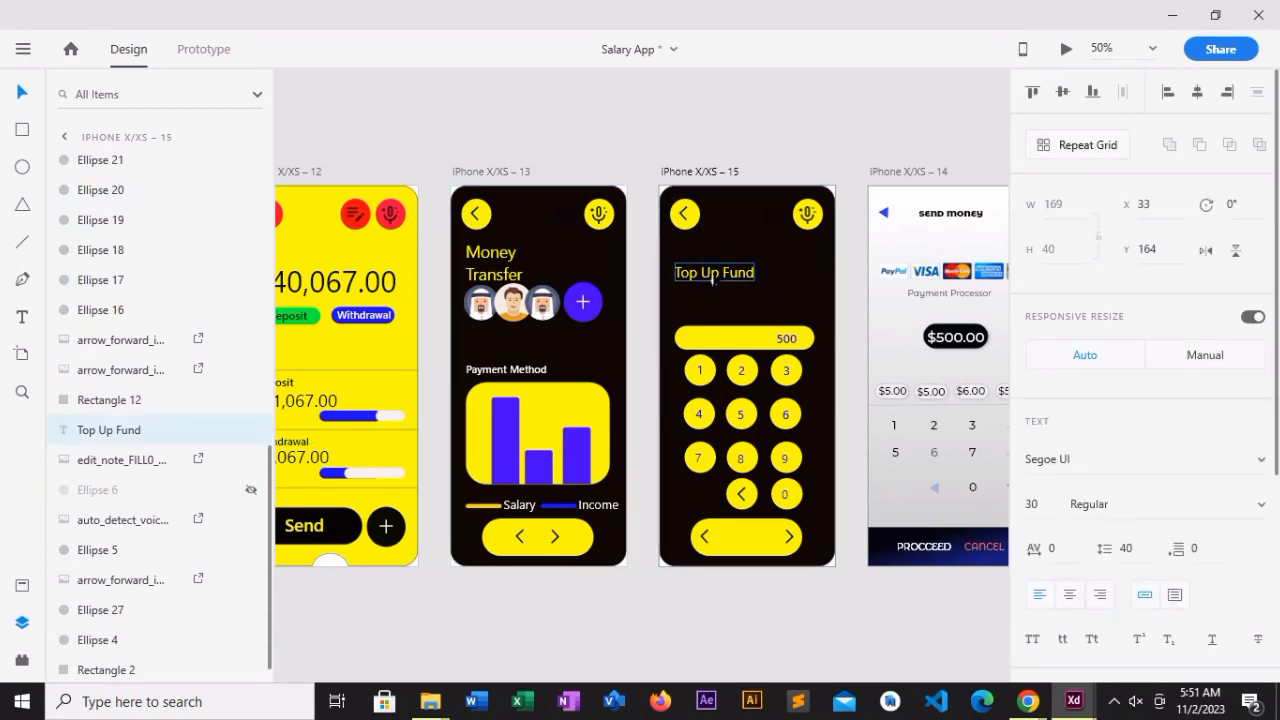
left_click_drag(712, 280, 821, 391)
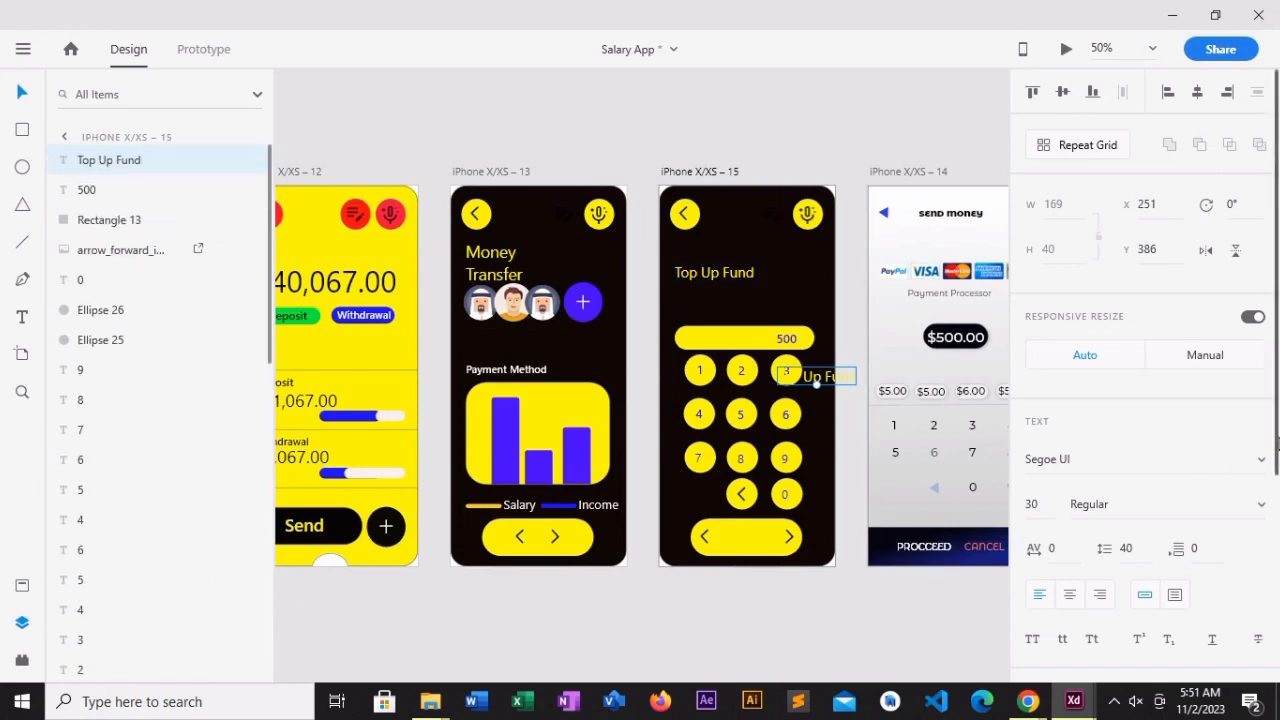
left_click_drag(1277, 443, 1277, 596)
left_click(1070, 550)
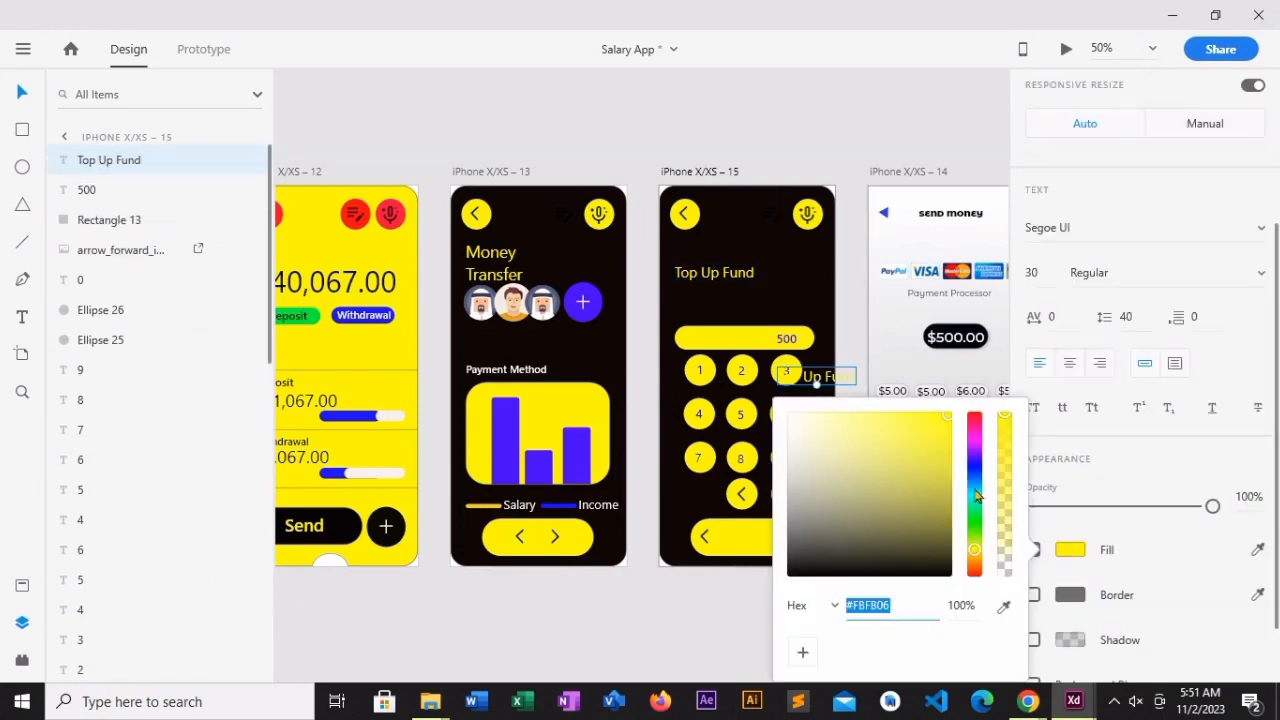
left_click(873, 564)
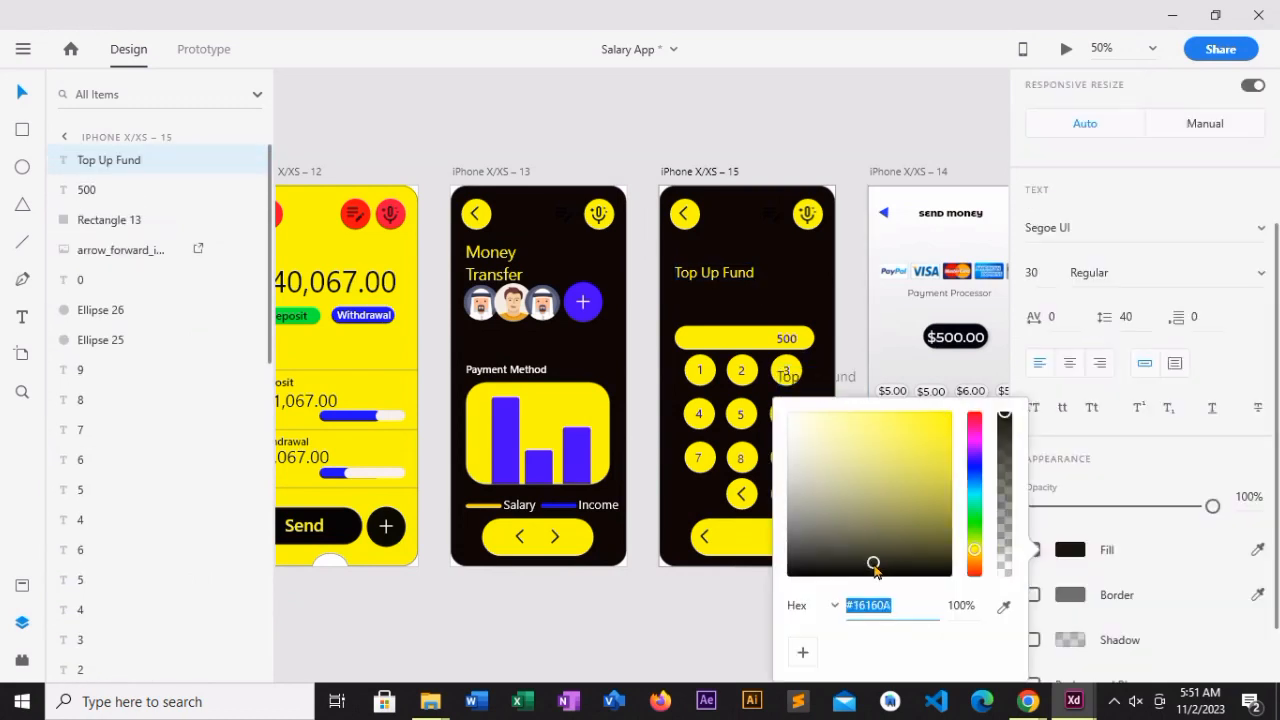
left_click(714, 600)
- Move the dark title copy onto the lower yellow button, change its text to Go and position it at about X 154, Y 729
left_click_drag(812, 384, 740, 536)
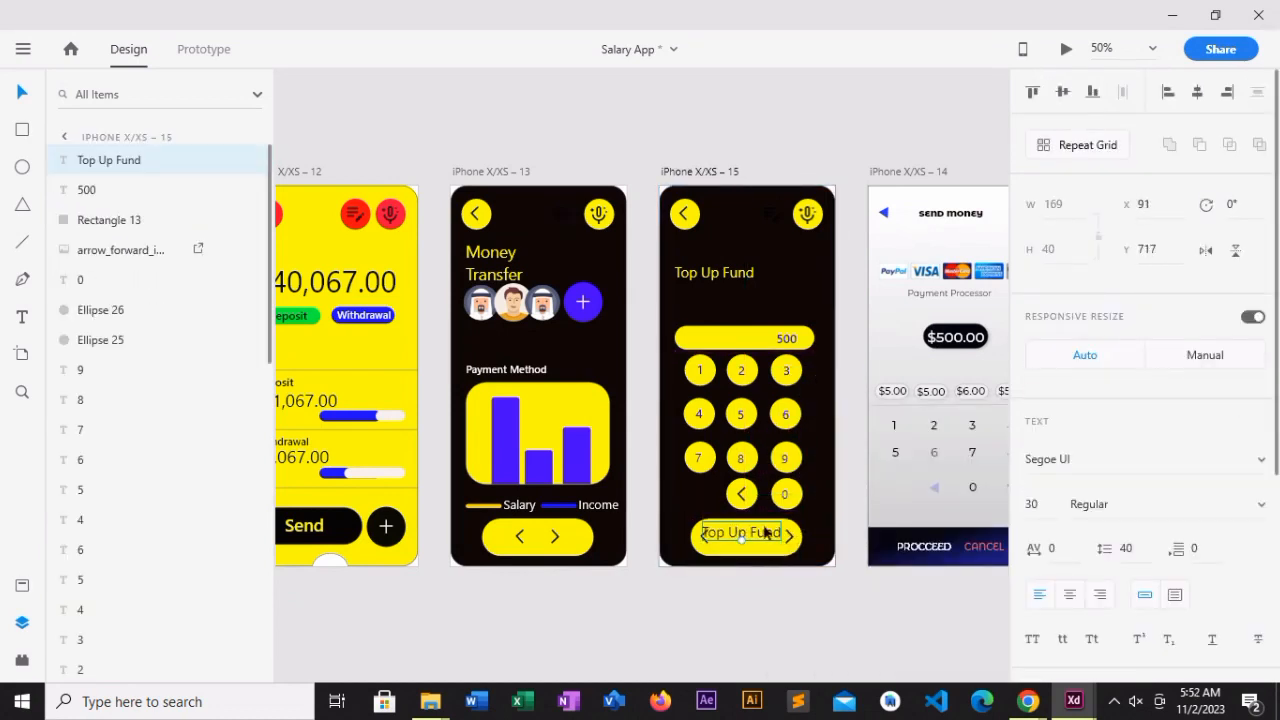
double_click(765, 533)
key("BackSpace")
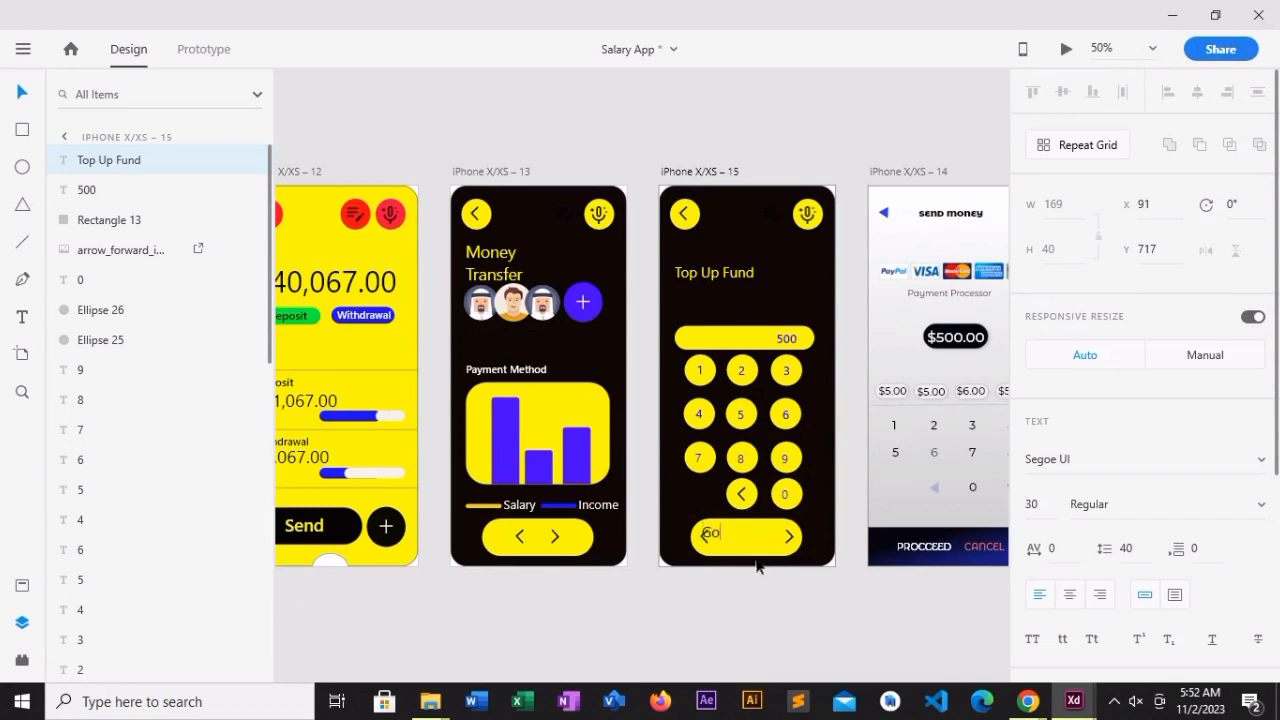
key("Escape")
left_click_drag(709, 534, 747, 540)
- Replace the Go text on the lower yellow button with Top up
double_click(747, 540)
key("BackSpace")
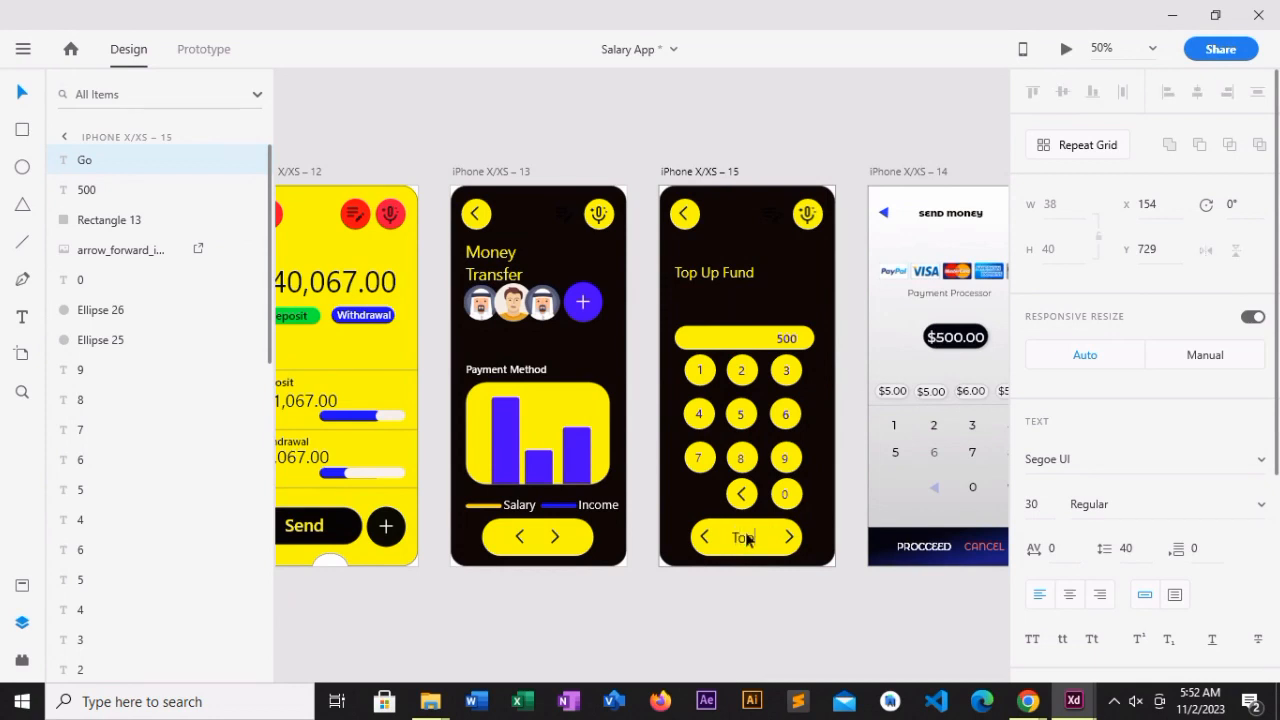
type("Top up")
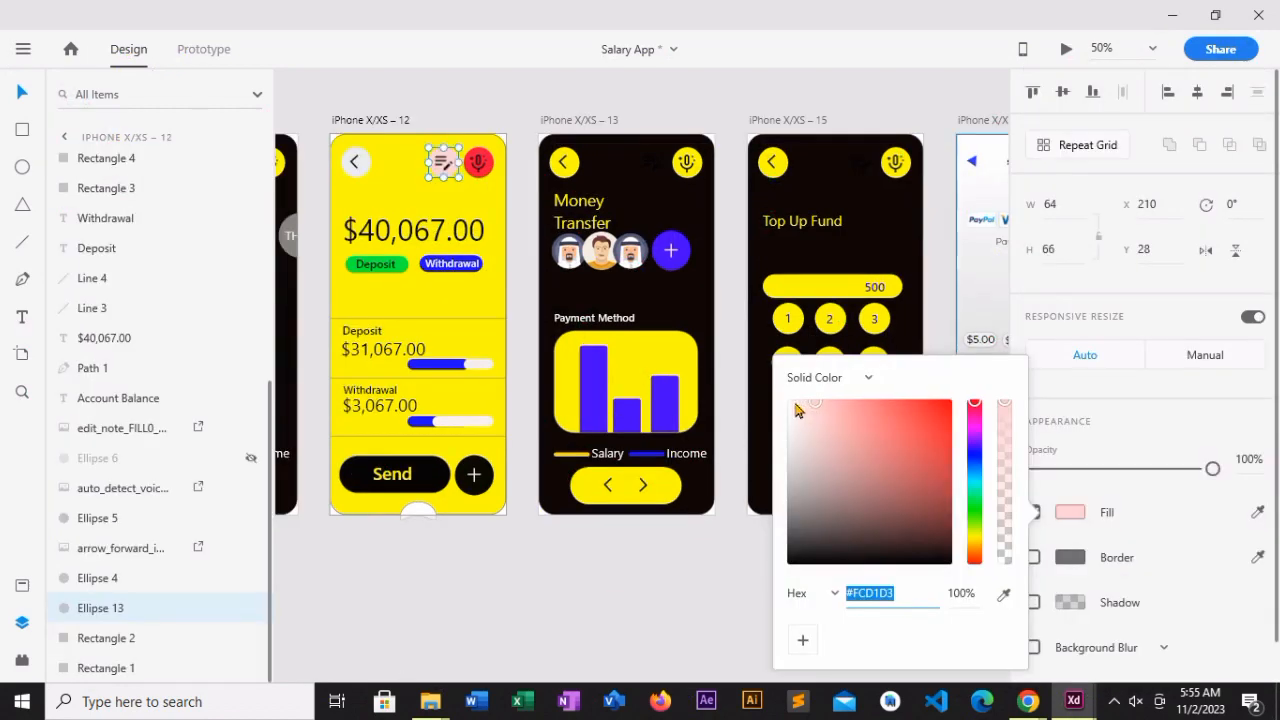
- Recolour the circles behind the edit-note and microphone icons on iPhone X/XS – 12 light grey, using #D1CDCD for the edit-note circle
left_click_drag(795, 405, 786, 408)
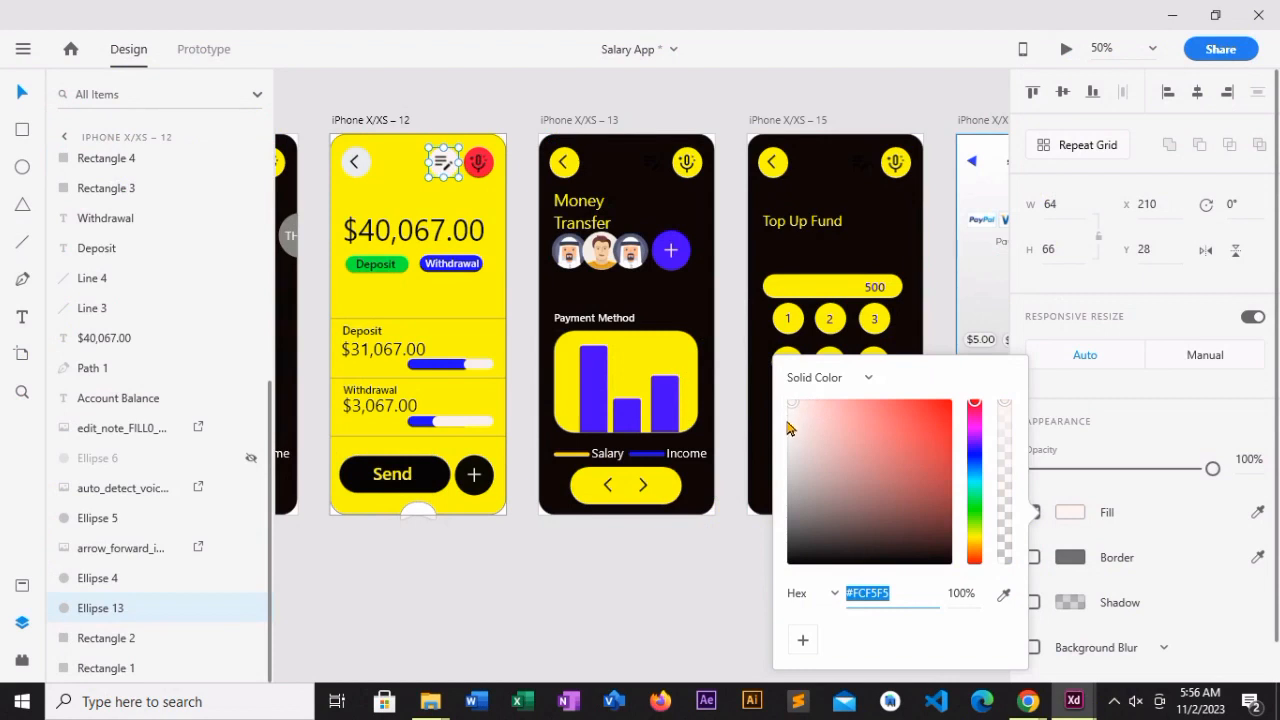
left_click_drag(788, 438, 790, 428)
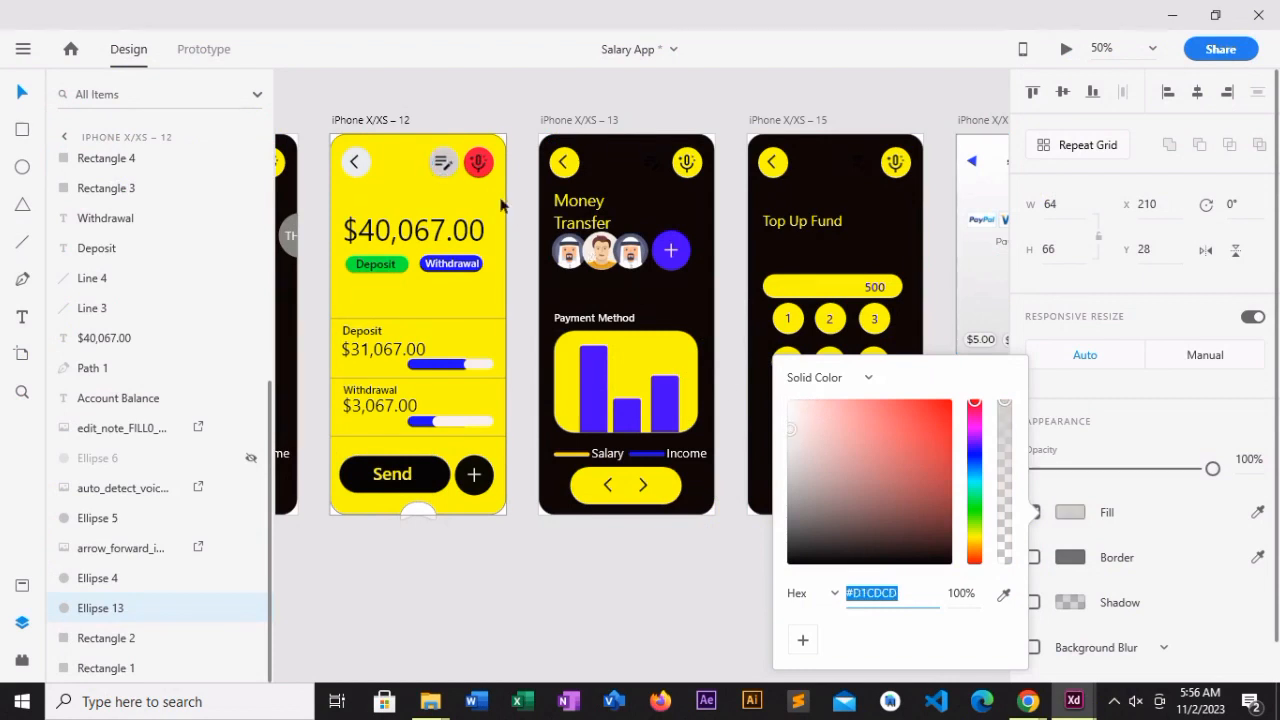
left_click(488, 166)
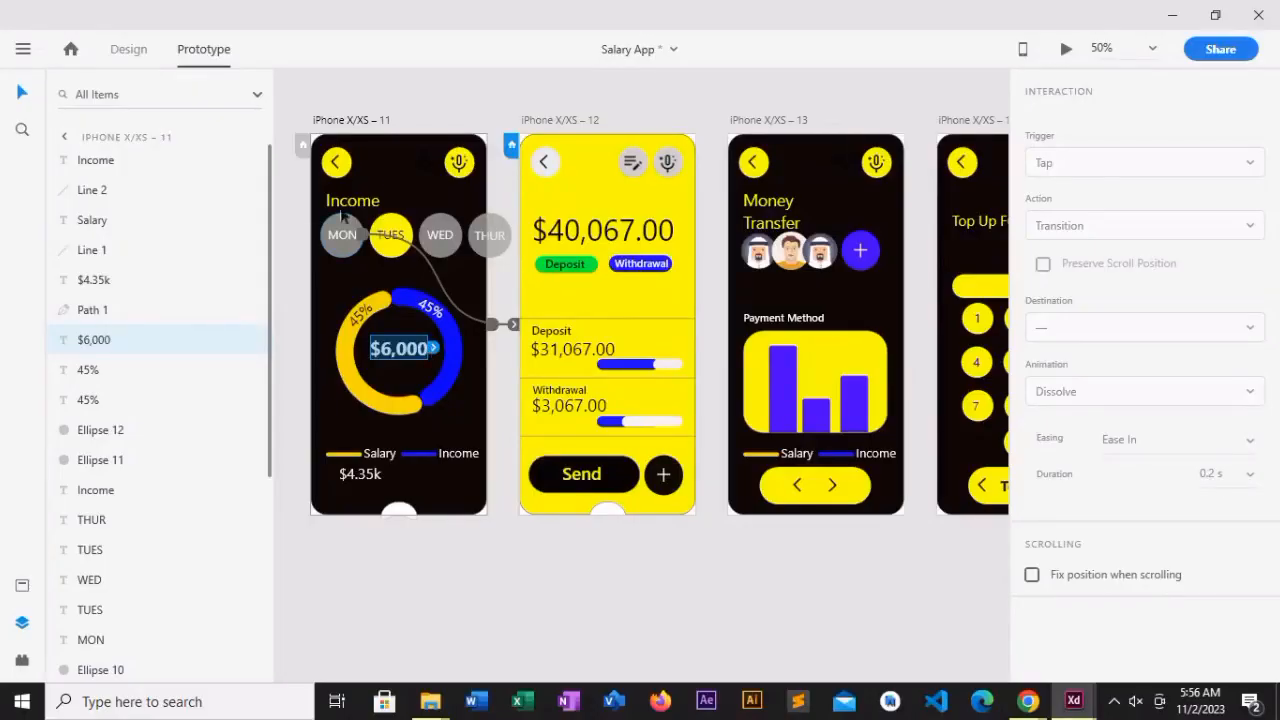
- Link the back arrow on iPhone X/XS – 11 to iPhone X/XS – 12
left_click(338, 168)
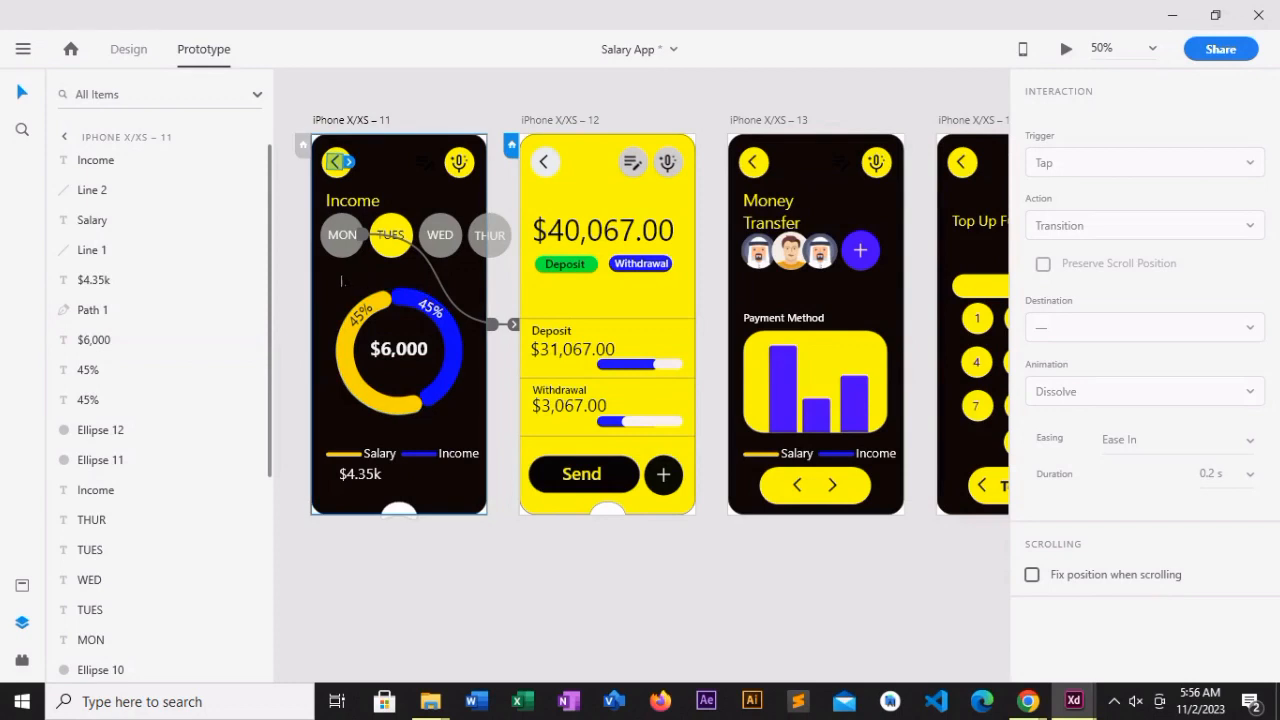
left_click(354, 297)
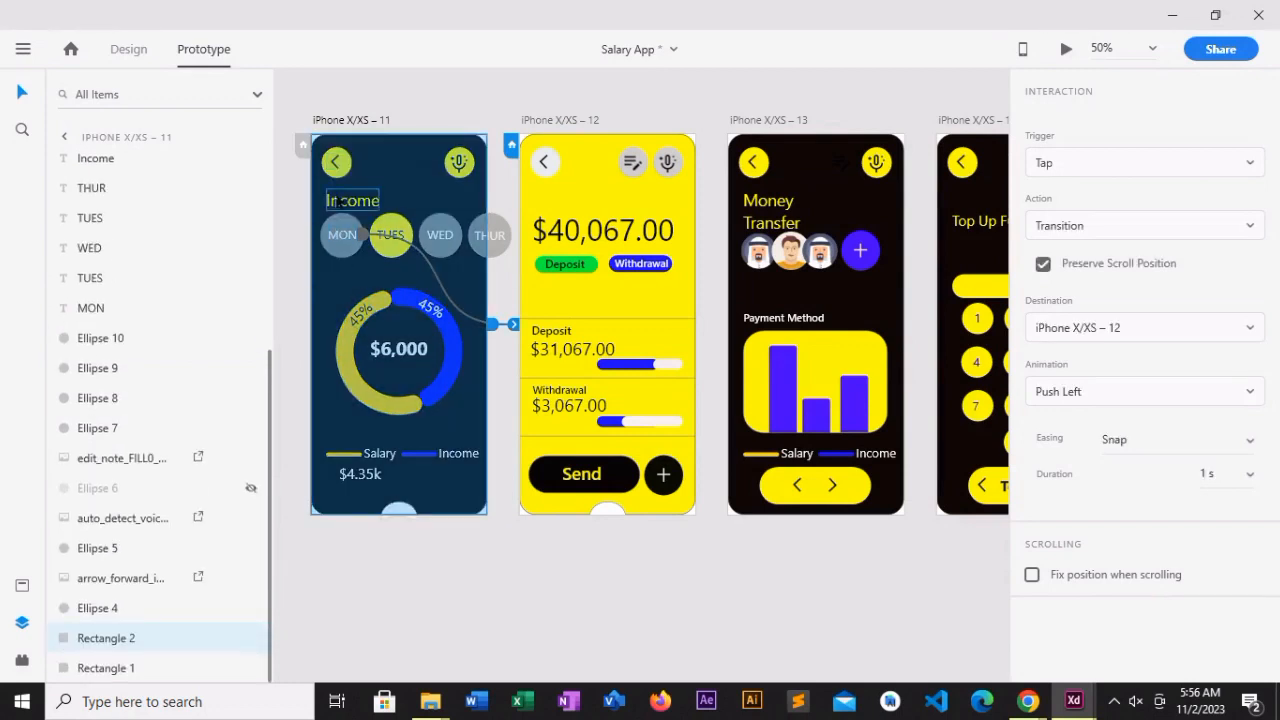
left_click(340, 165)
left_click_drag(352, 165, 518, 427)
- Check the prototype link on the CANCEL text of iPhone X/XS – 14
left_click_drag(732, 538, 1091, 574)
left_click(698, 314)
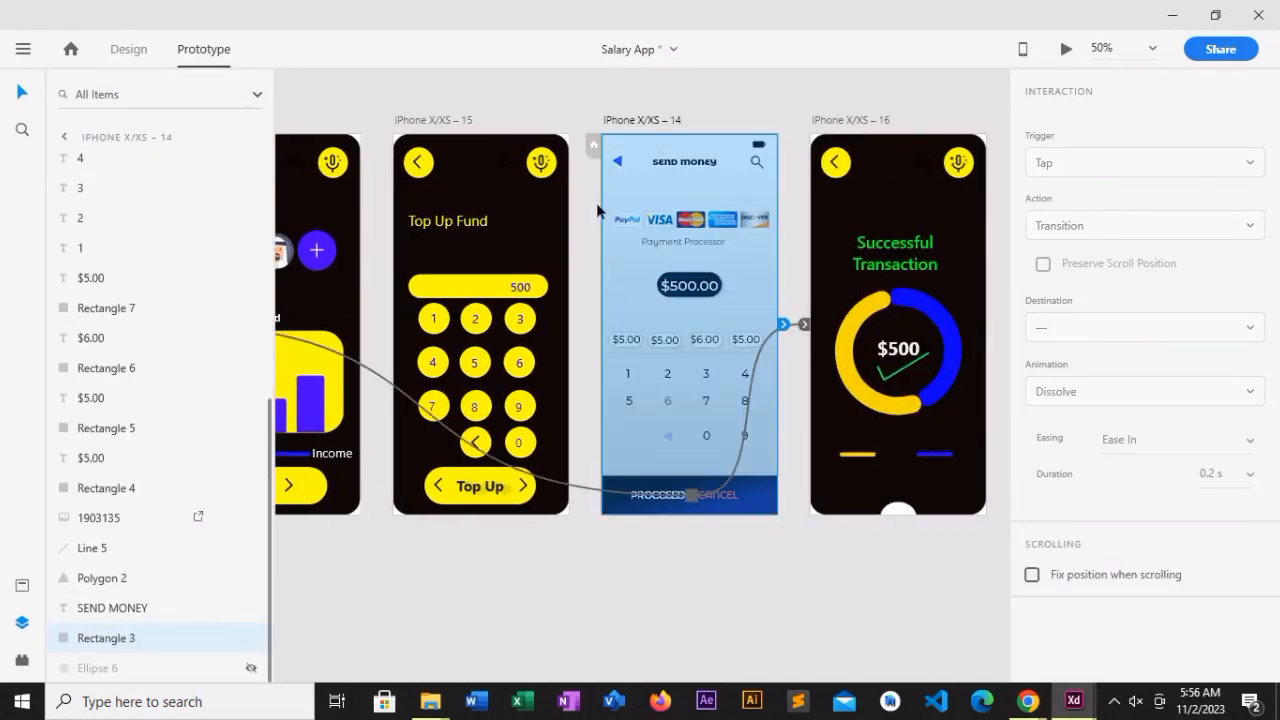
left_click(763, 578)
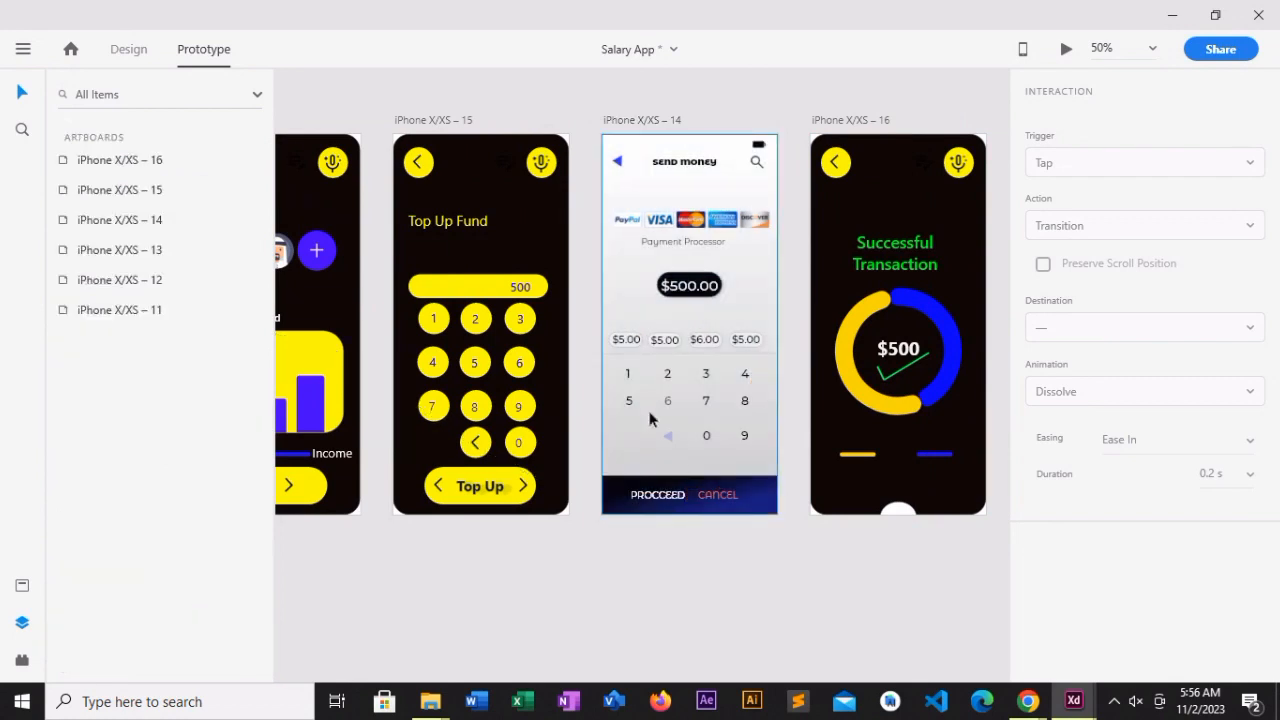
left_click(746, 492)
left_click(730, 495)
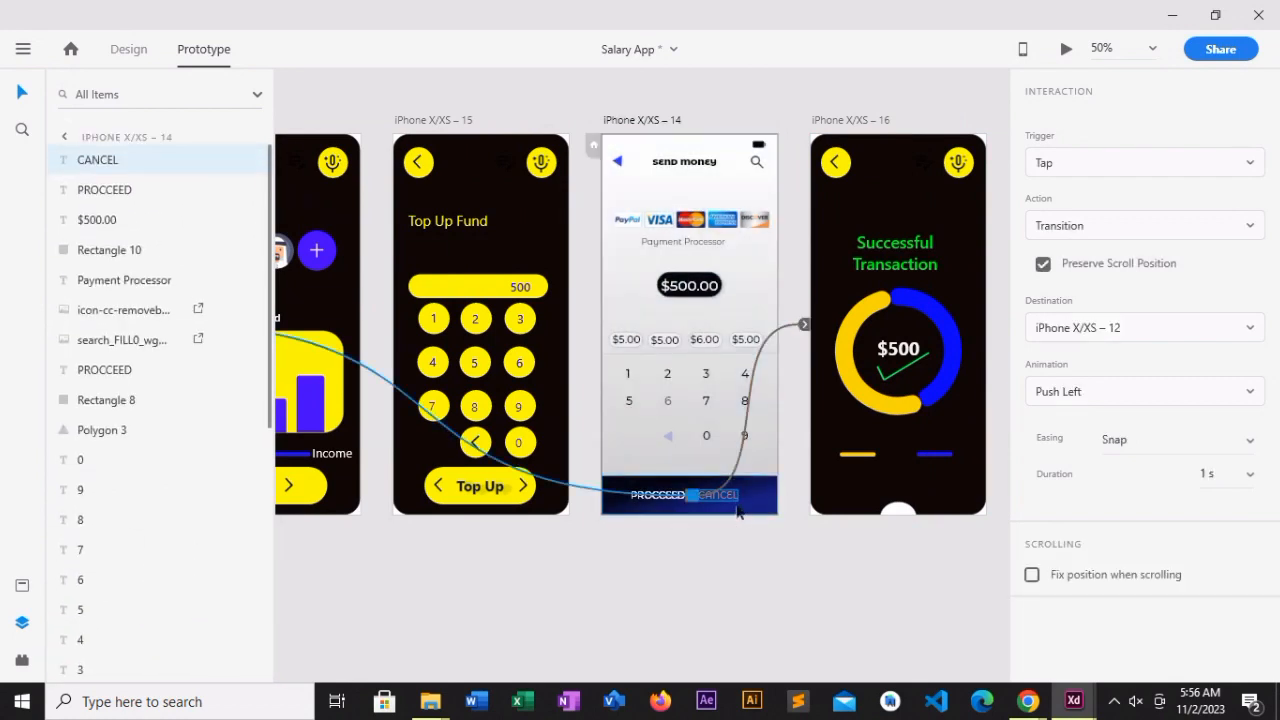
- Link the $500.00 amount on iPhone X/XS – 14 to iPhone X/XS – 15 with a Push Left transition
left_click(705, 287)
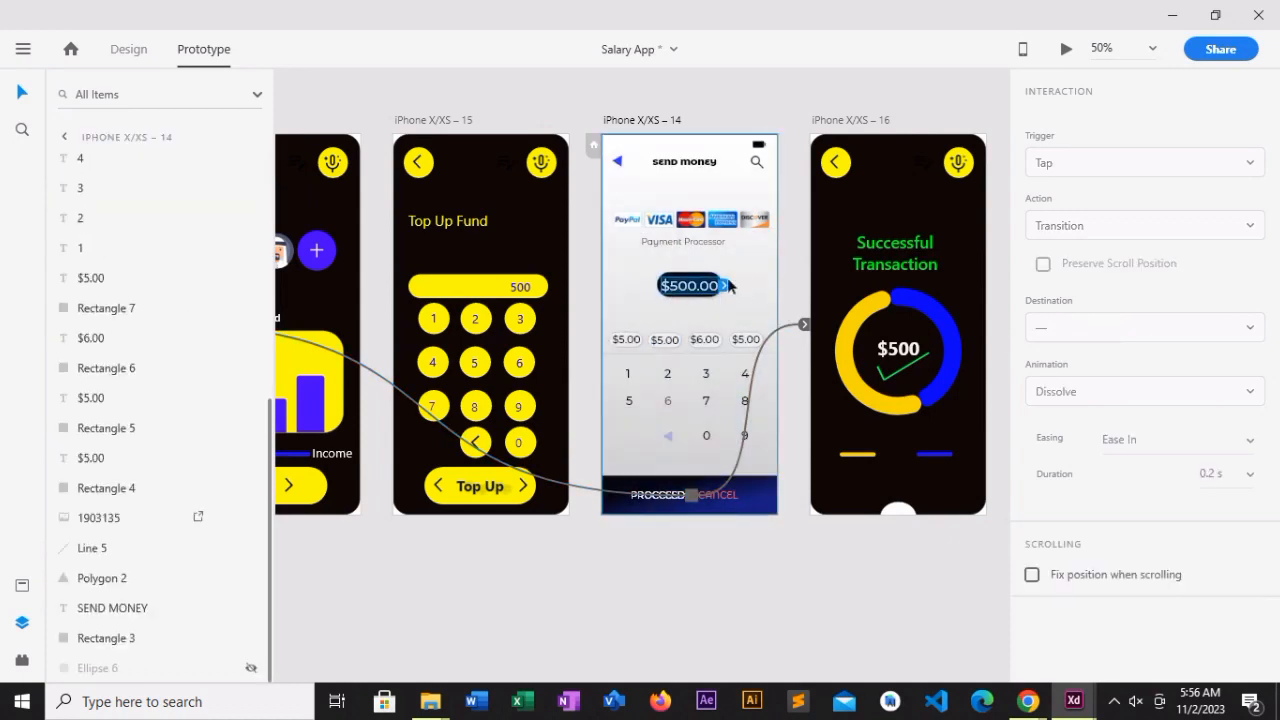
left_click_drag(730, 287, 588, 295)
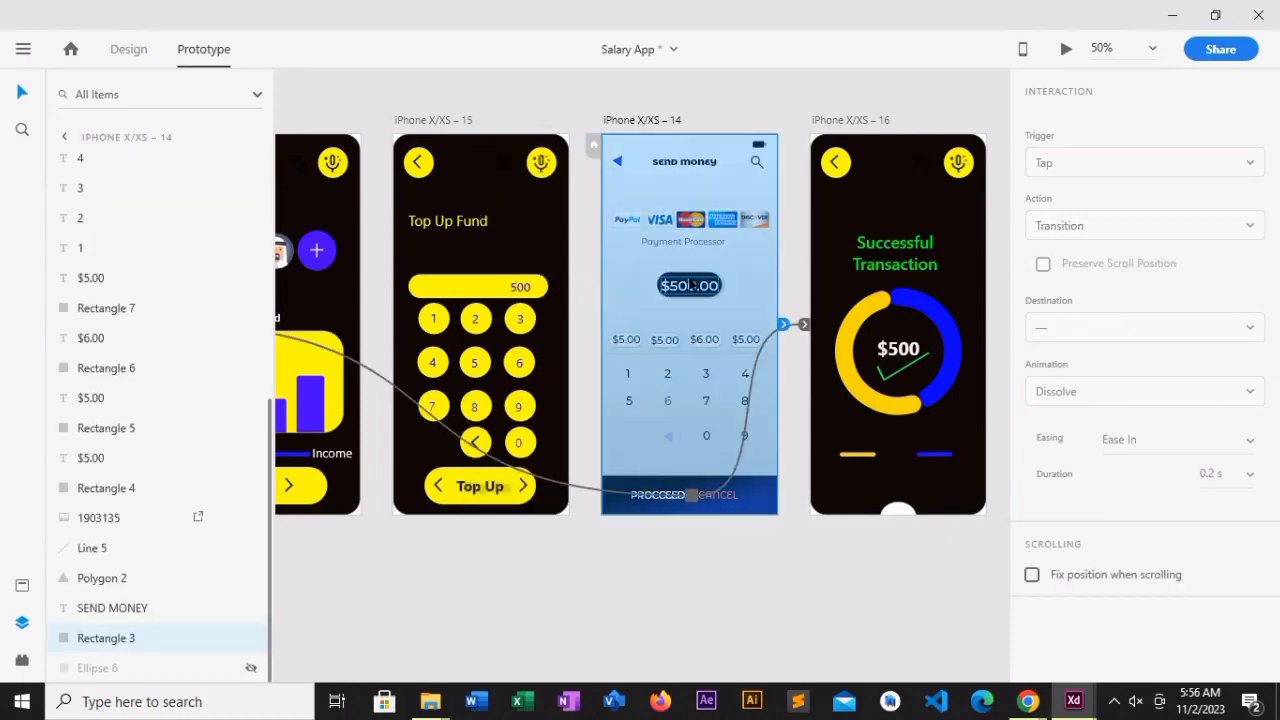
left_click(728, 287)
left_click_drag(728, 287, 572, 324)
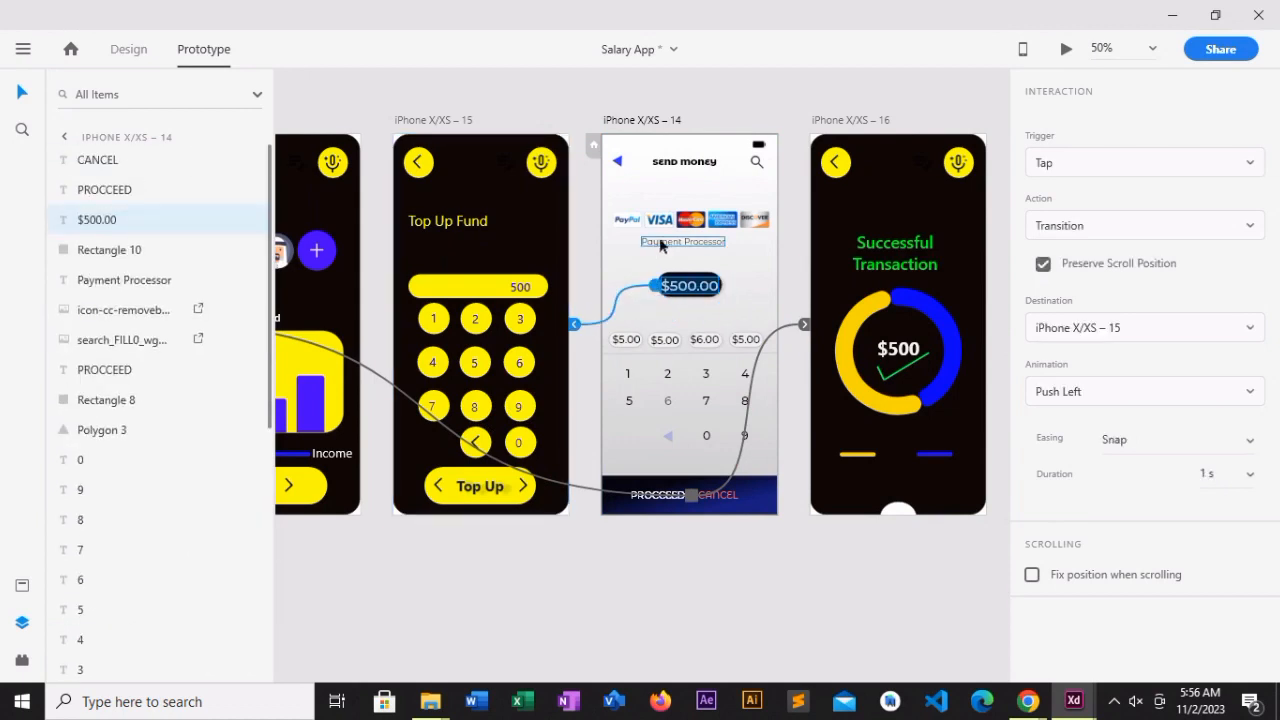
- Link the payment card logos on iPhone X/XS – 14 to iPhone X/XS – 13 with a Push Left transition
left_click(690, 220)
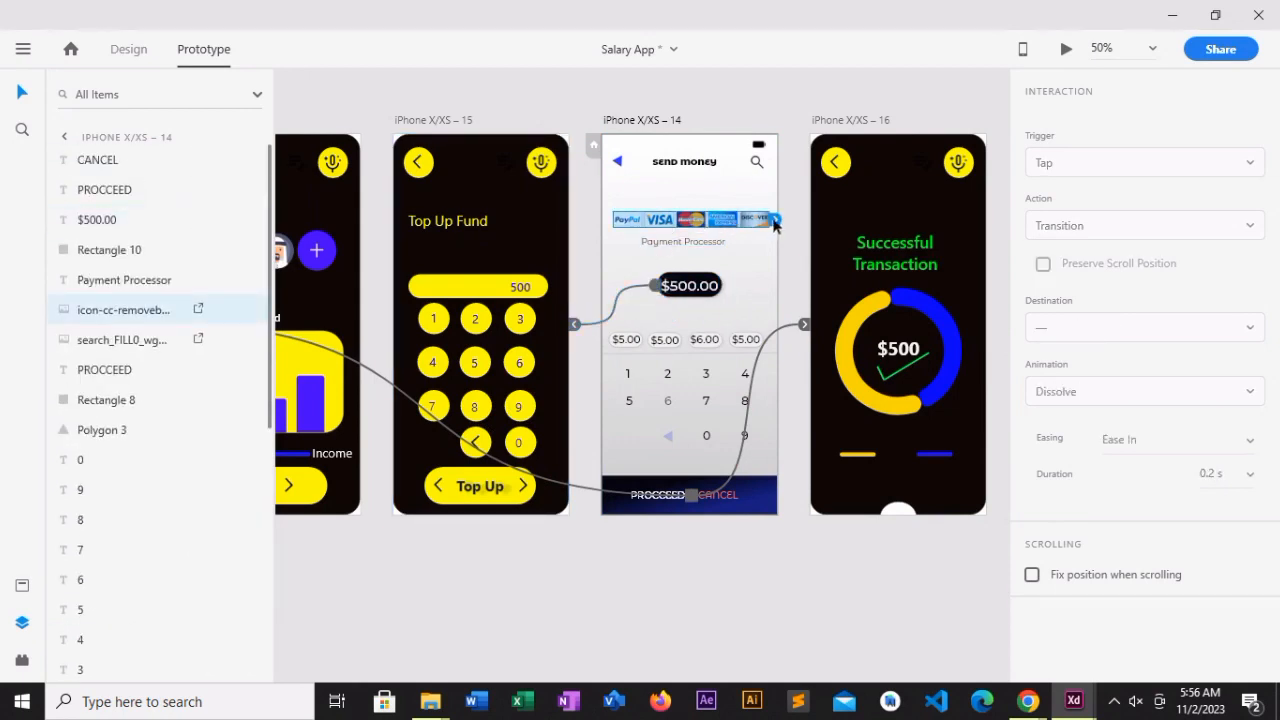
left_click_drag(776, 219, 399, 258)
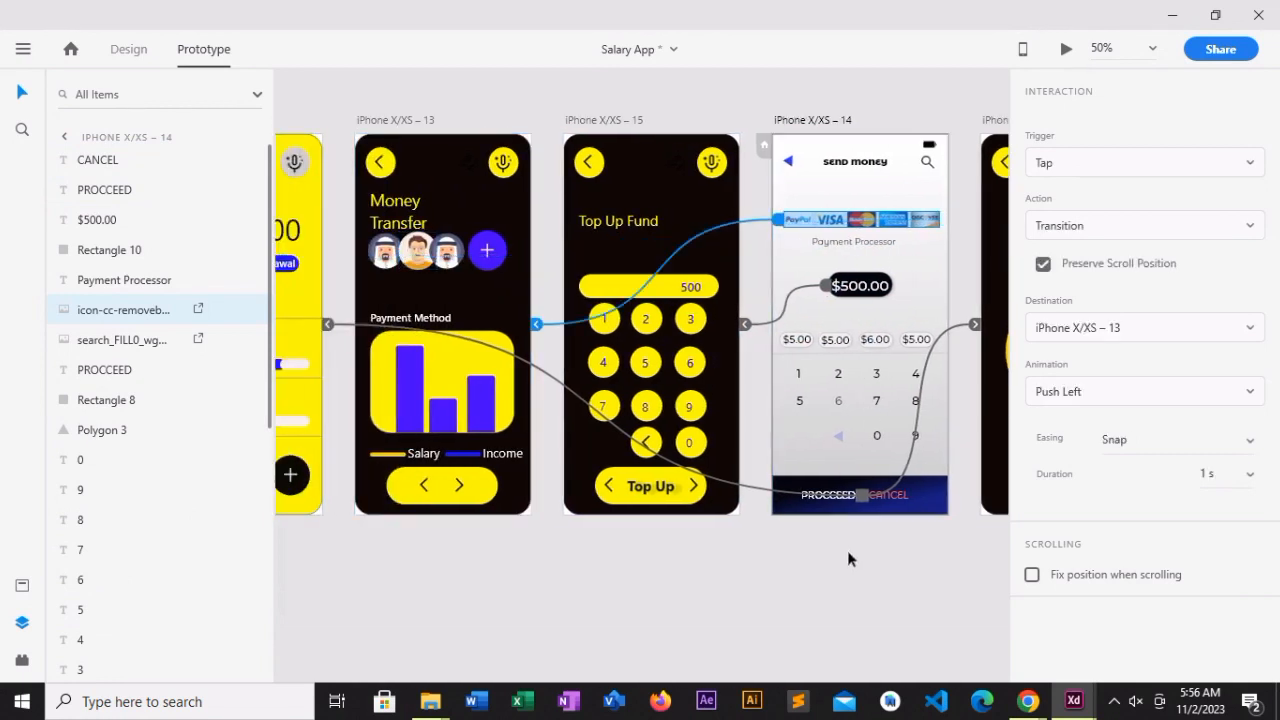
left_click(847, 555)
left_click(878, 413)
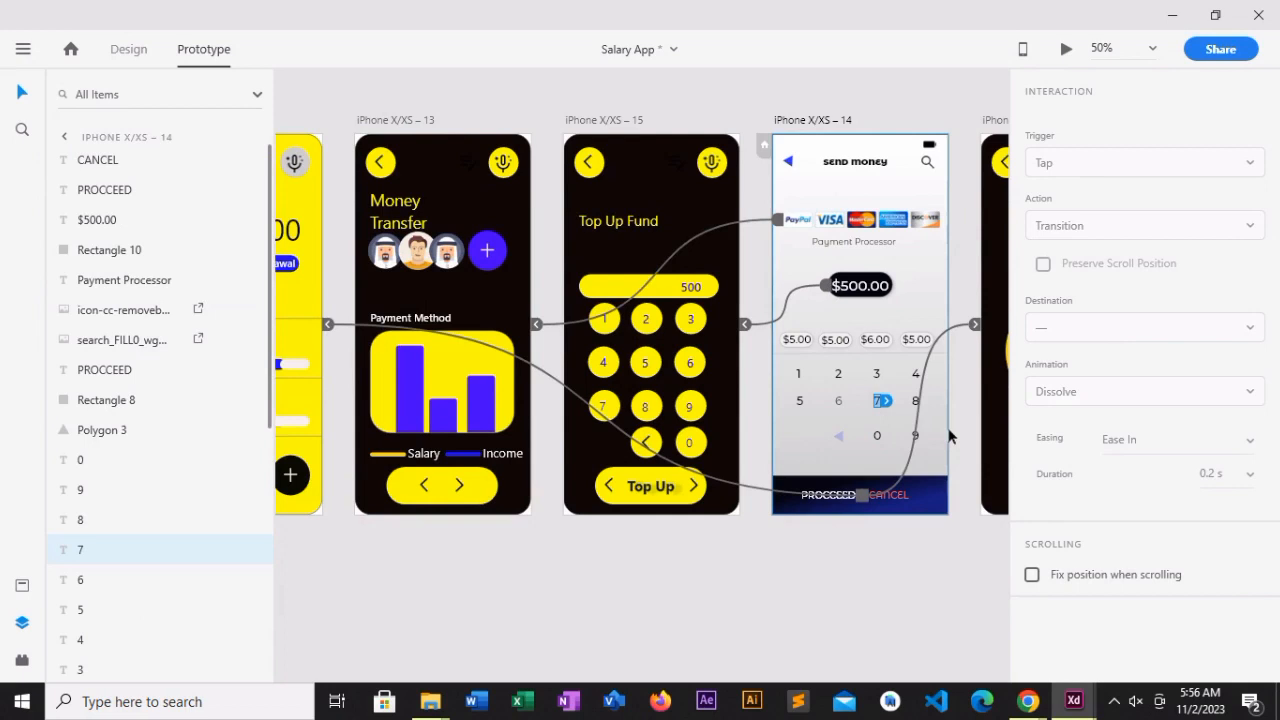
left_click(894, 540)
scroll(866, 556, "right", 3)
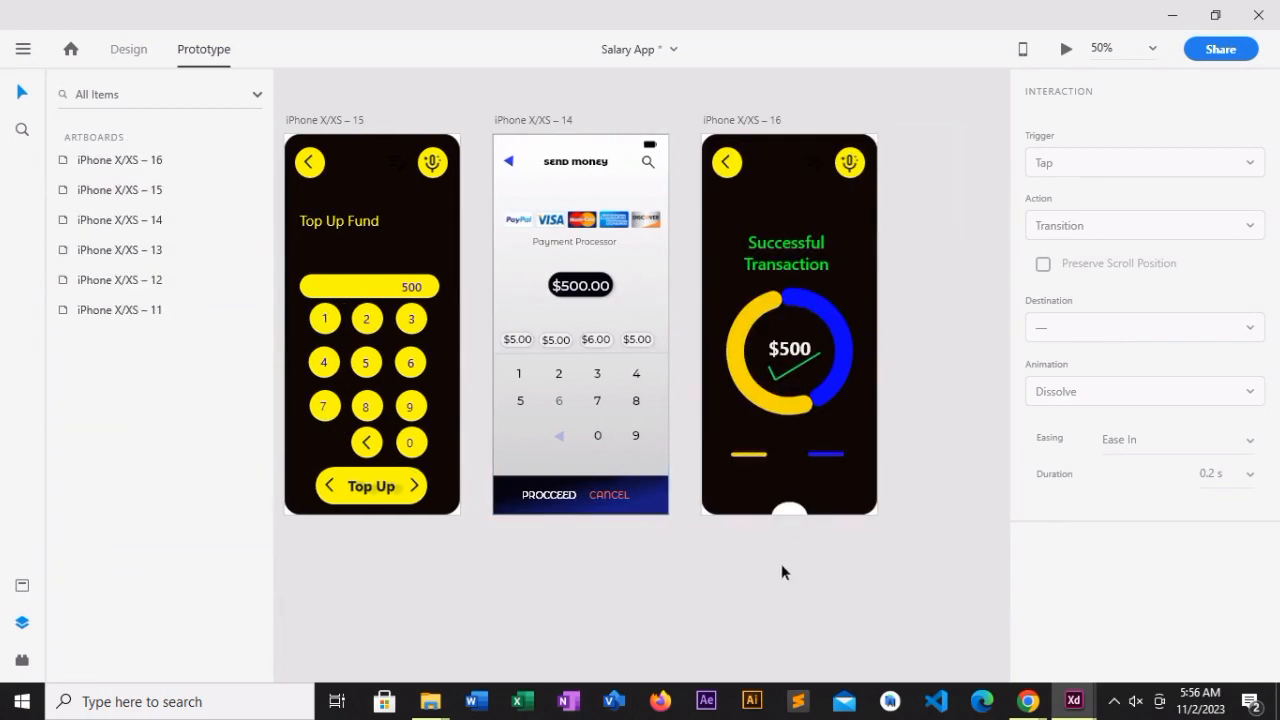
scroll(428, 558, "left", 2)
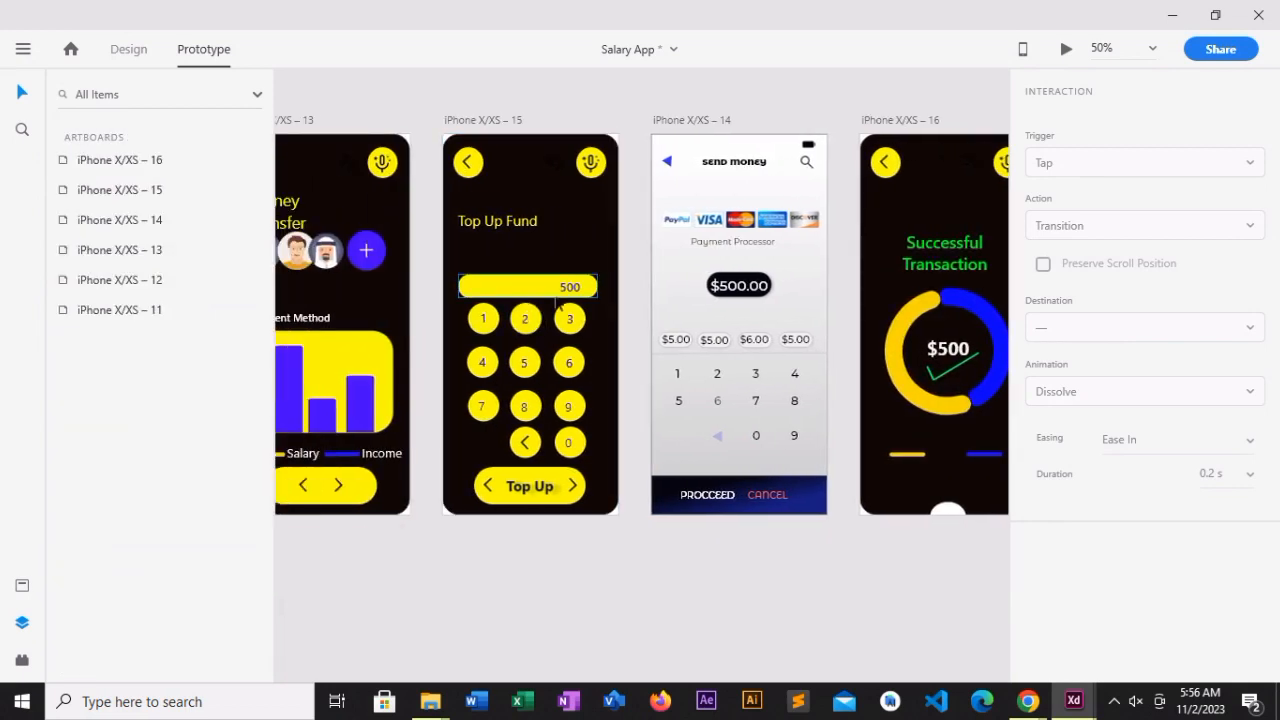
left_click(556, 292)
left_click(527, 320)
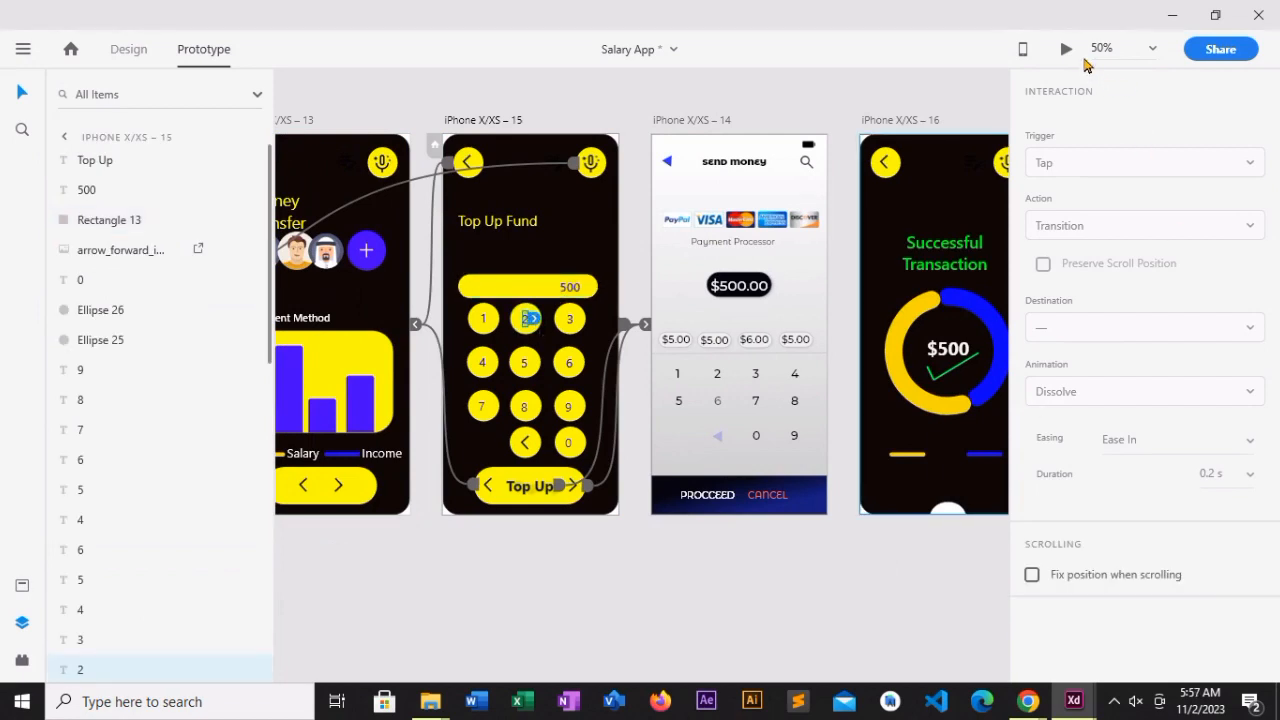
- Preview the prototype and test the links on Send, the Money Transfer arrow, Top Up and the $500.00 amount
key("ctrl+Return")
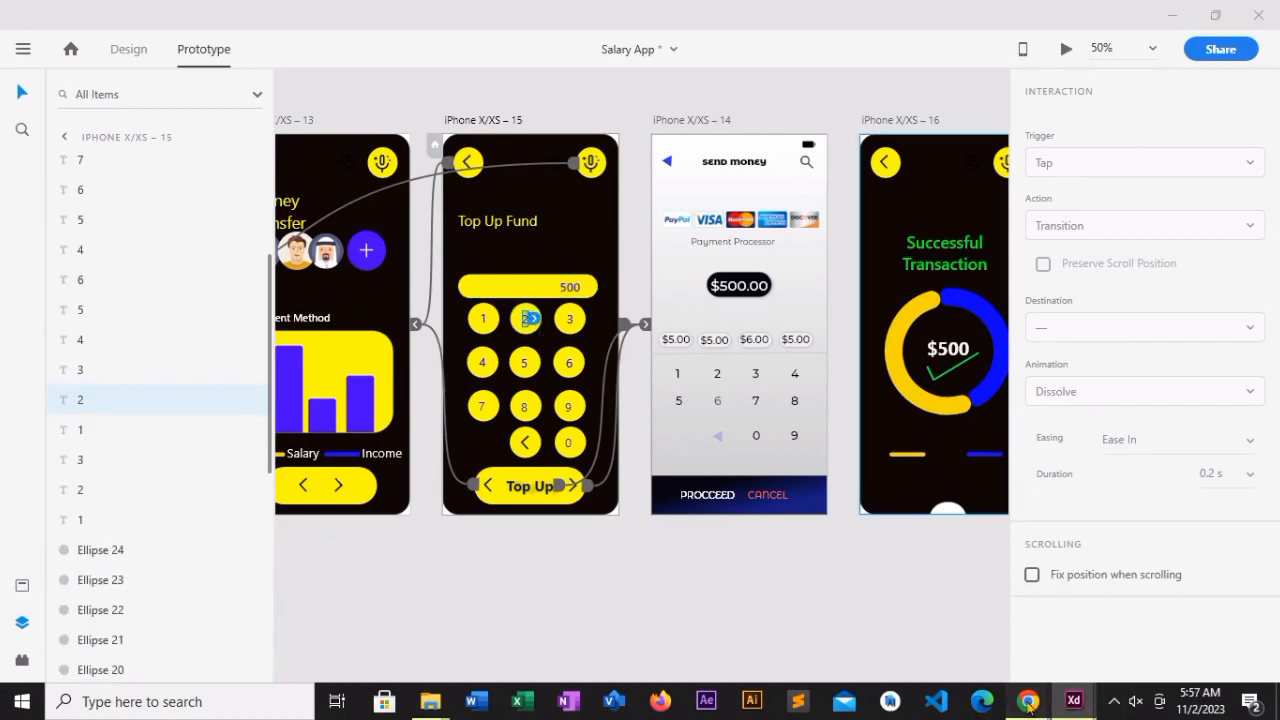
left_click(737, 620)
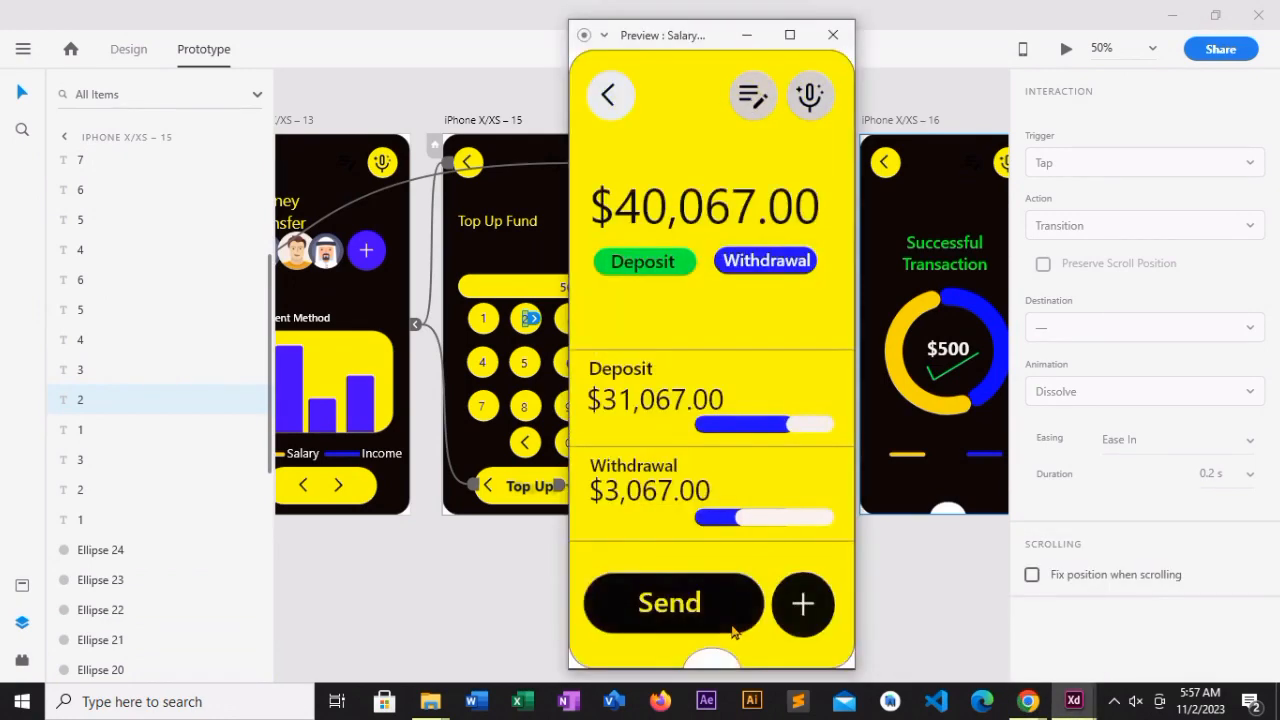
left_click(697, 605)
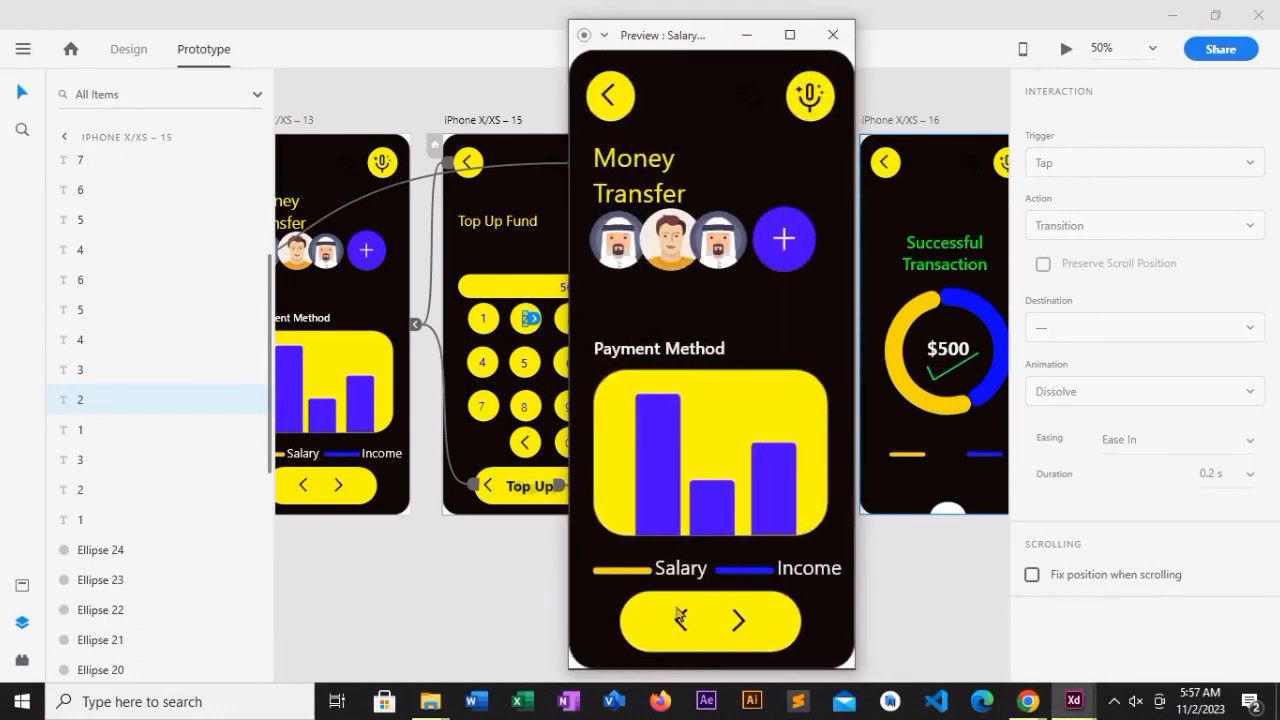
left_click(685, 620)
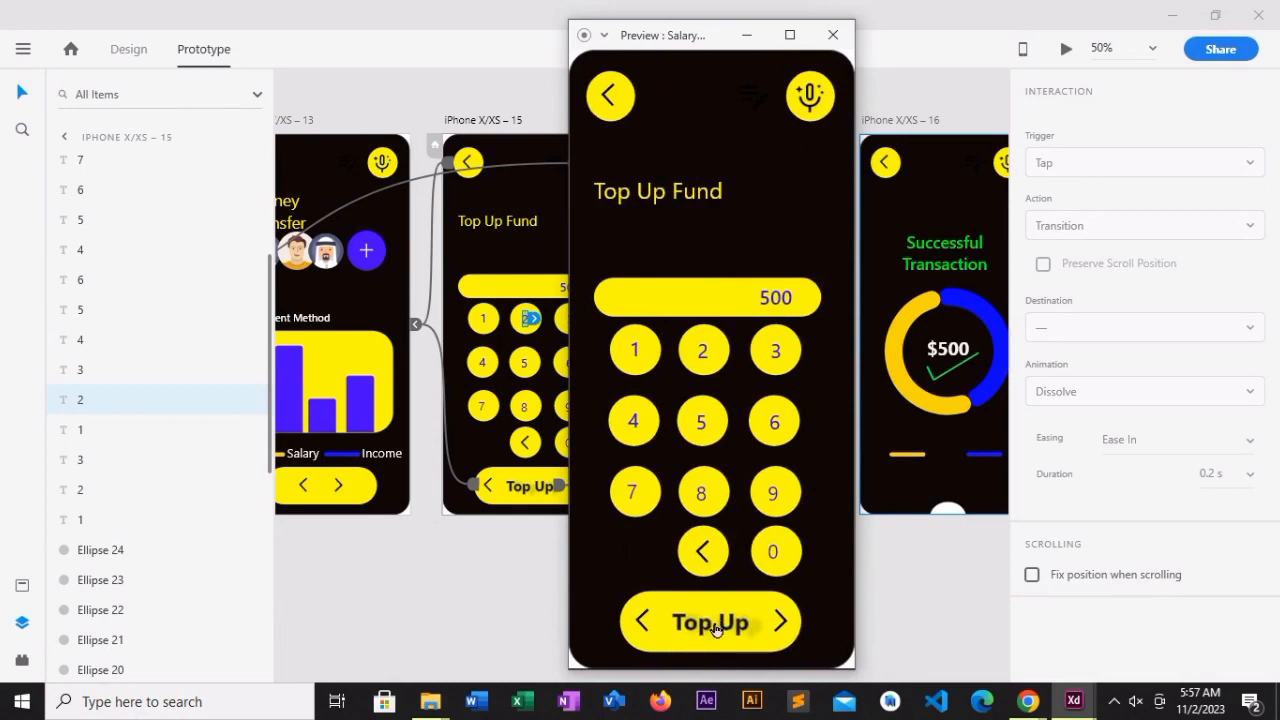
left_click(715, 627)
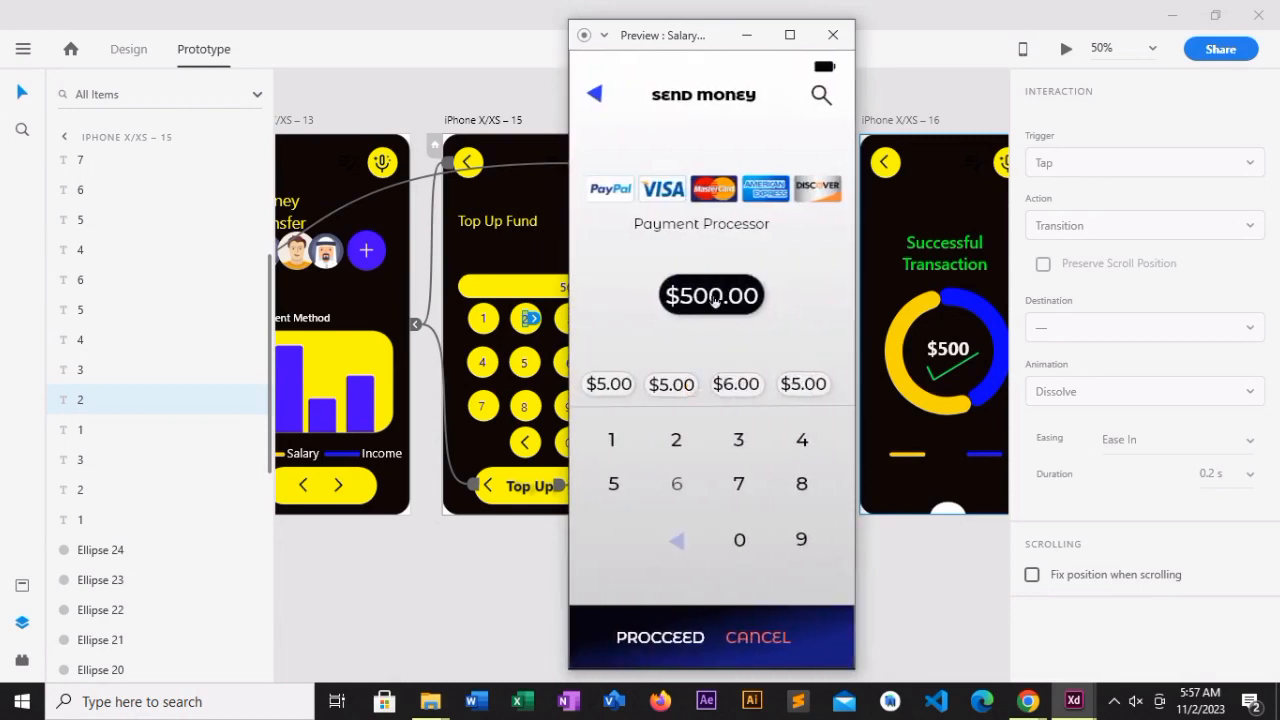
left_click(715, 302)
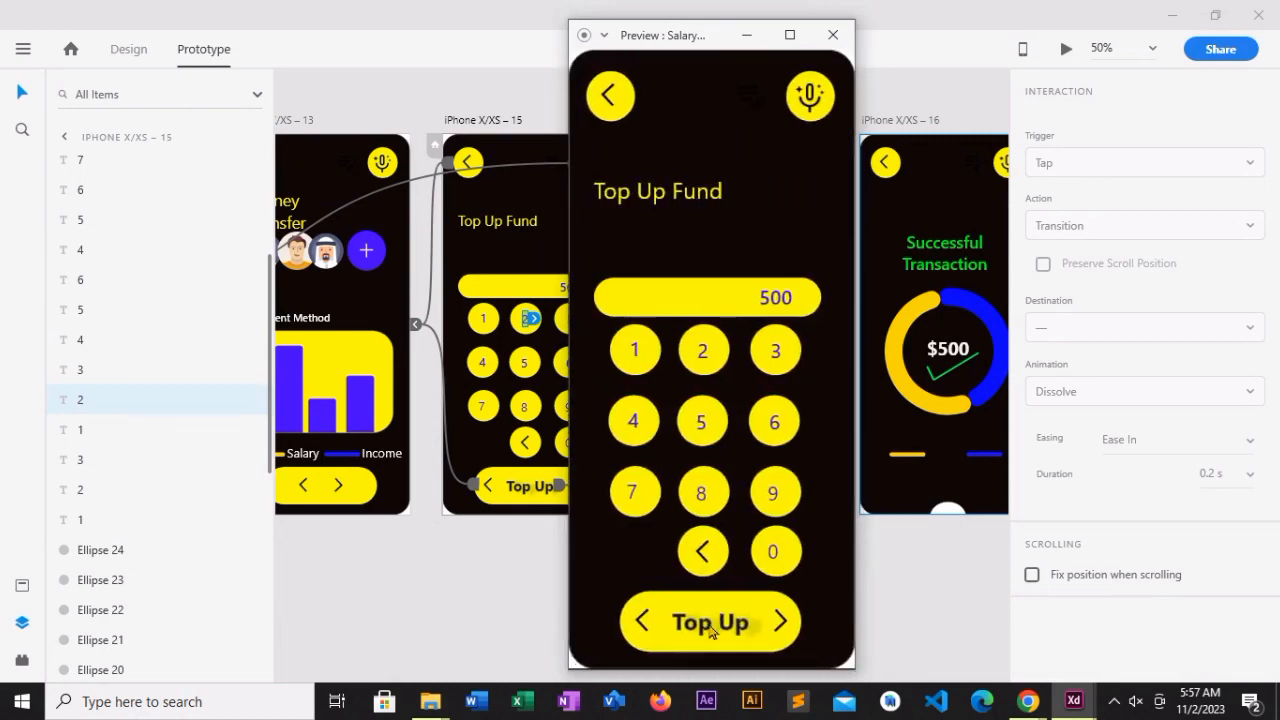
left_click(712, 627)
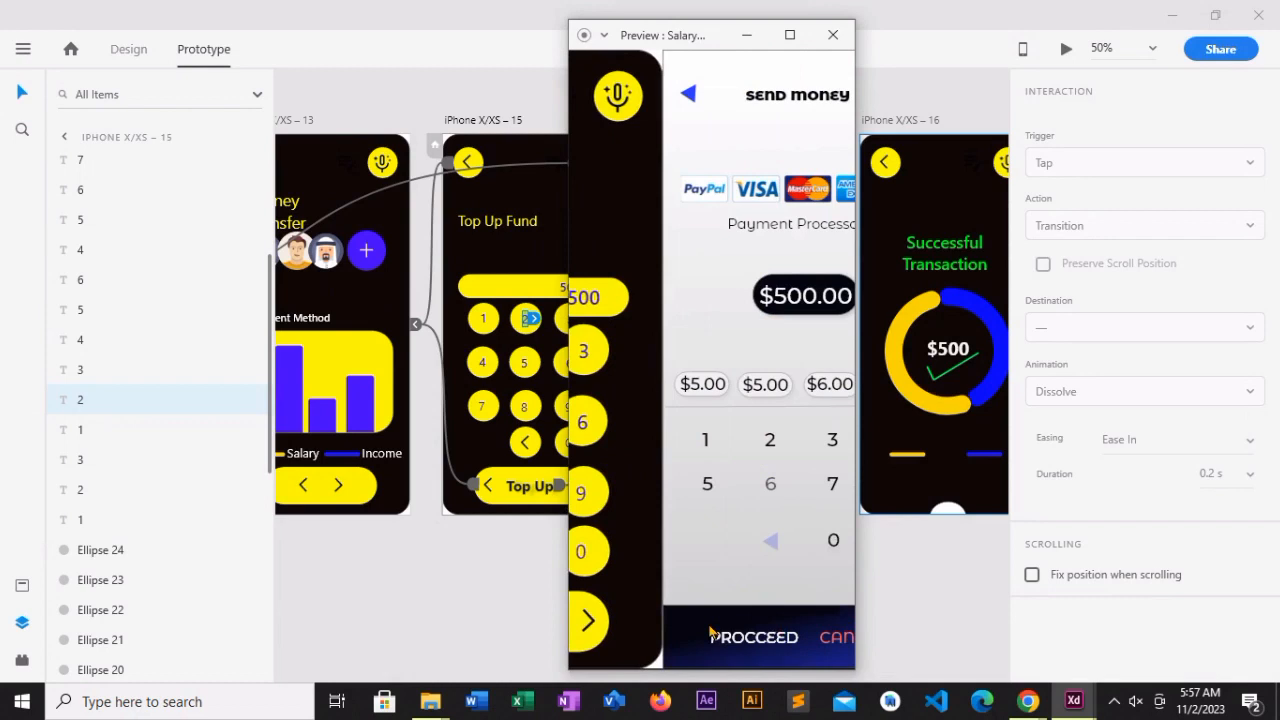